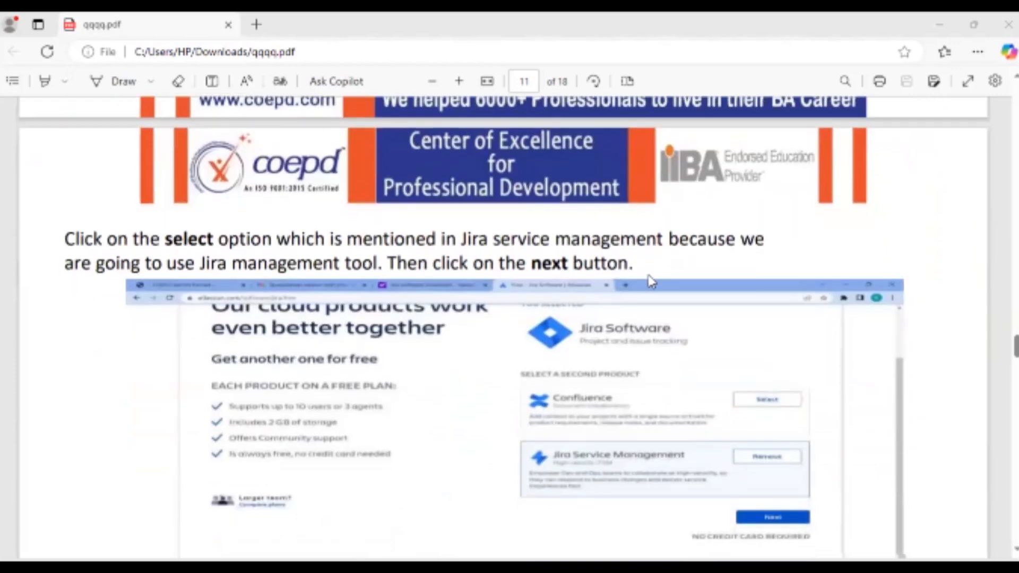
Scroll through the Jira setup guide PDF's signup pages 11–14.
scroll(637, 255, up, 8)
scroll(625, 225, down, 6)
scroll(626, 227, down, 10)
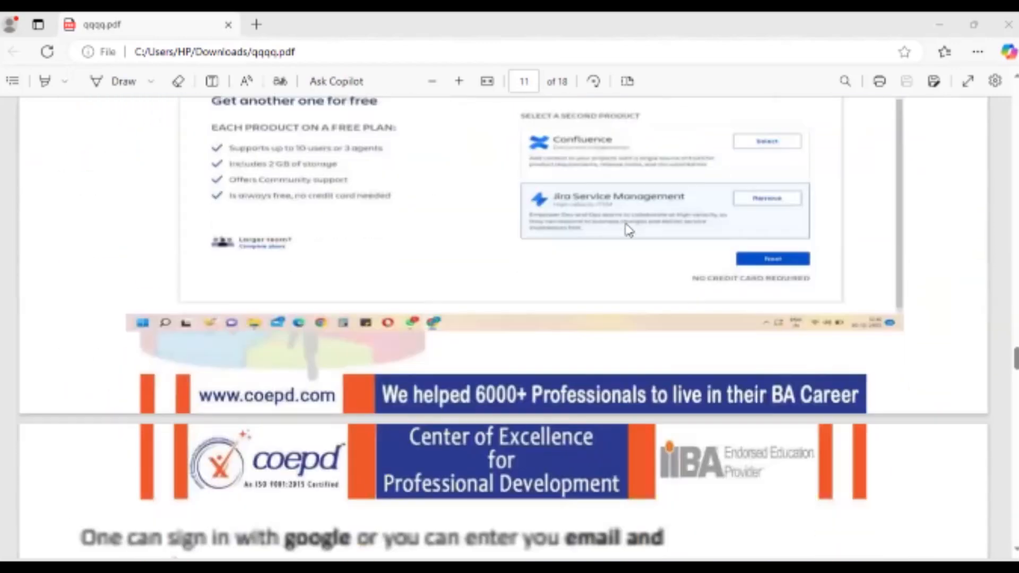
scroll(628, 229, up, 2)
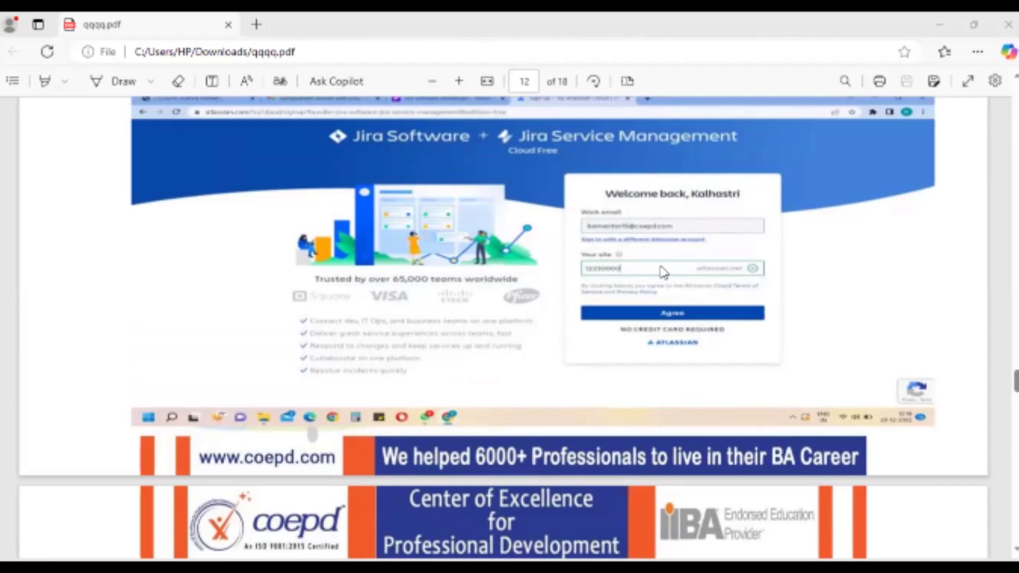
scroll(686, 295, down, 3)
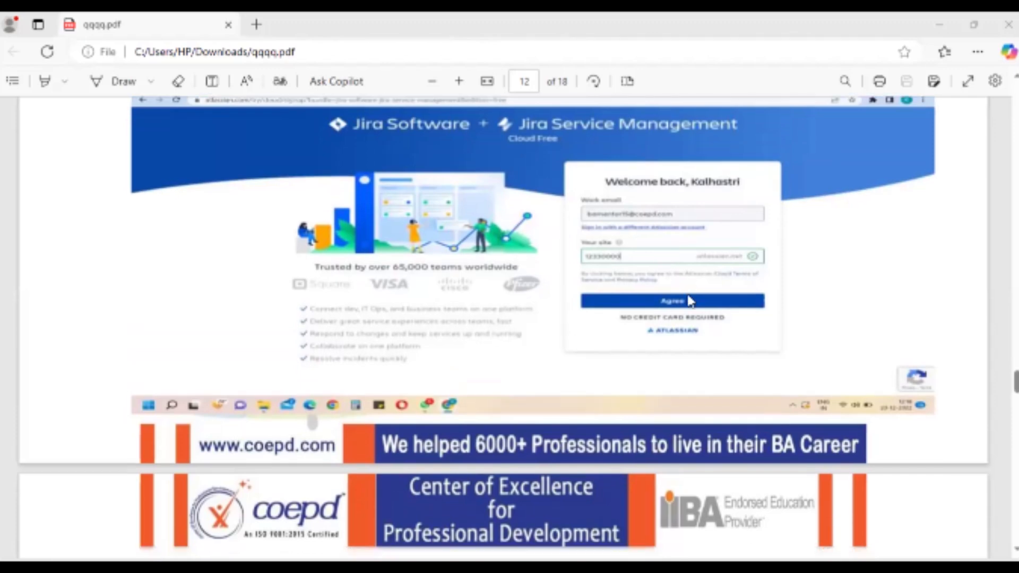
scroll(688, 294, down, 9)
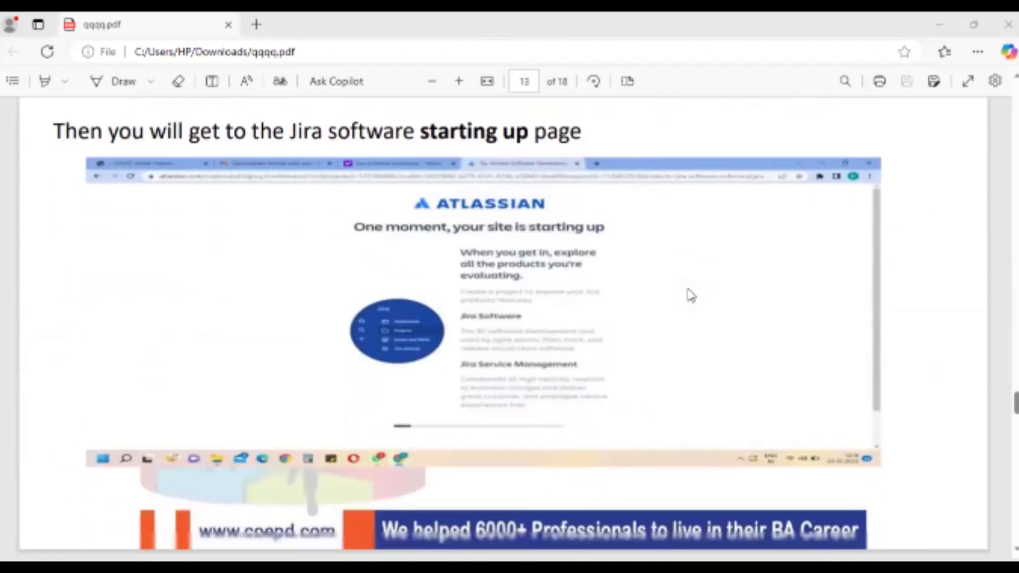
scroll(690, 295, down, 12)
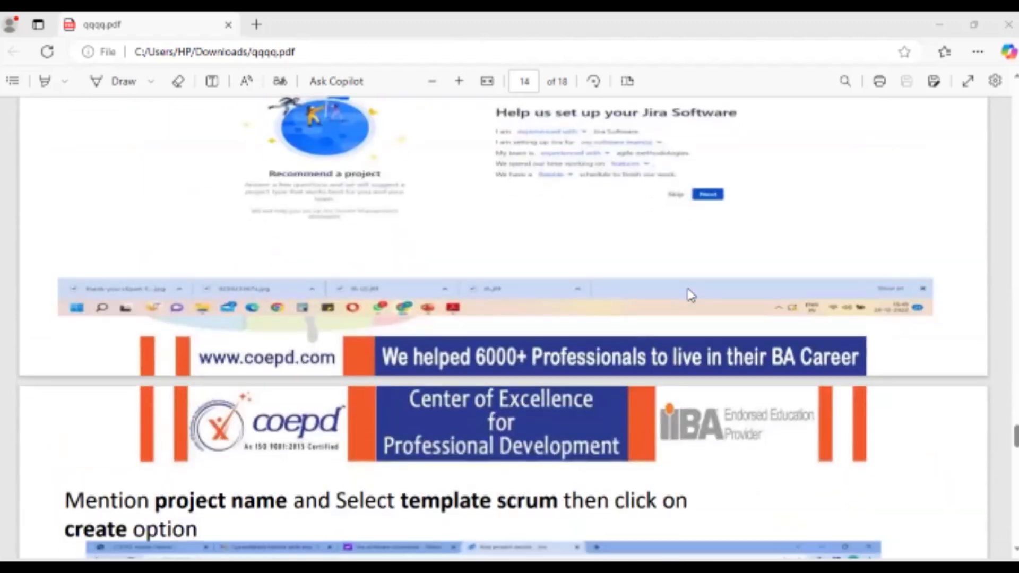
scroll(690, 294, up, 12)
scroll(690, 295, down, 5)
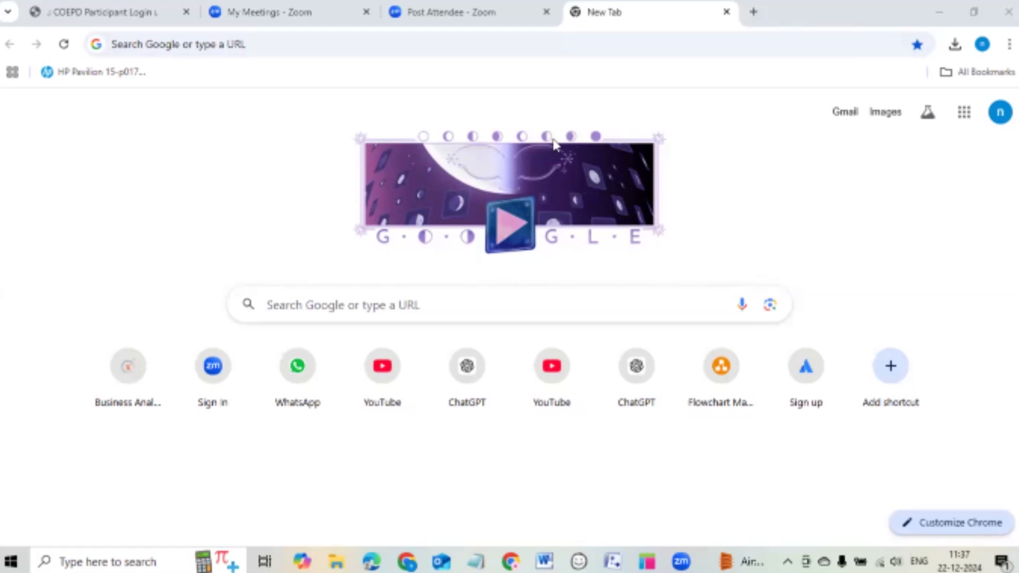
Search Google for 'atlassian' and open the Atlassian home page from the results.
click(383, 300)
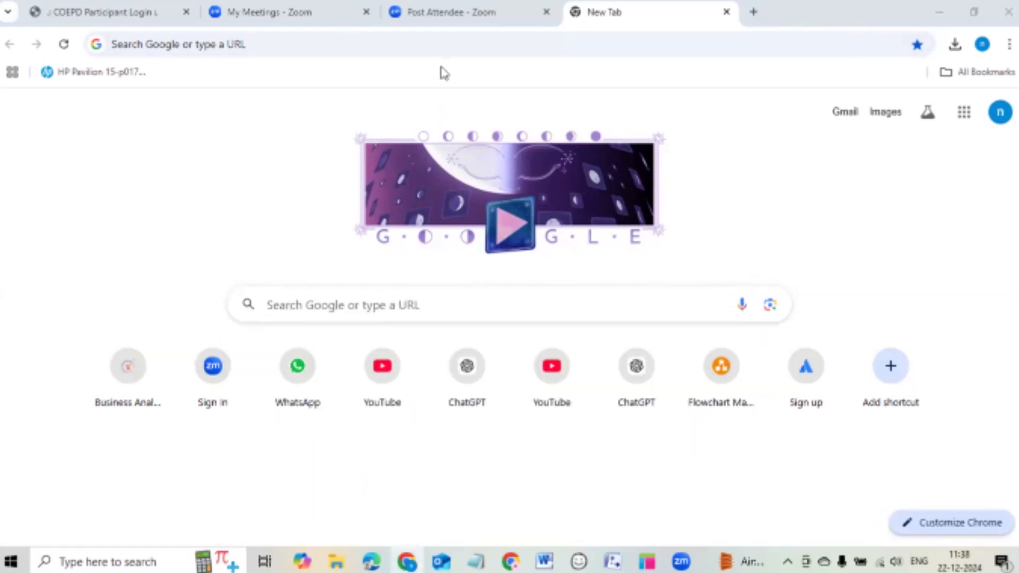
click(221, 70)
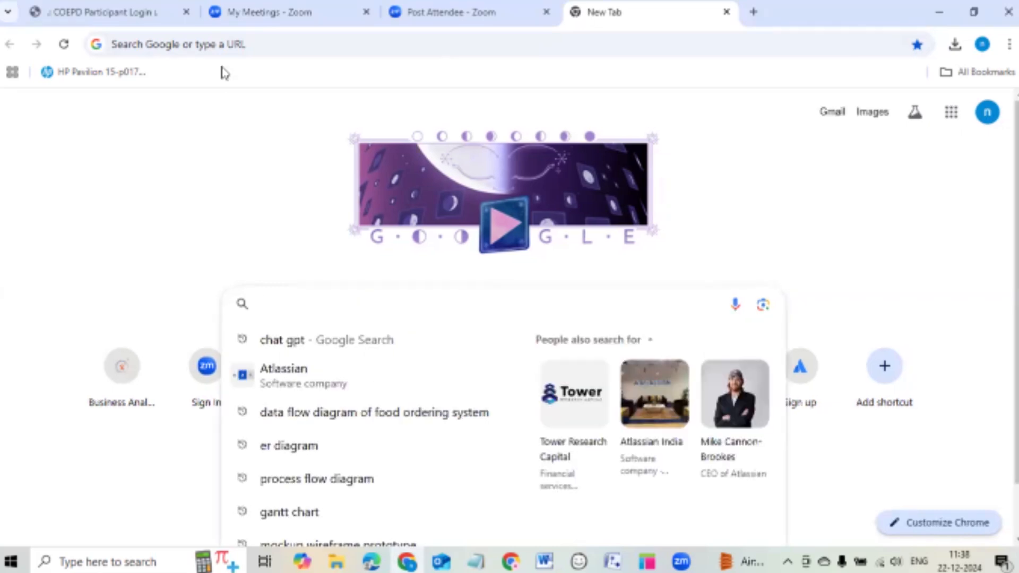
key(ctrl+l)
click(209, 112)
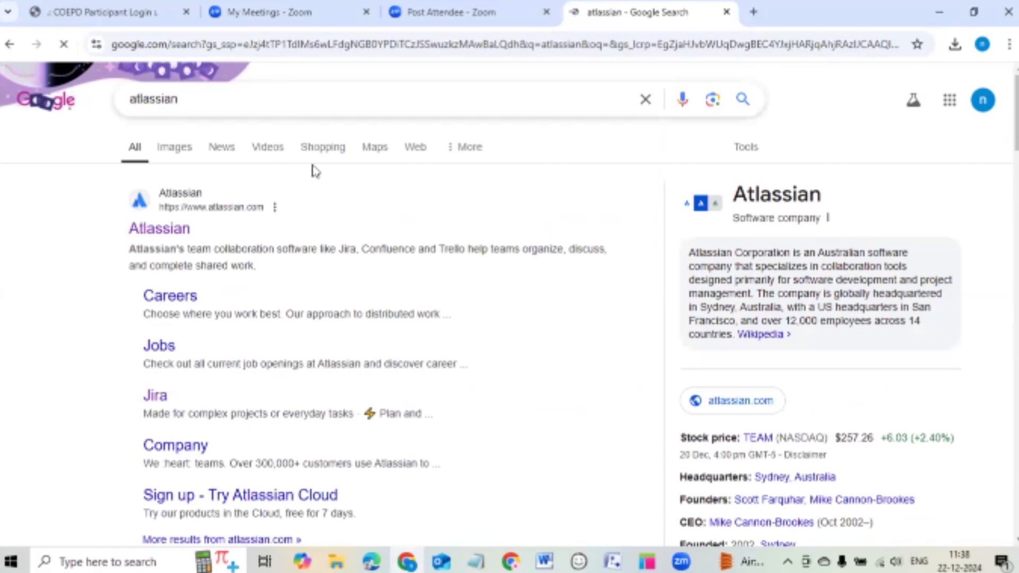
scroll(314, 168, down, 5)
scroll(317, 162, down, 5)
scroll(316, 164, up, 10)
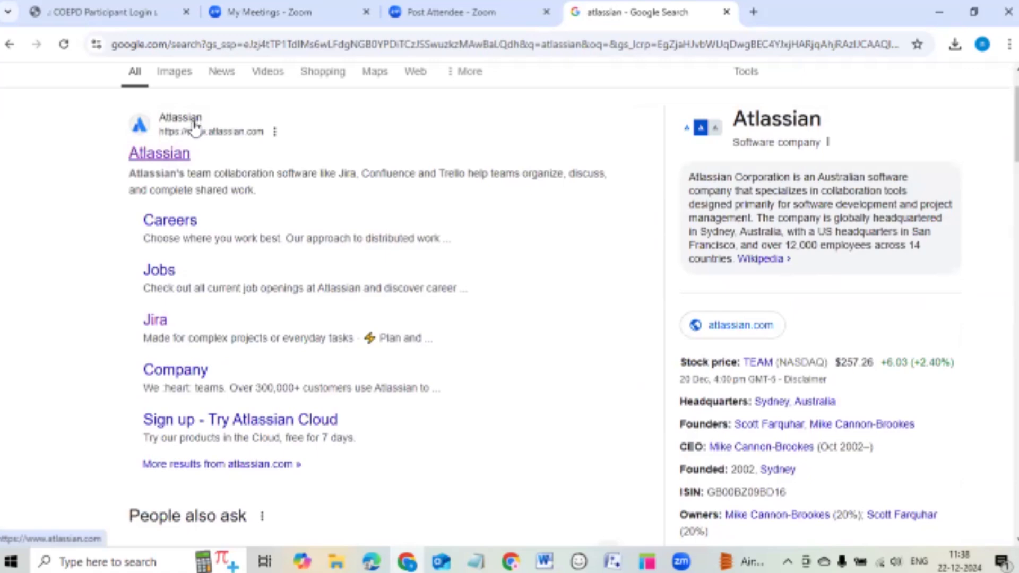
click(175, 152)
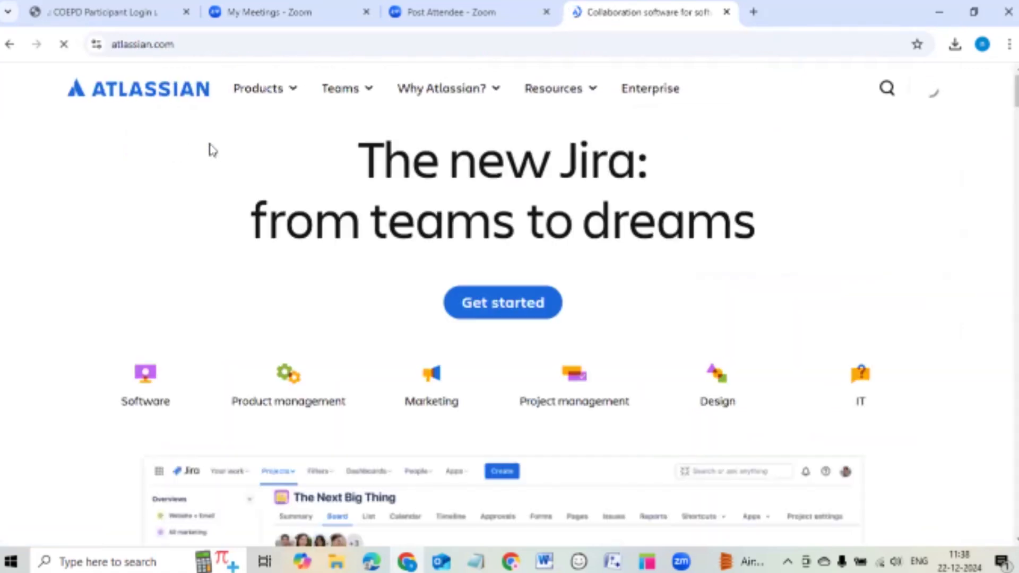
Go from Atlassian Products to the Jira page and start the free Jira signup.
click(249, 146)
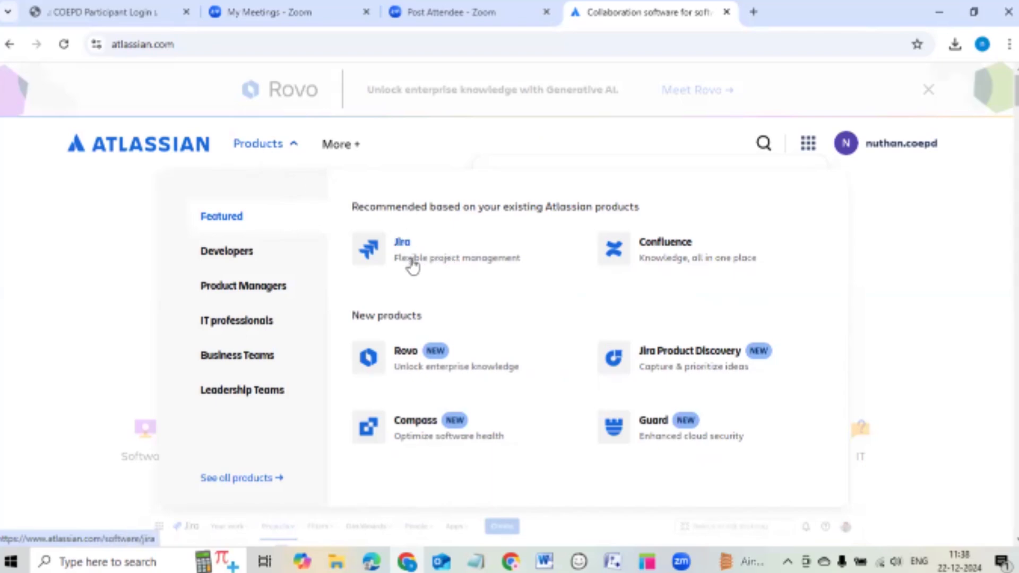
click(502, 258)
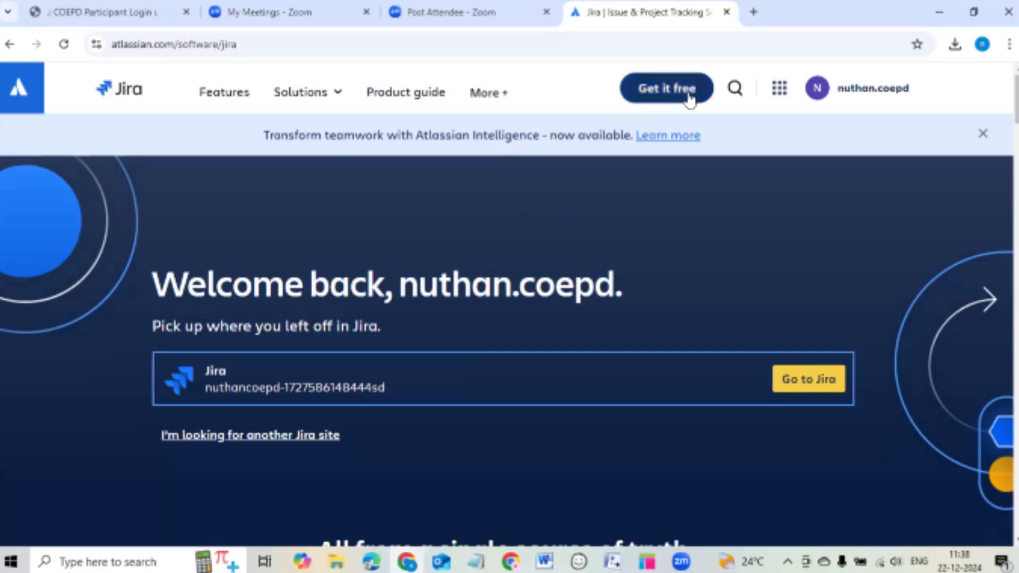
click(672, 100)
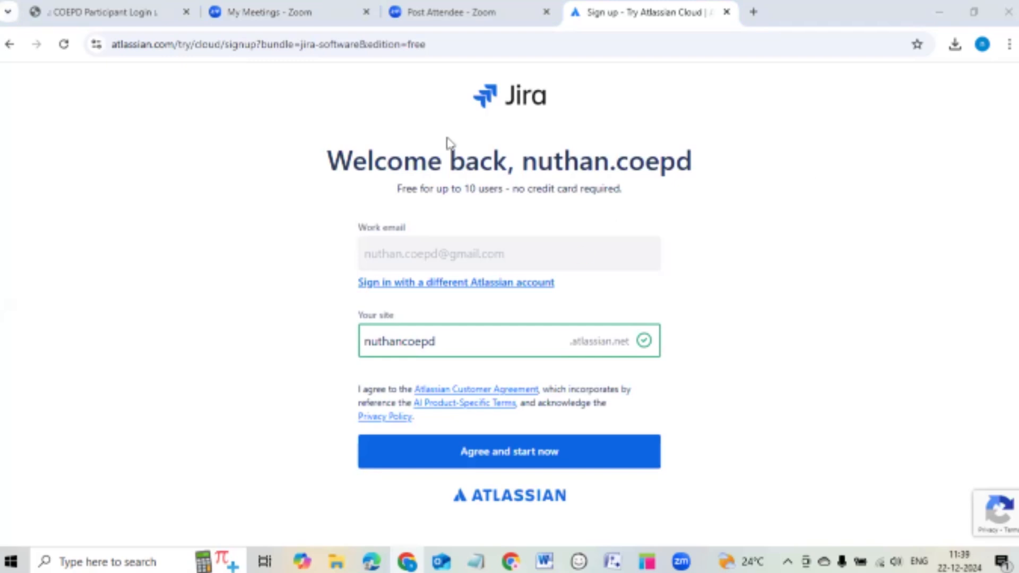
Replace the prefilled site name with 'dgfsgsfgdfh424172'.
click(452, 338)
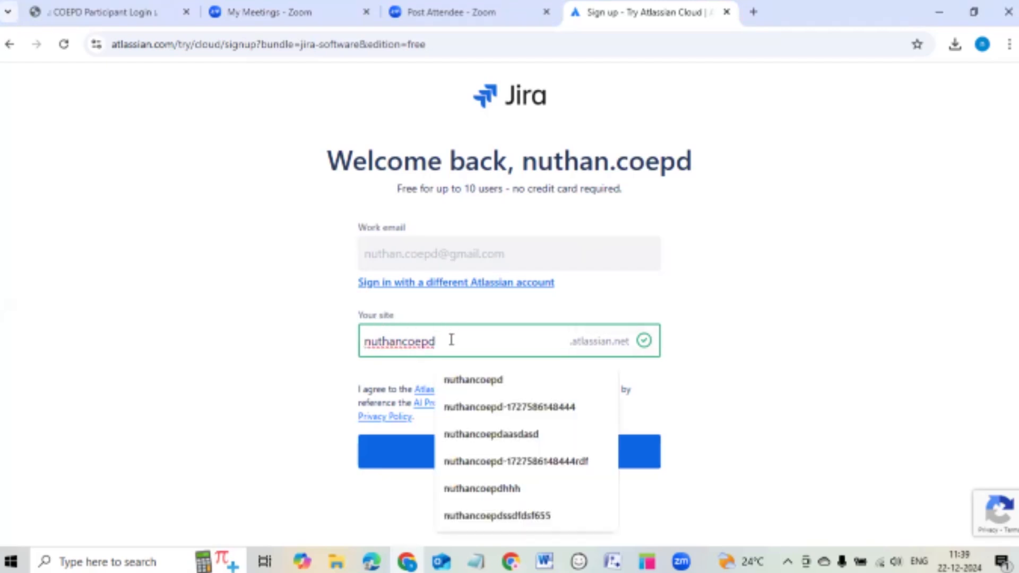
key(BackSpace)
key(BackSpace)
key(BackSpace)
key(BackSpace)
key(BackSpace)
key(BackSpace)
key(BackSpace)
key(BackSpace)
key(BackSpace)
key(BackSpace)
key(BackSpace)
text(dgfs)
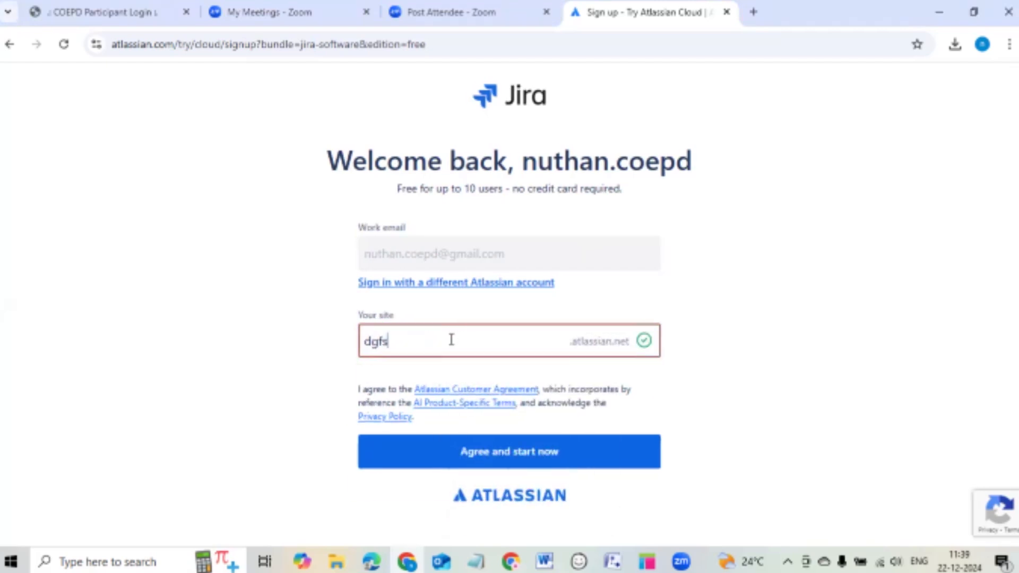
text(gsfgdfh42417)
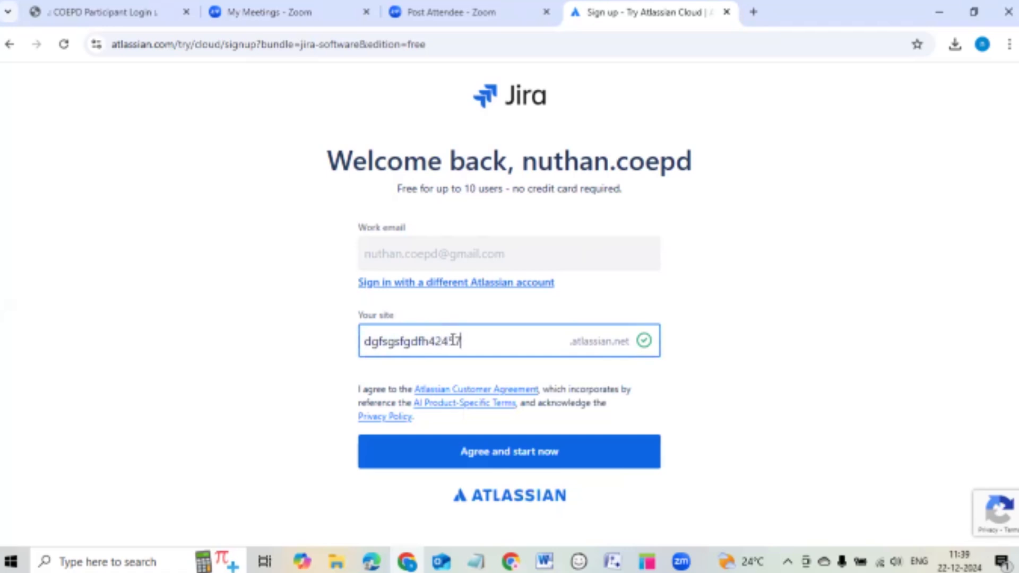
text(2)
click(470, 74)
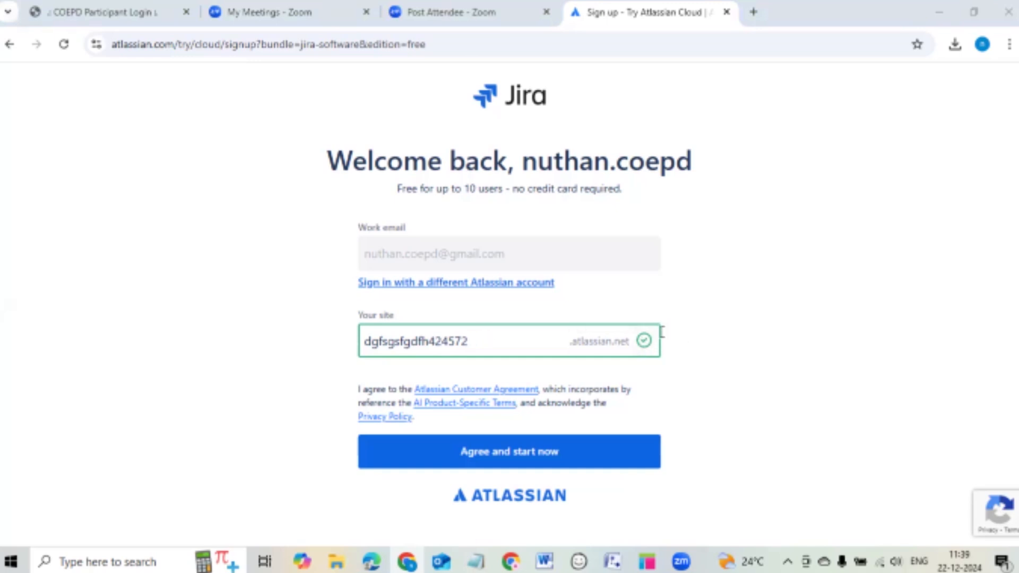
Change the site name to 'sdfsgdfhghgj4555' and agree to create the site.
click(535, 334)
key(BackSpace)
key(BackSpace)
key(BackSpace)
key(BackSpace)
key(BackSpace)
key(BackSpace)
key(BackSpace)
key(BackSpace)
key(BackSpace)
key(BackSpace)
key(BackSpace)
key(BackSpace)
key(BackSpace)
key(BackSpace)
key(BackSpace)
key(BackSpace)
key(BackSpace)
click(569, 331)
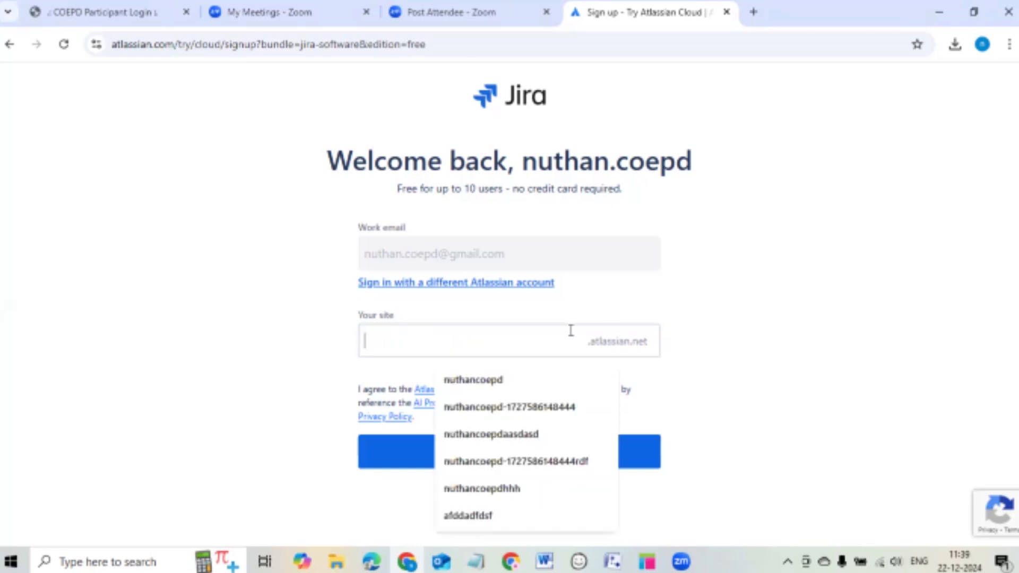
click(485, 370)
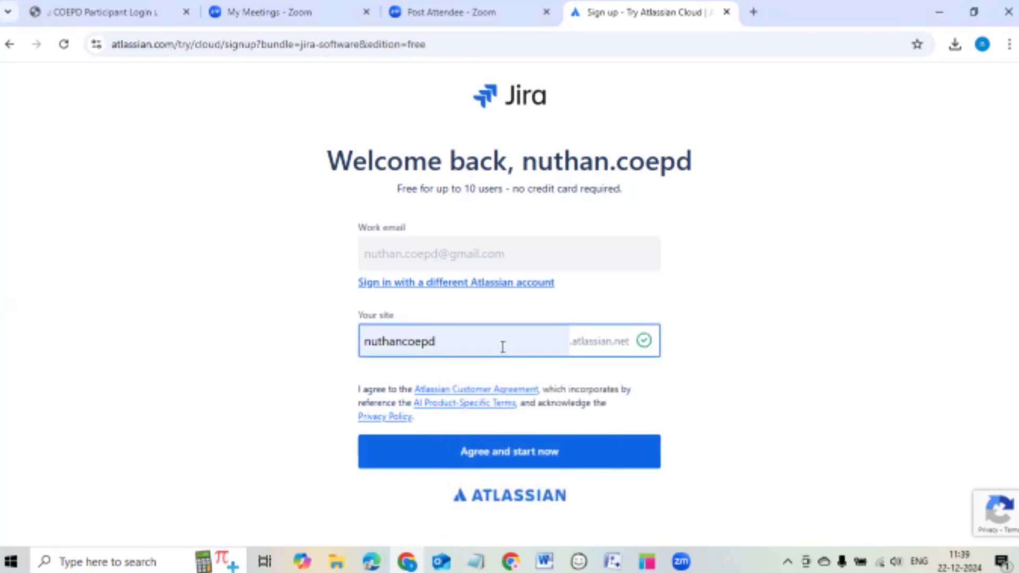
click(503, 347)
text(drfewrfwer)
drag(502, 347, 348, 352)
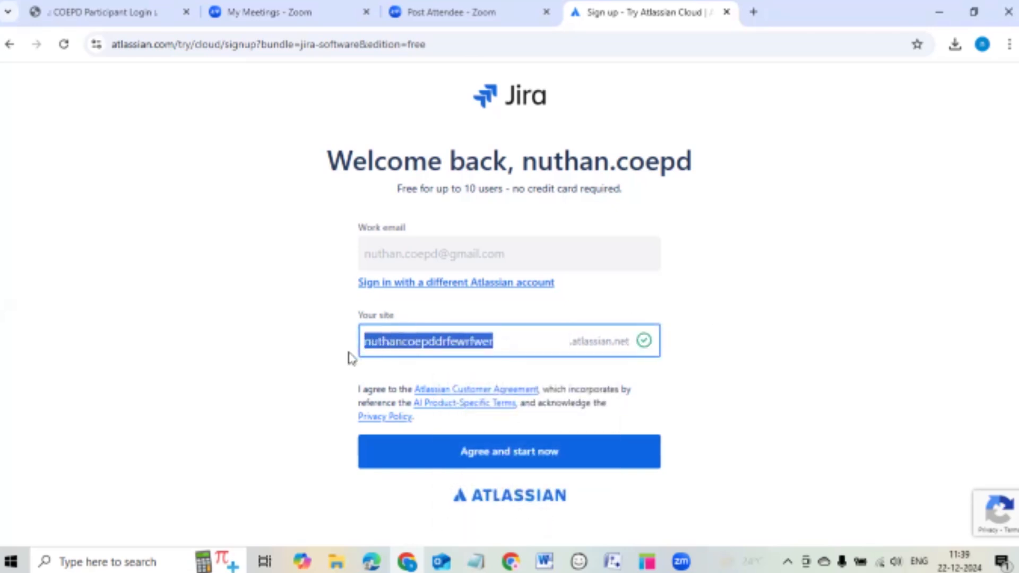
key(BackSpace)
text(sdfsgdfh)
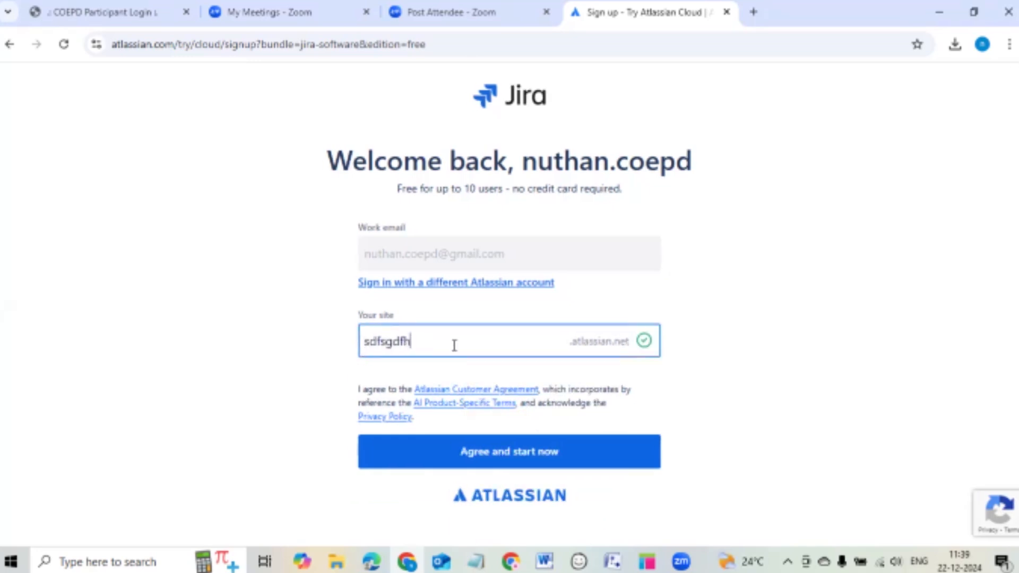
text(ghgj4555)
click(535, 452)
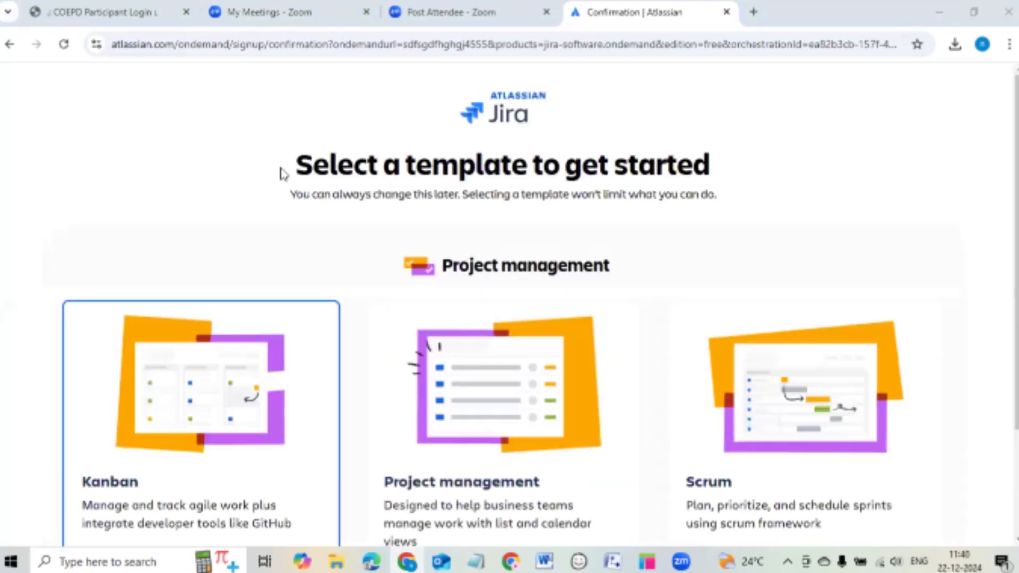
Choose the Scrum template and continue to build the Jira workspace.
scroll(282, 171, down, 1)
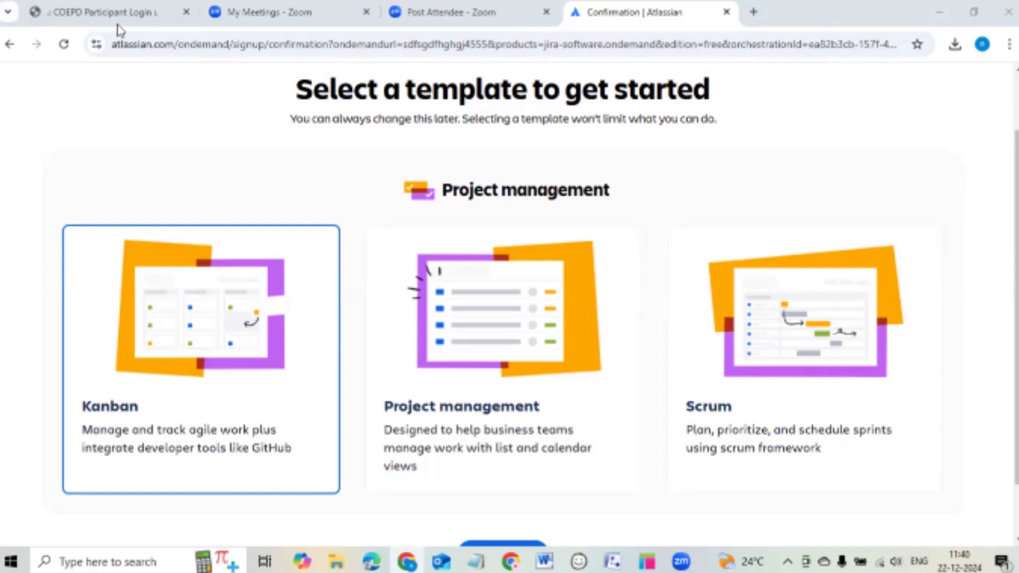
click(792, 309)
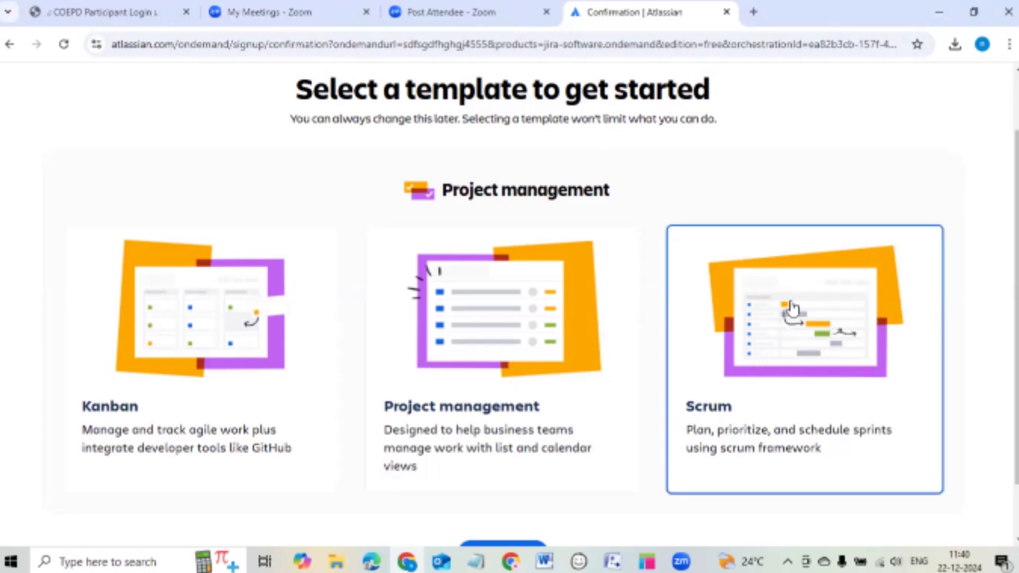
scroll(792, 309, down, 1)
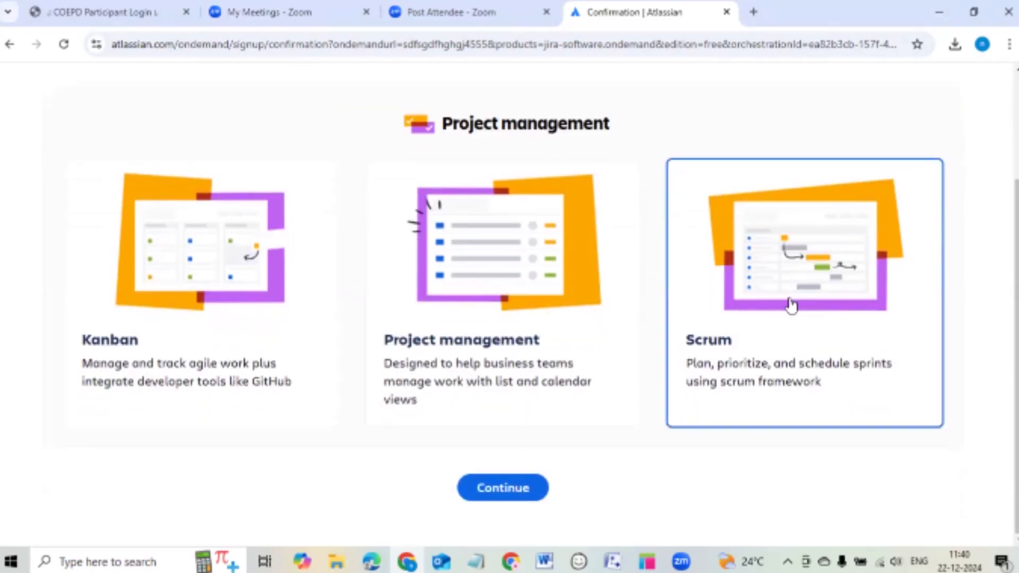
click(504, 492)
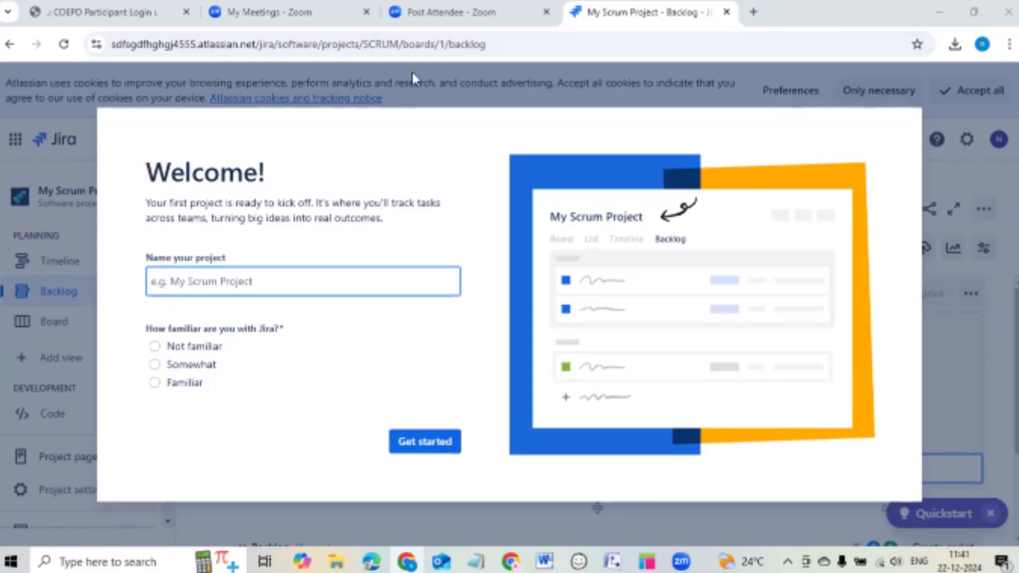
Name the project 'food applicationnnn', mark Jira familiarity as somewhat, and finish the welcome setup.
click(245, 285)
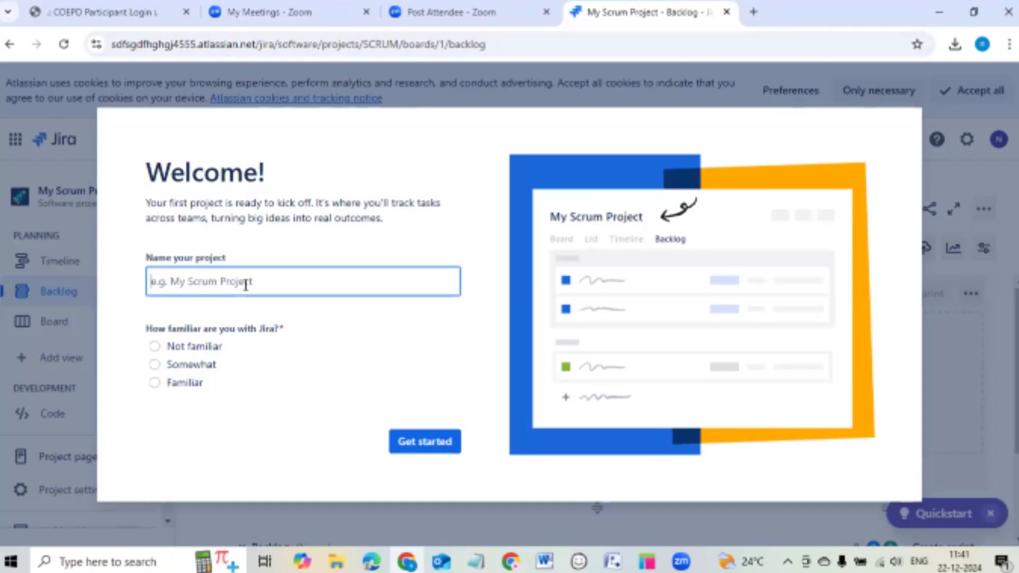
text(food)
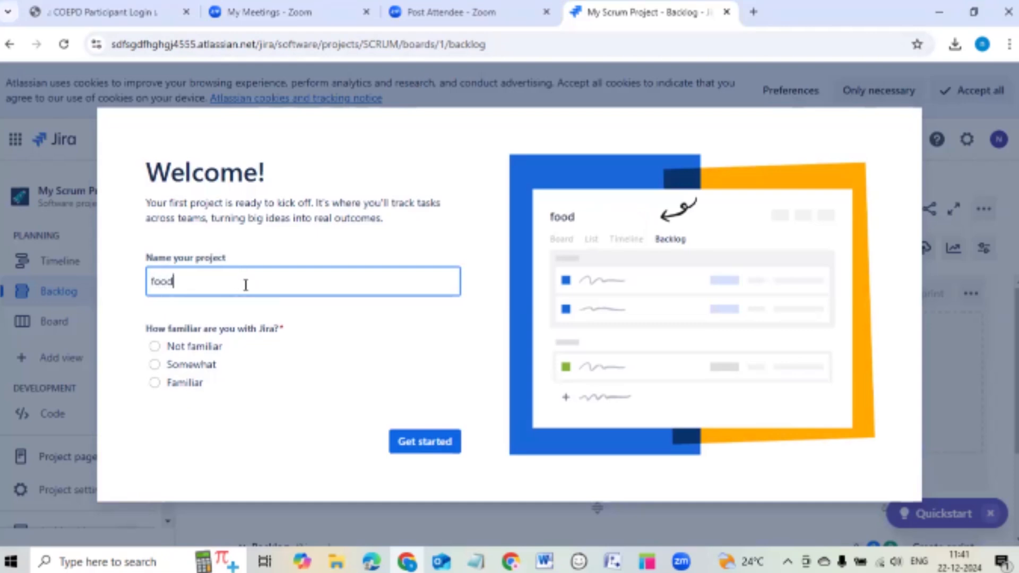
text( applica)
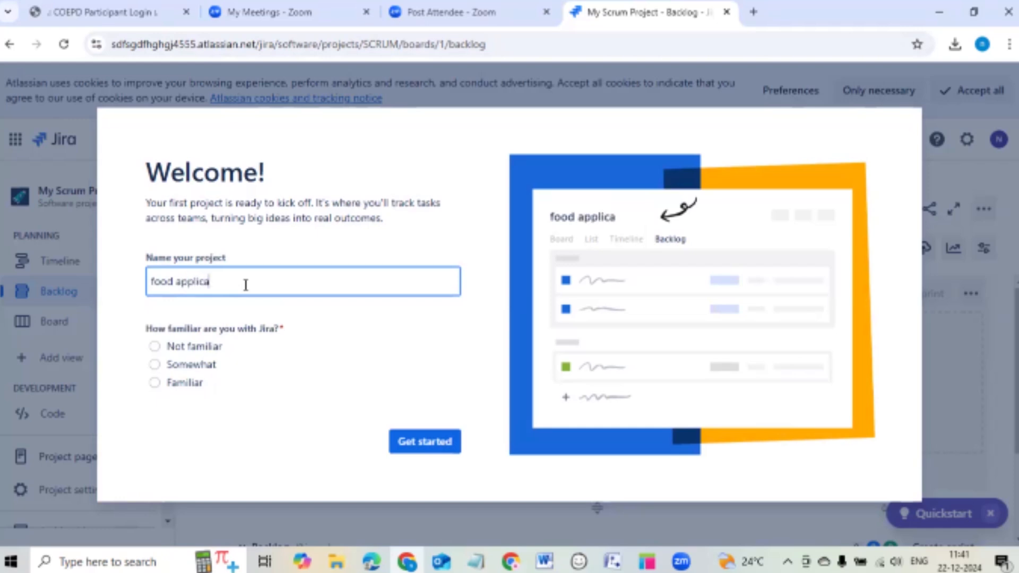
text(tionnnn)
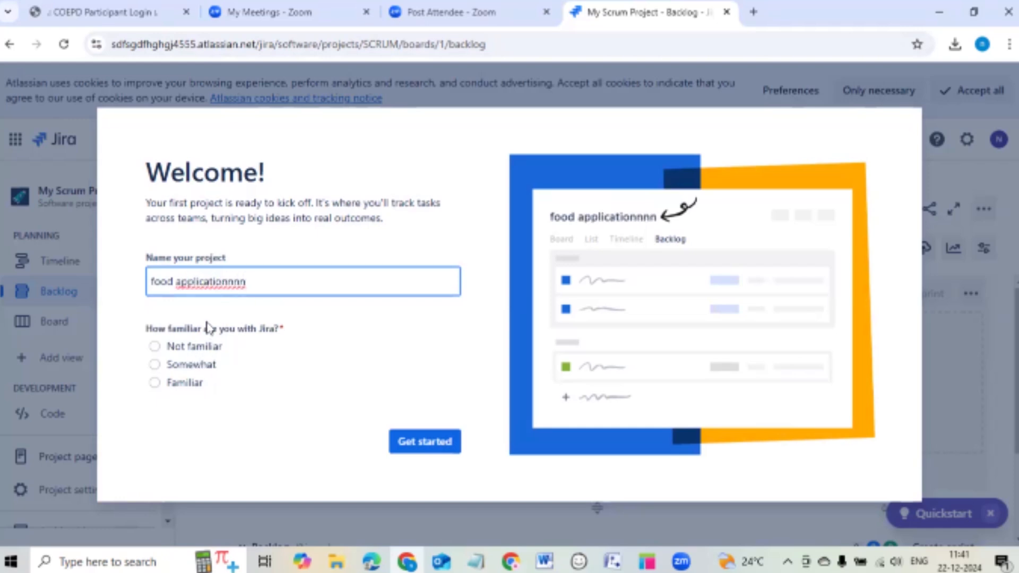
click(155, 364)
click(437, 449)
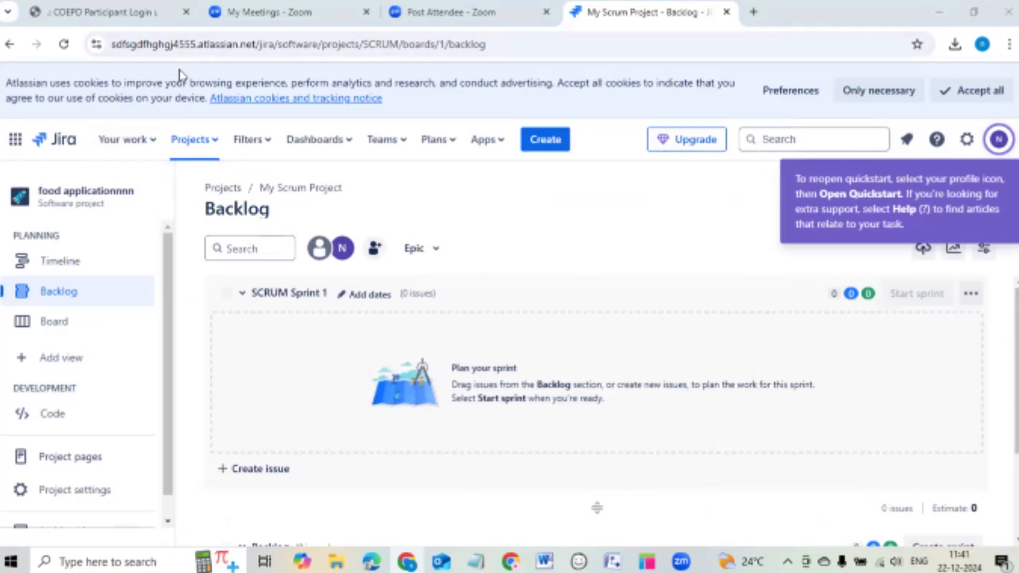
Start creating a new project based on the Scrum template.
click(137, 149)
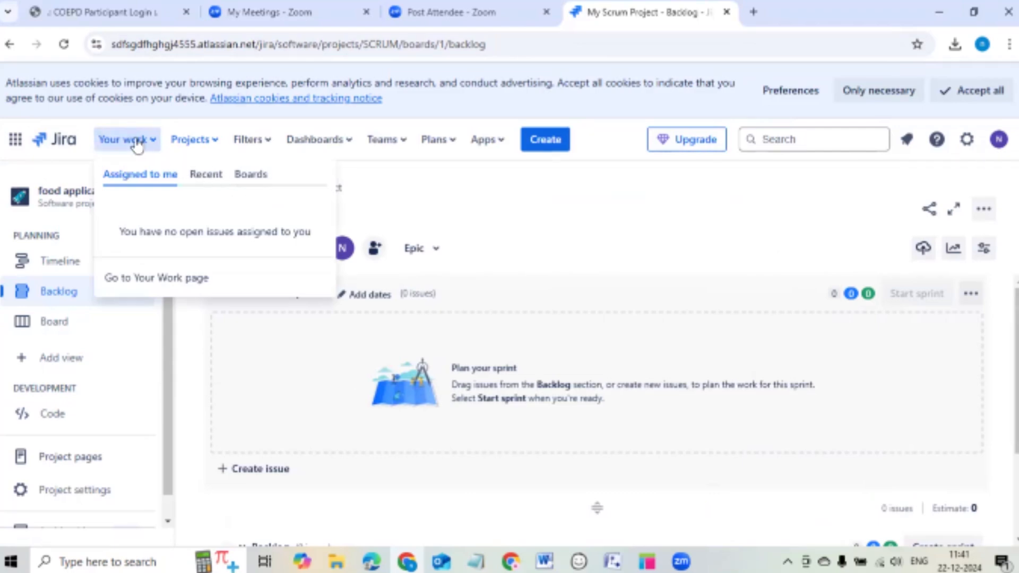
click(191, 140)
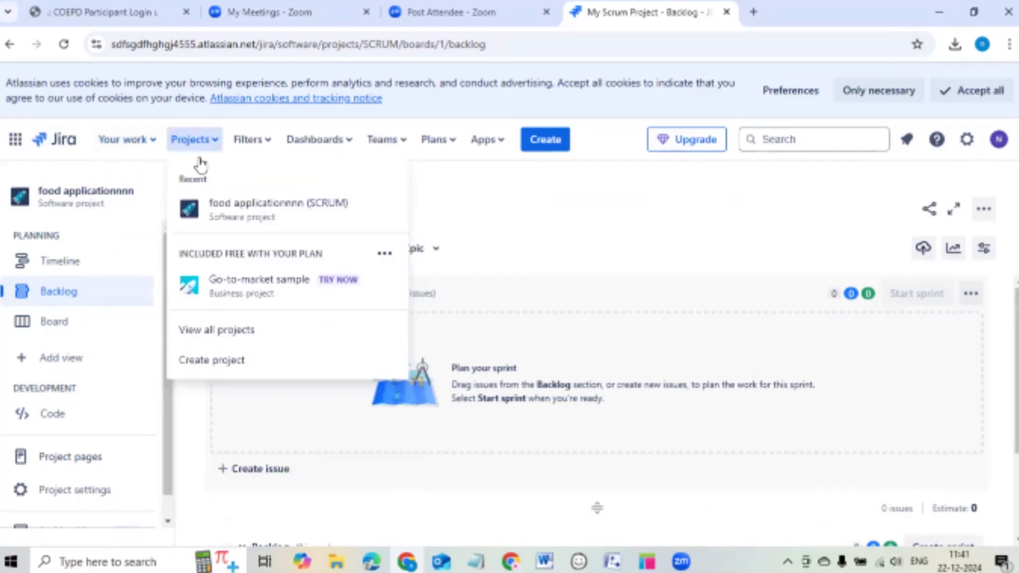
click(235, 360)
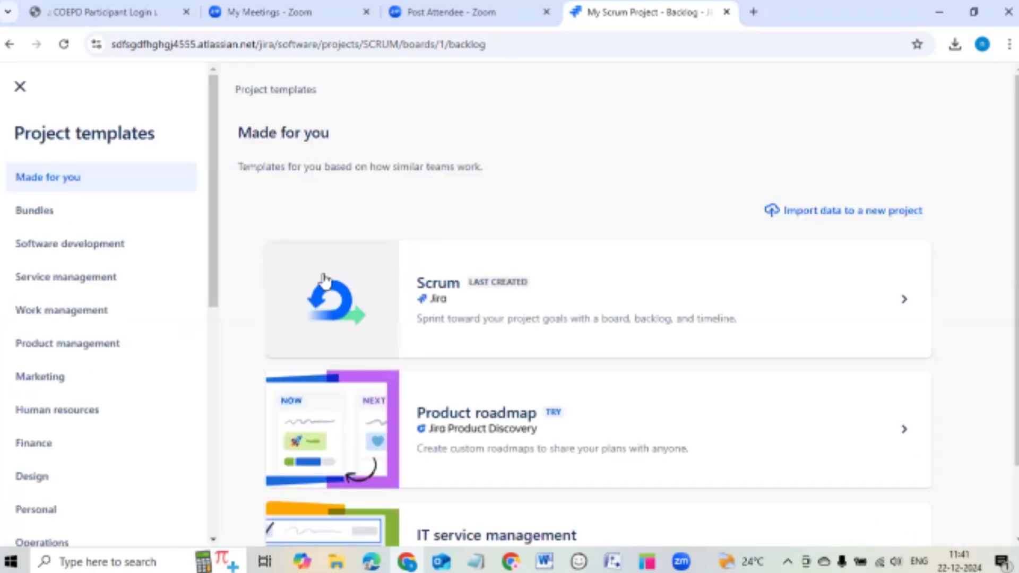
click(367, 304)
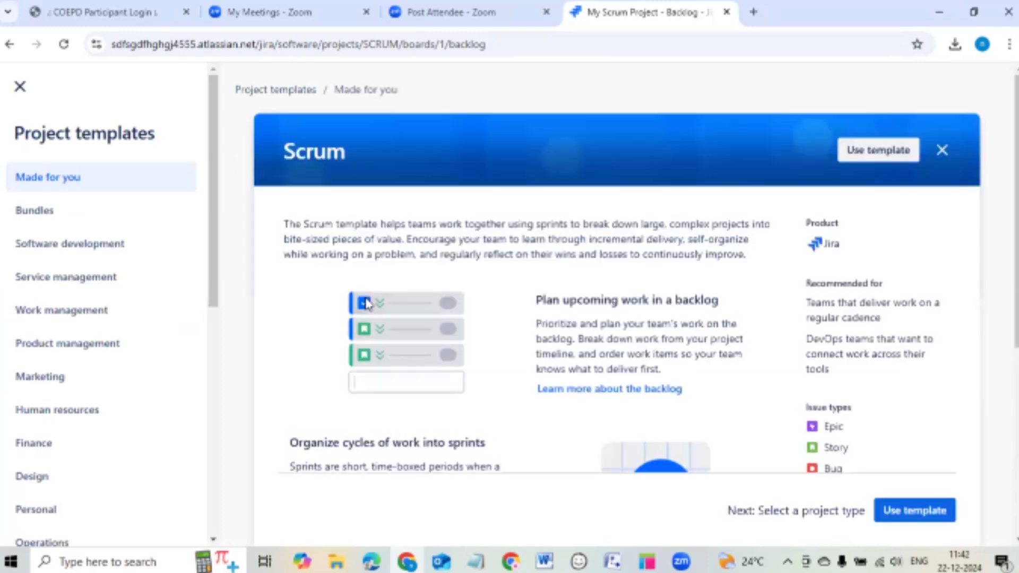
scroll(367, 304, down, 1)
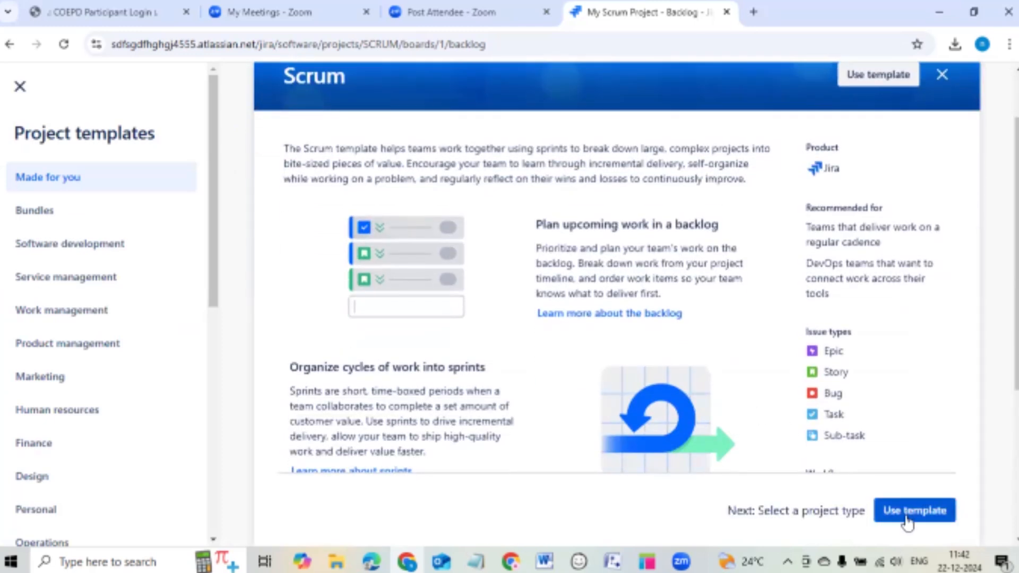
click(907, 518)
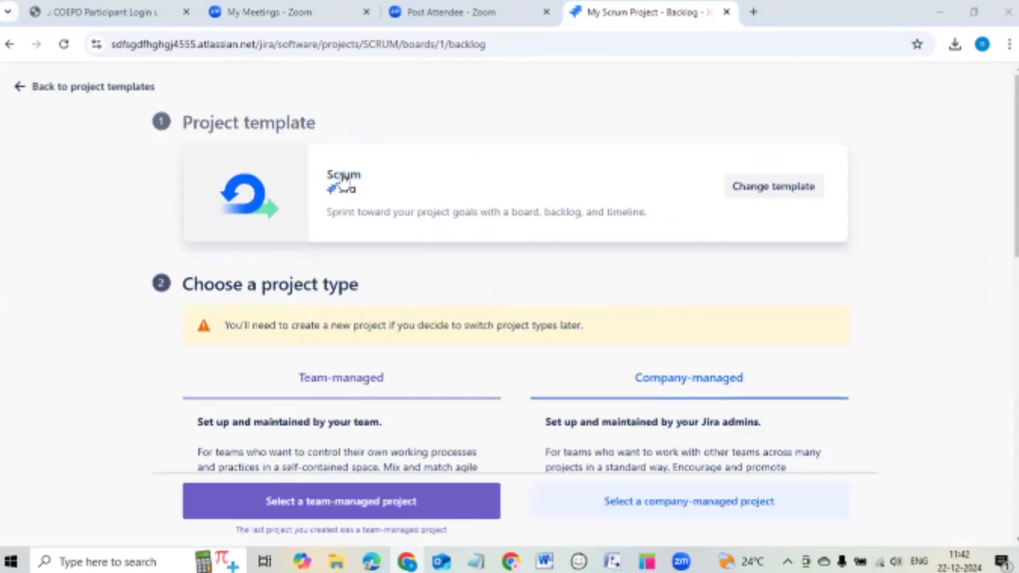
Make it a team-managed project named 'food application' and create it.
scroll(416, 170, down, 4)
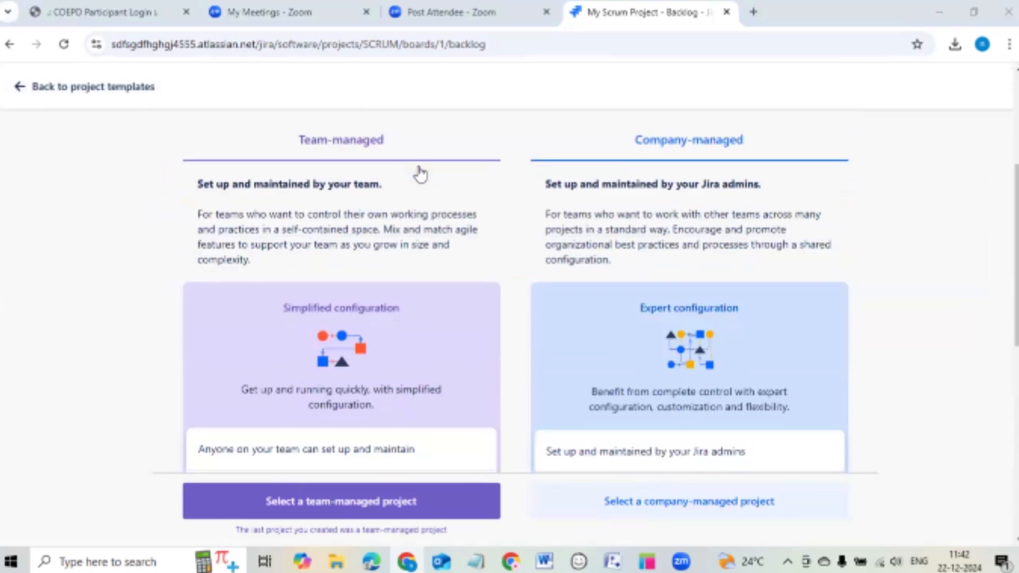
scroll(420, 174, up, 2)
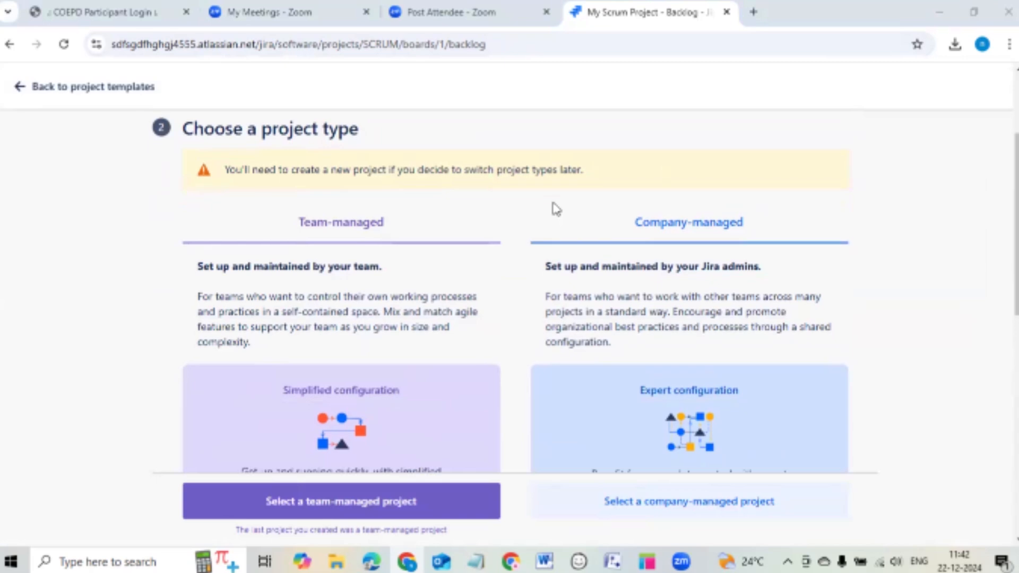
scroll(377, 188, down, 4)
scroll(382, 276, down, 5)
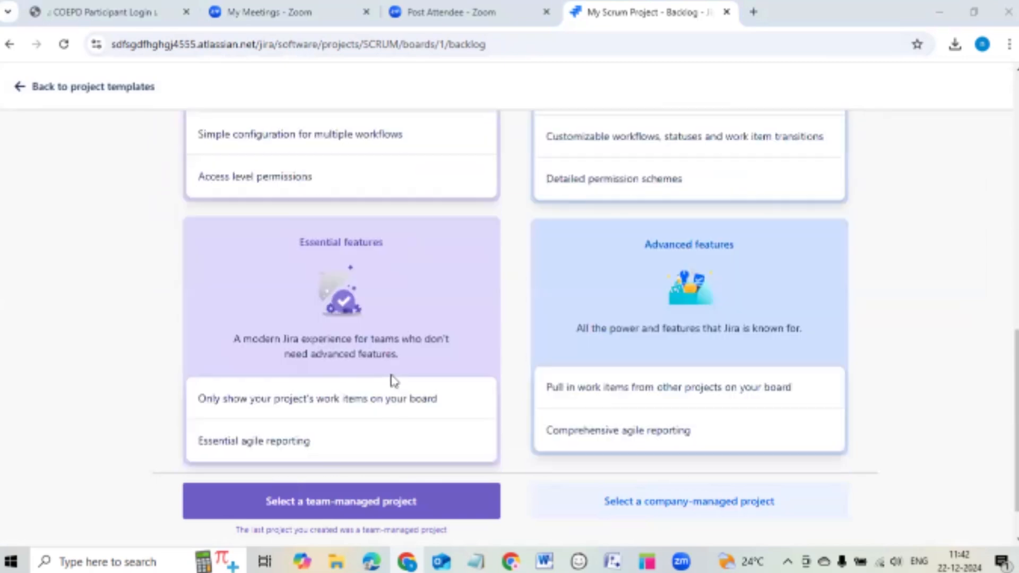
scroll(391, 380, down, 1)
click(370, 499)
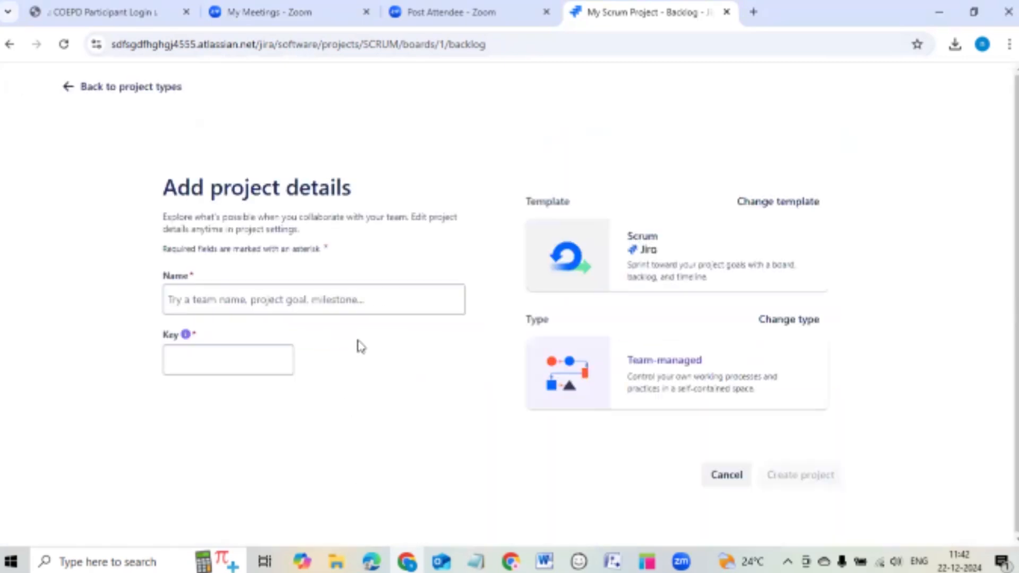
click(338, 307)
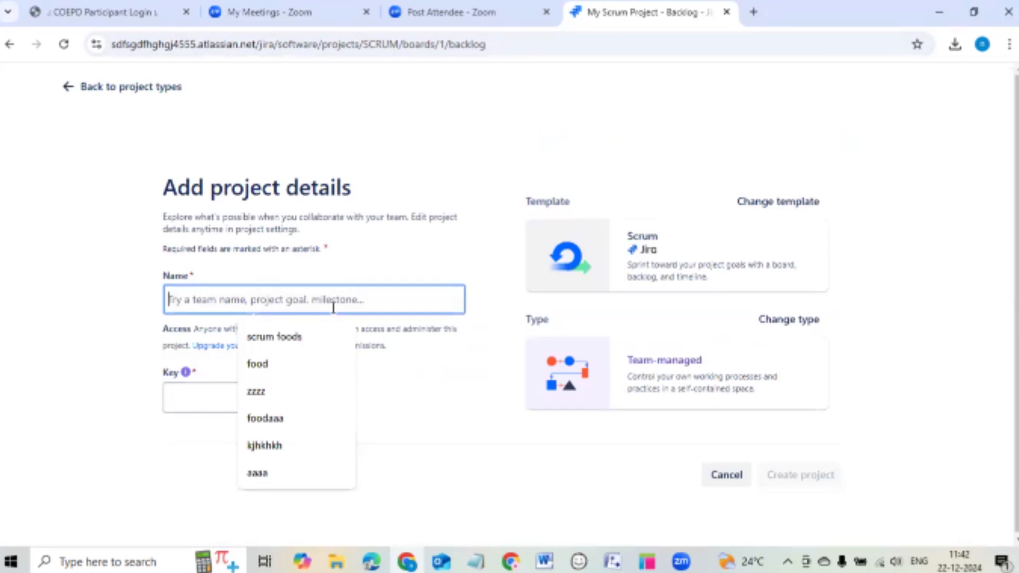
text(foo)
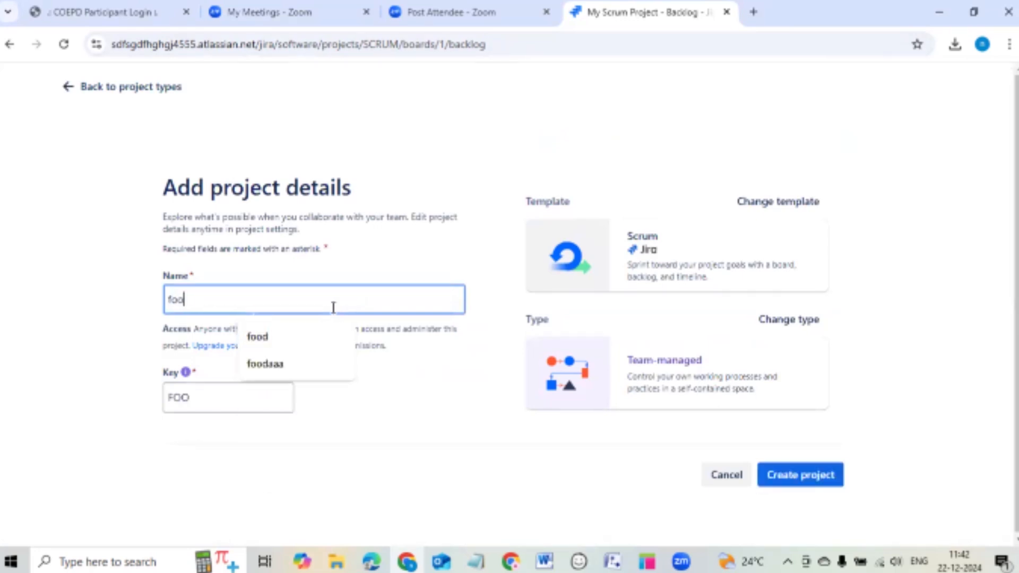
text(d application)
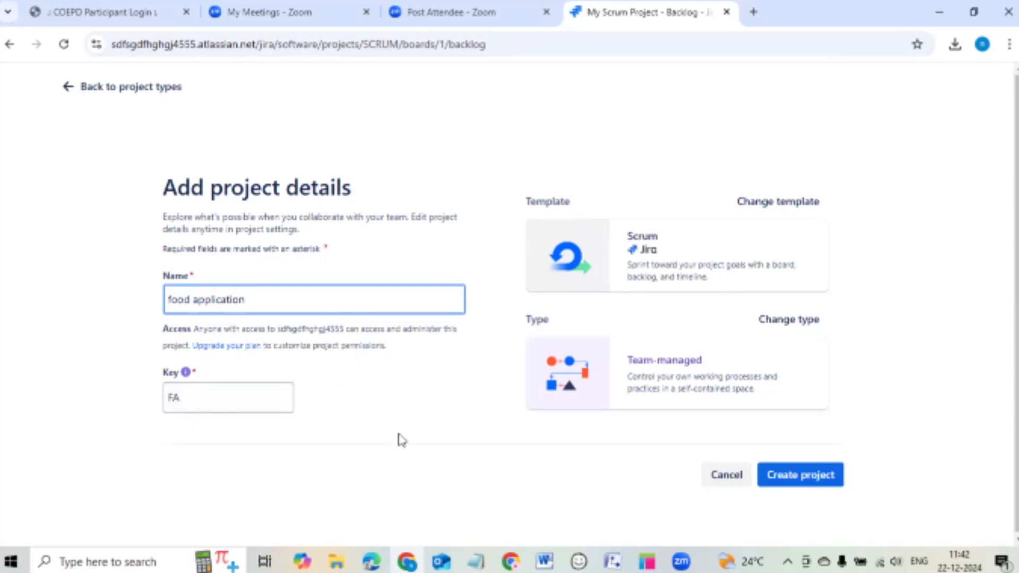
click(823, 474)
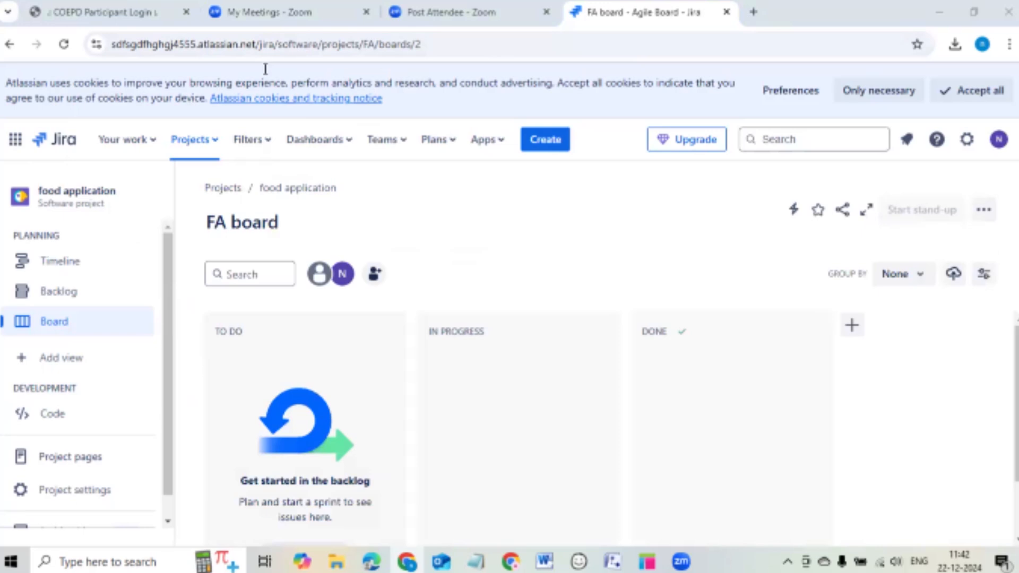
click(192, 141)
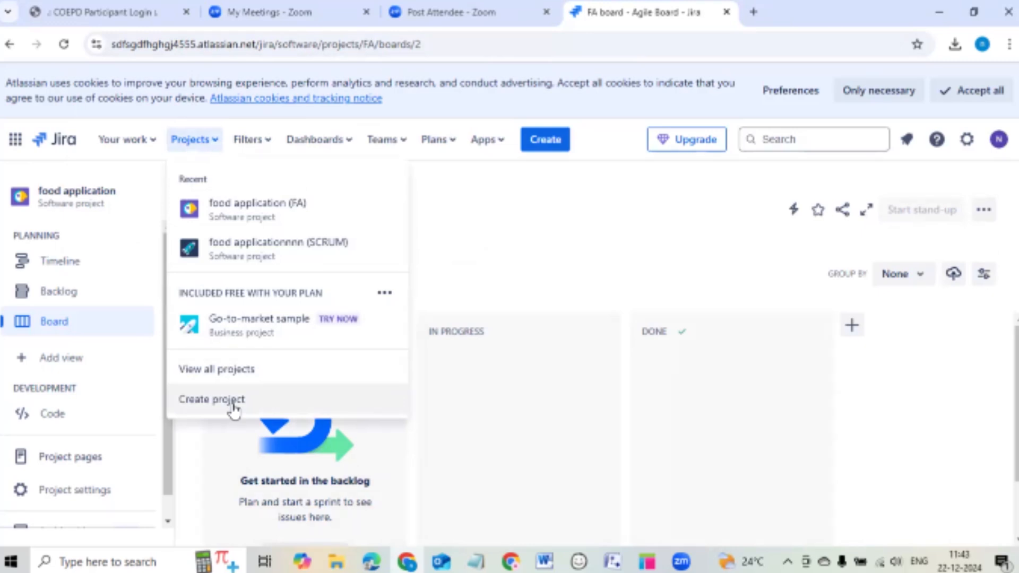
click(233, 406)
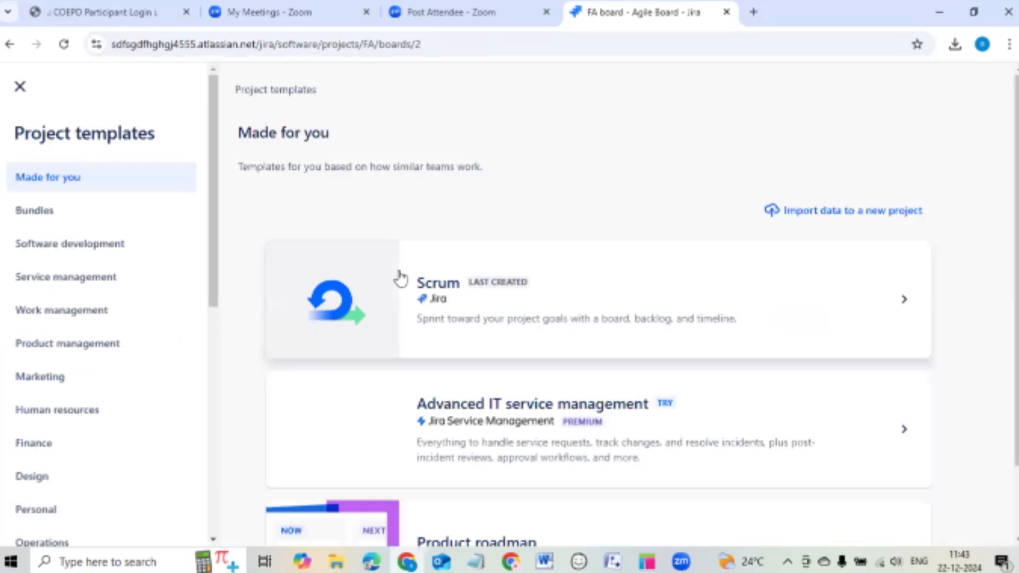
click(573, 297)
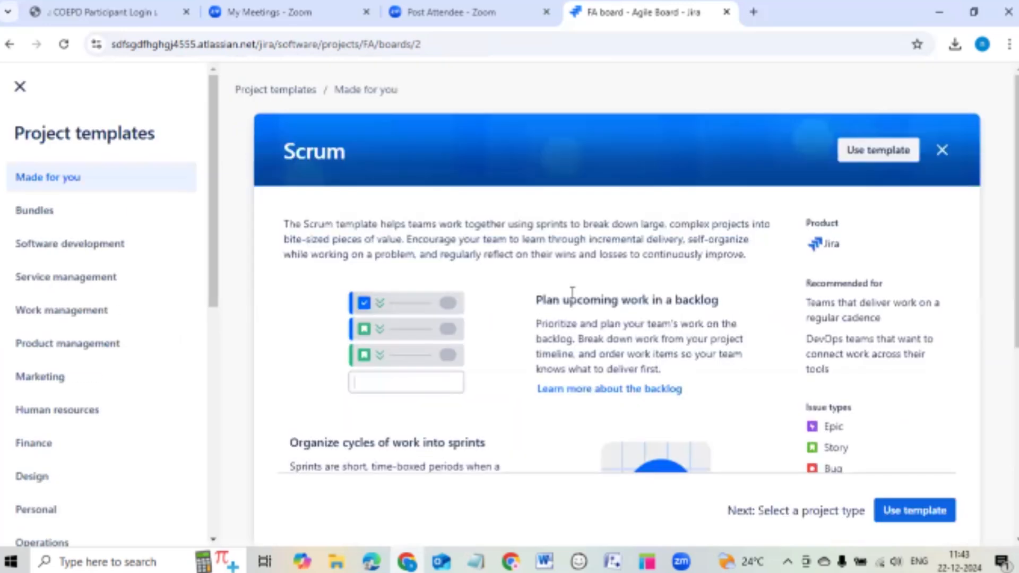
scroll(522, 297, down, 3)
click(910, 507)
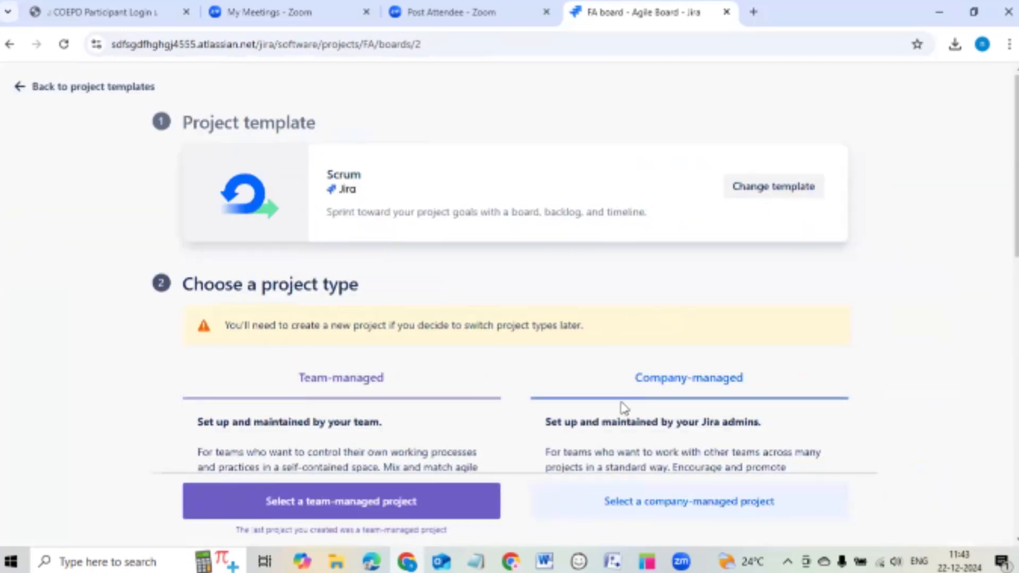
scroll(337, 483, down, 3)
scroll(182, 255, up, 3)
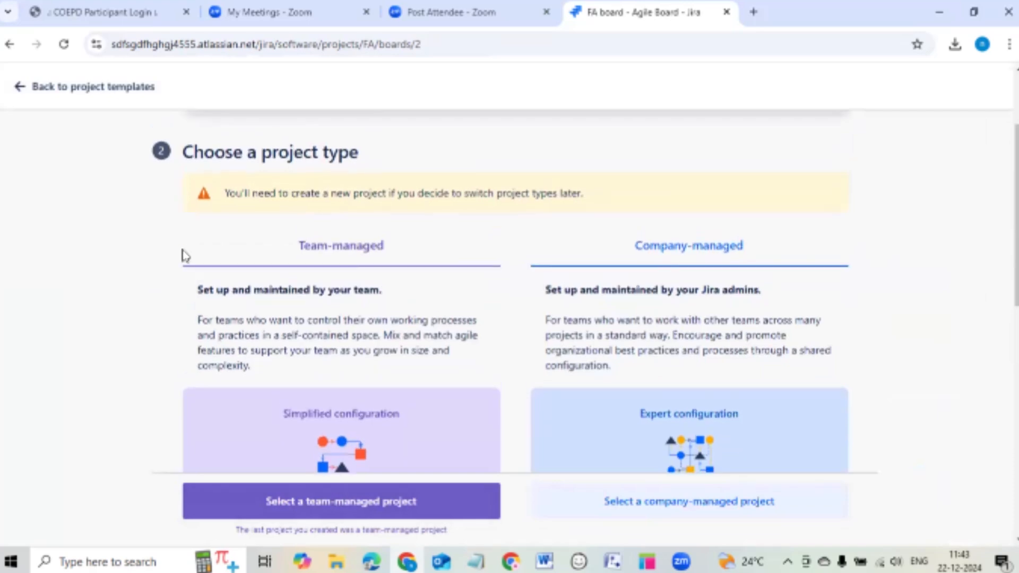
click(22, 87)
click(21, 86)
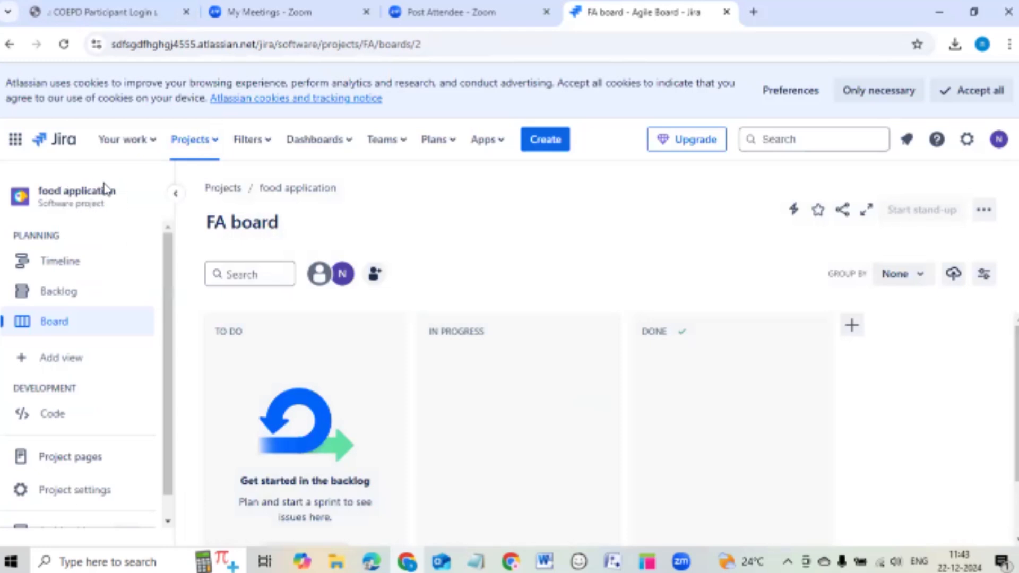
Browse the food application Timeline, Backlog and FA board, ending on the Backlog.
click(199, 146)
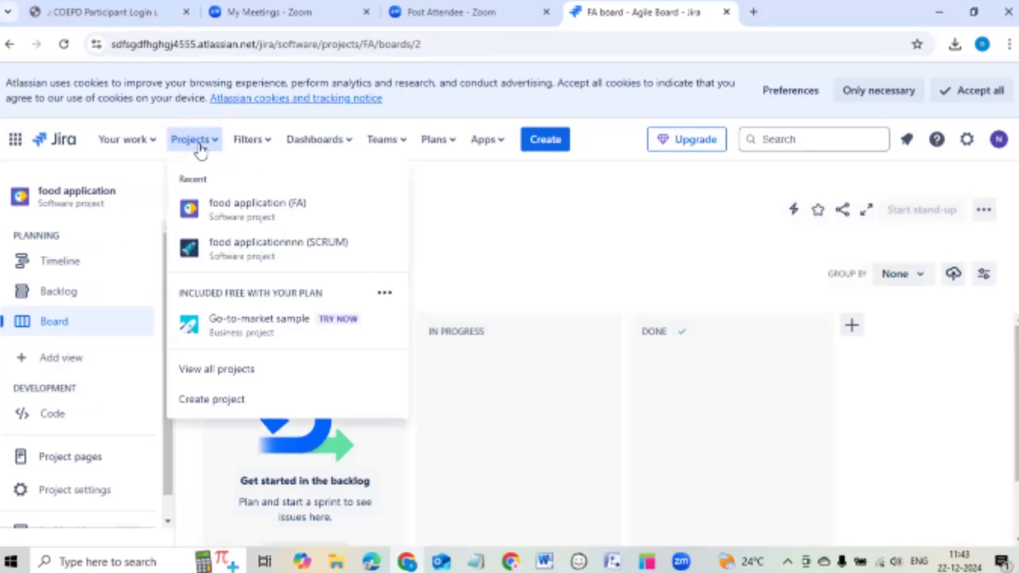
click(201, 142)
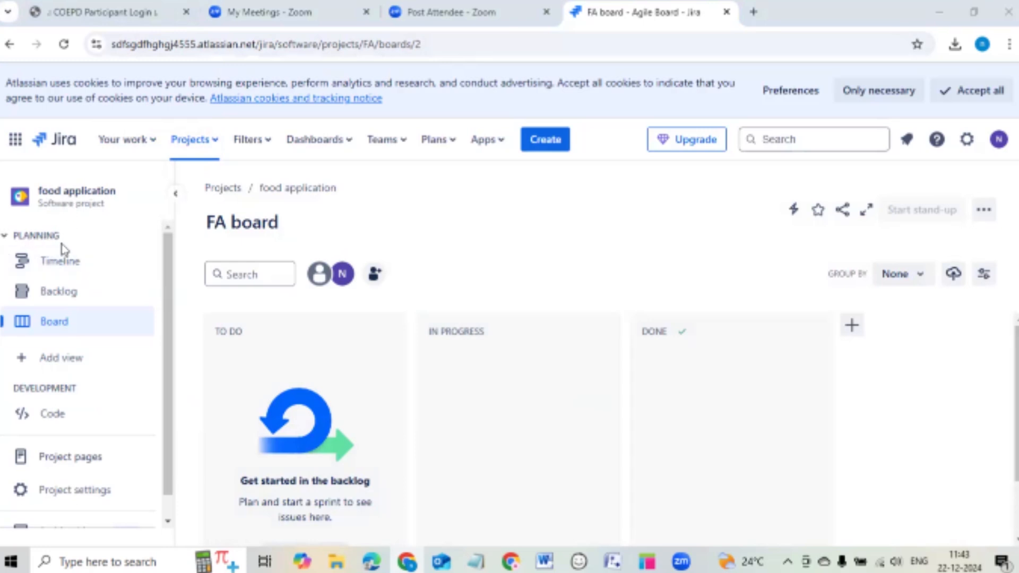
click(51, 263)
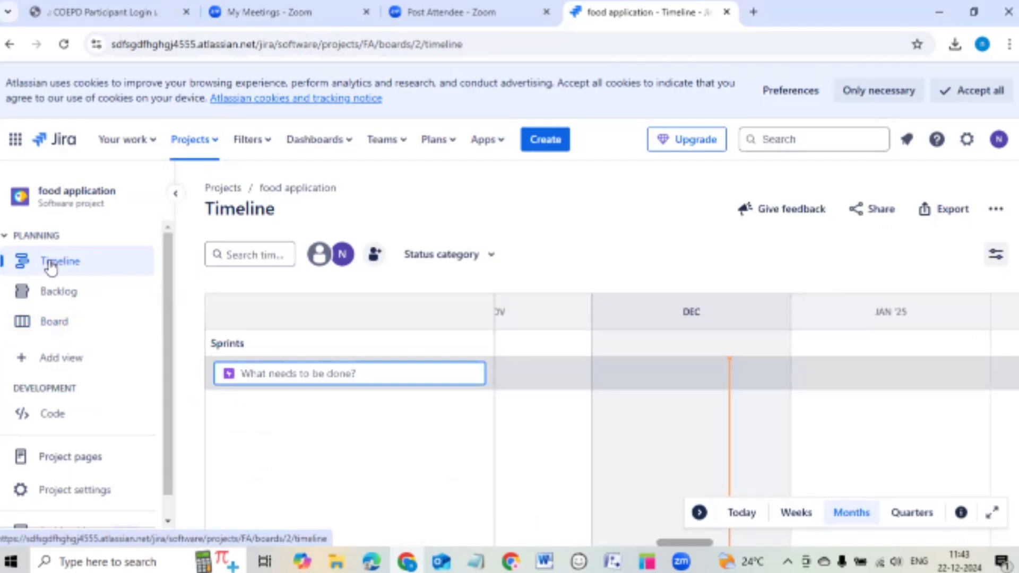
click(43, 295)
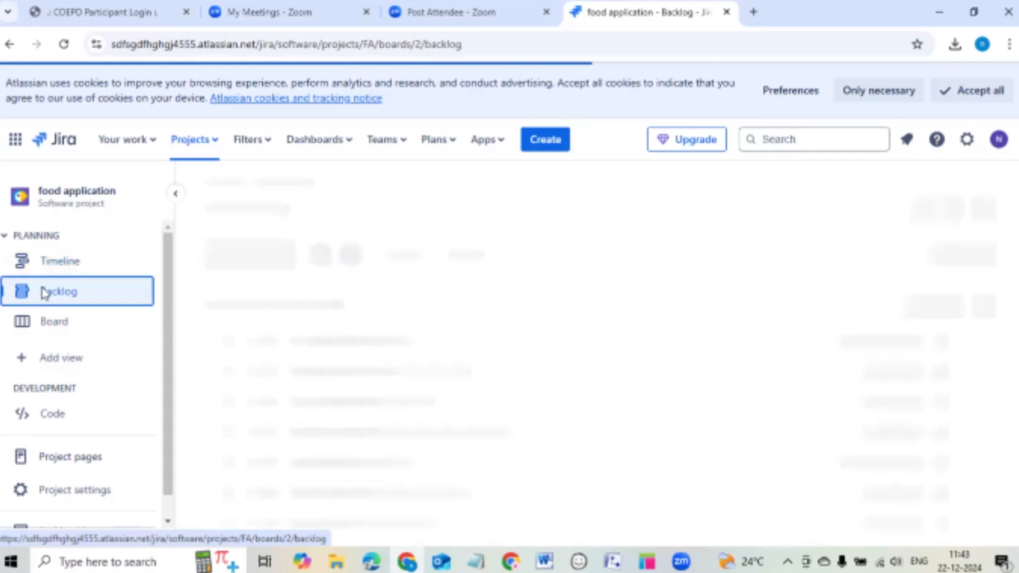
scroll(262, 296, down, 2)
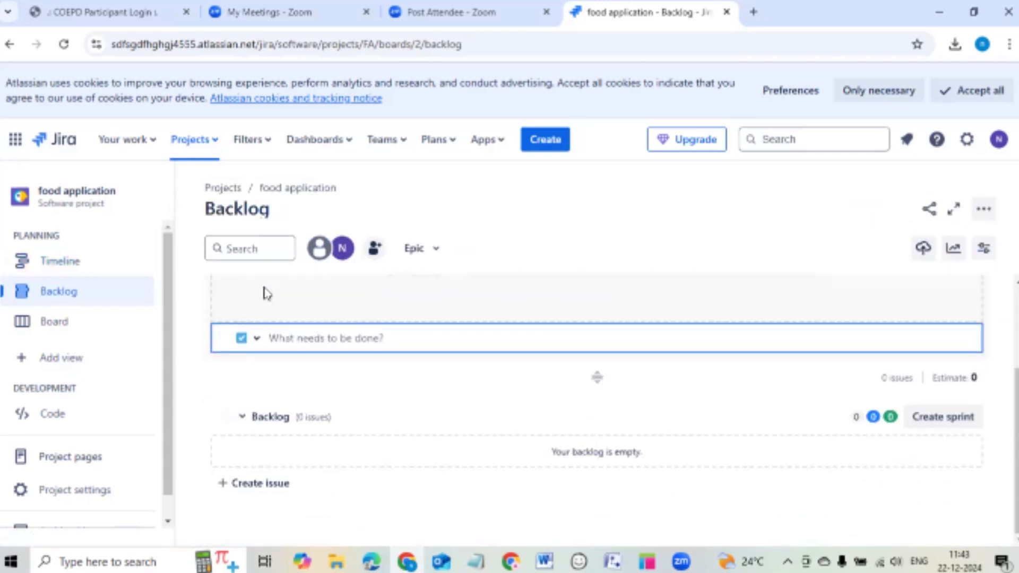
scroll(445, 440, up, 2)
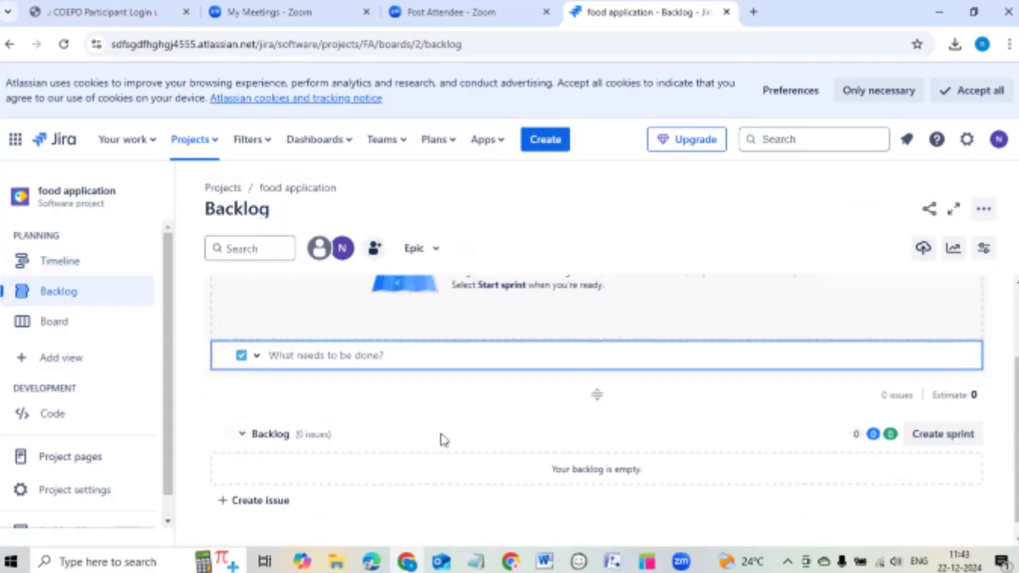
scroll(425, 303, down, 2)
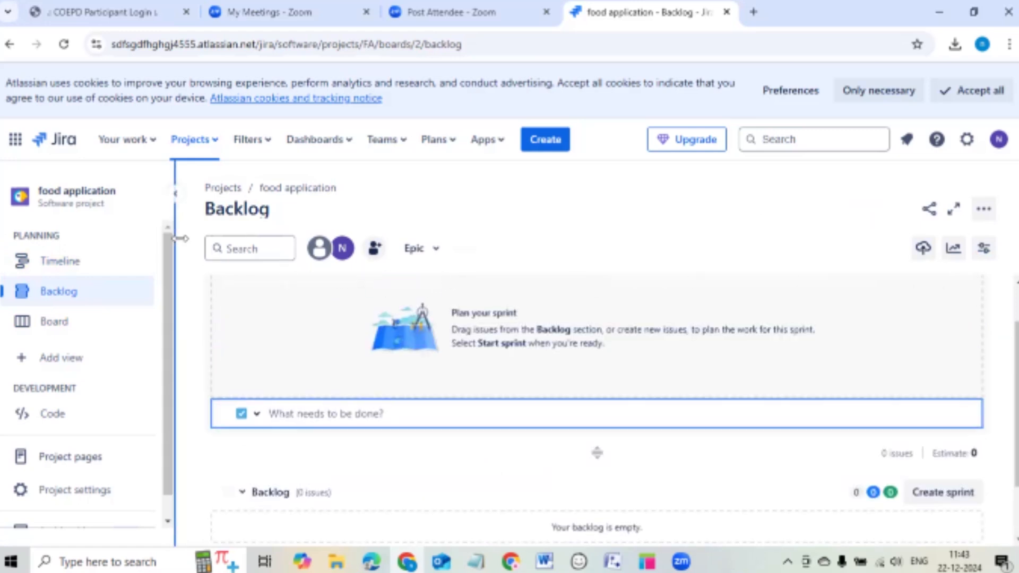
click(53, 322)
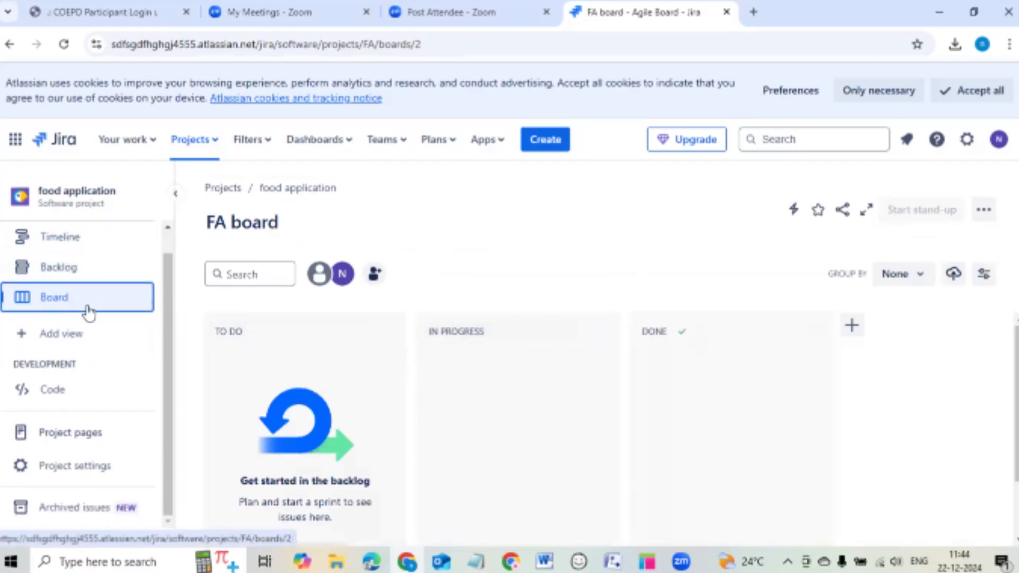
scroll(87, 314, up, 1)
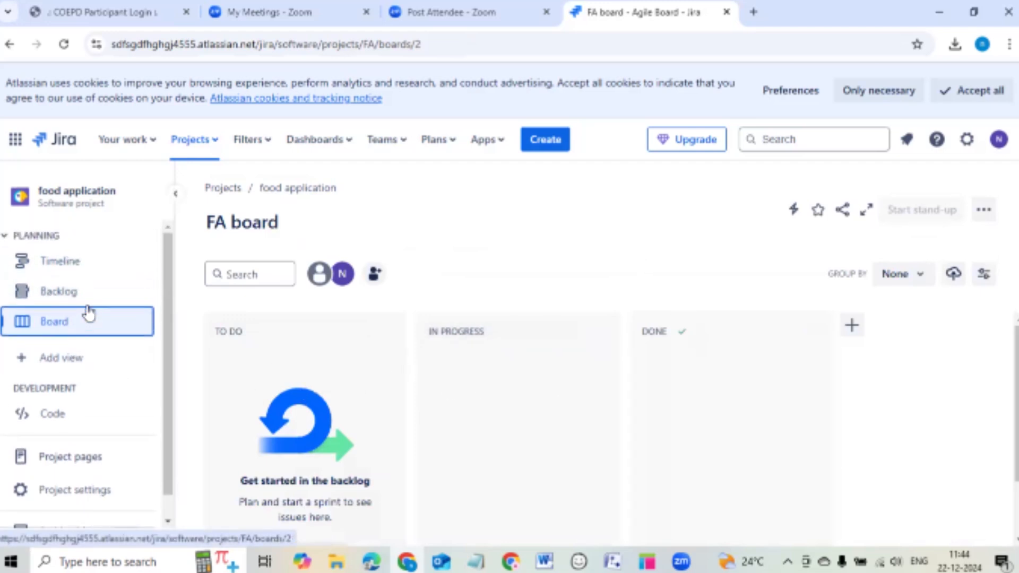
click(64, 292)
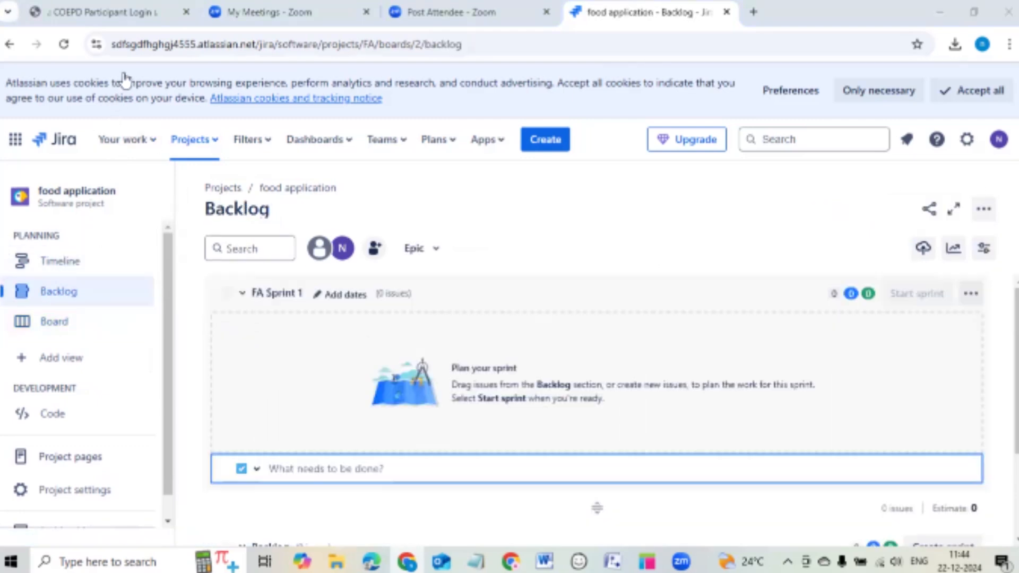
click(263, 149)
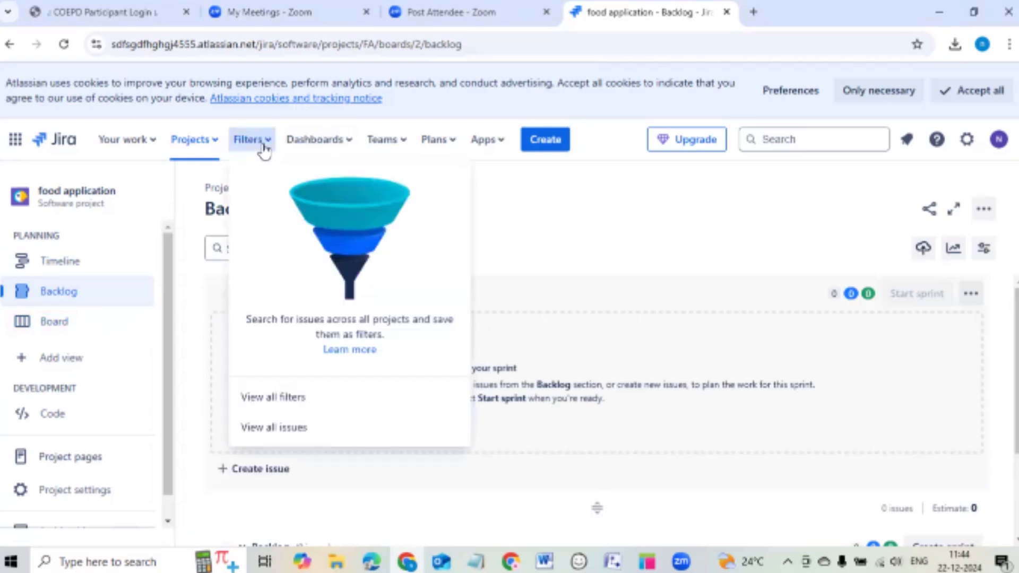
click(264, 150)
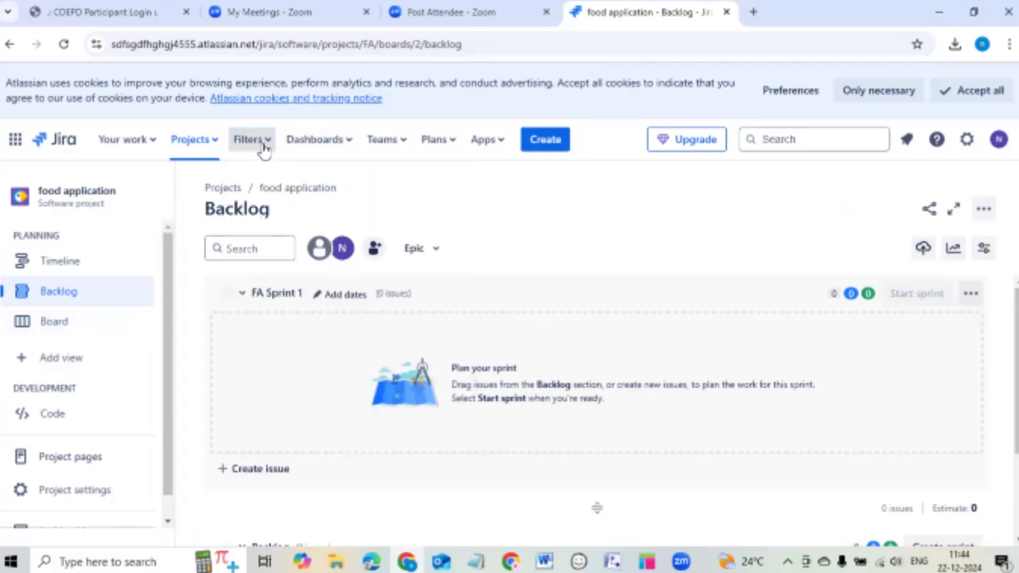
click(323, 139)
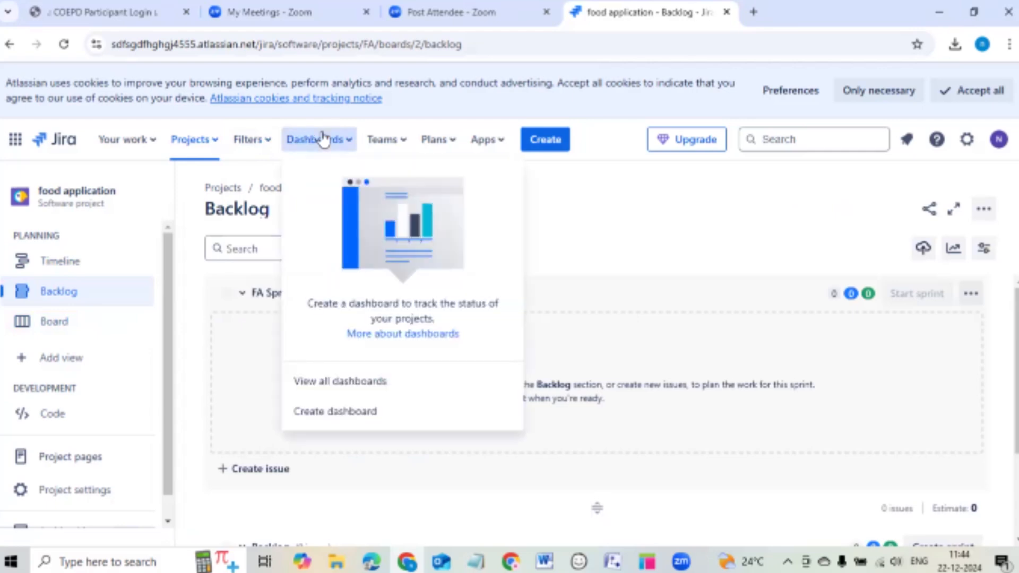
click(323, 139)
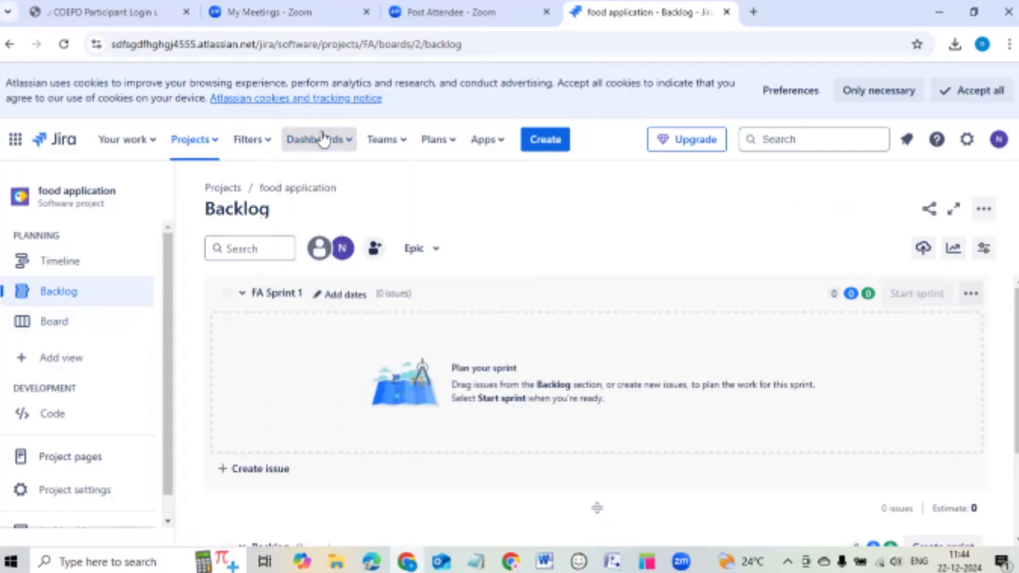
click(401, 142)
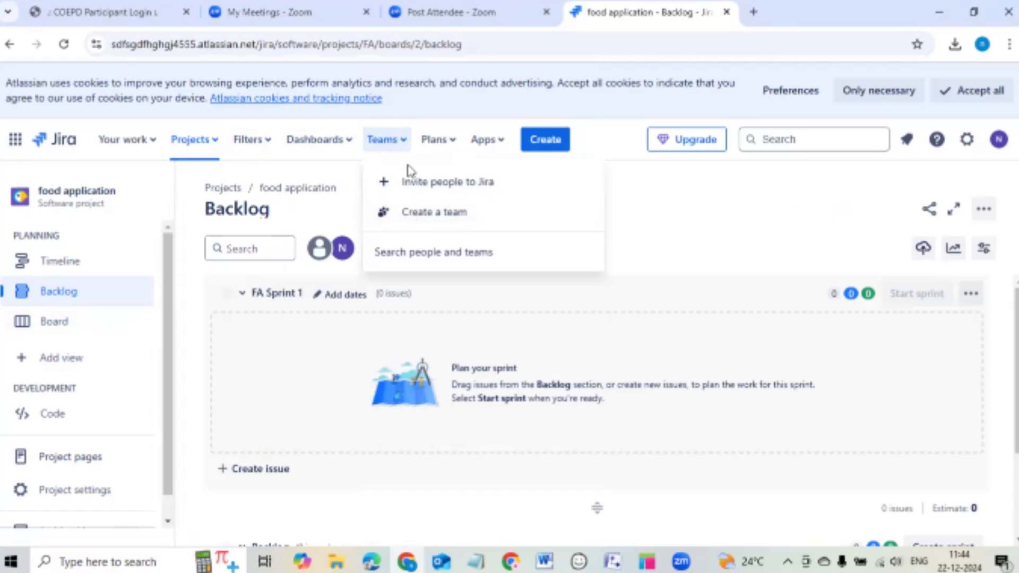
click(439, 148)
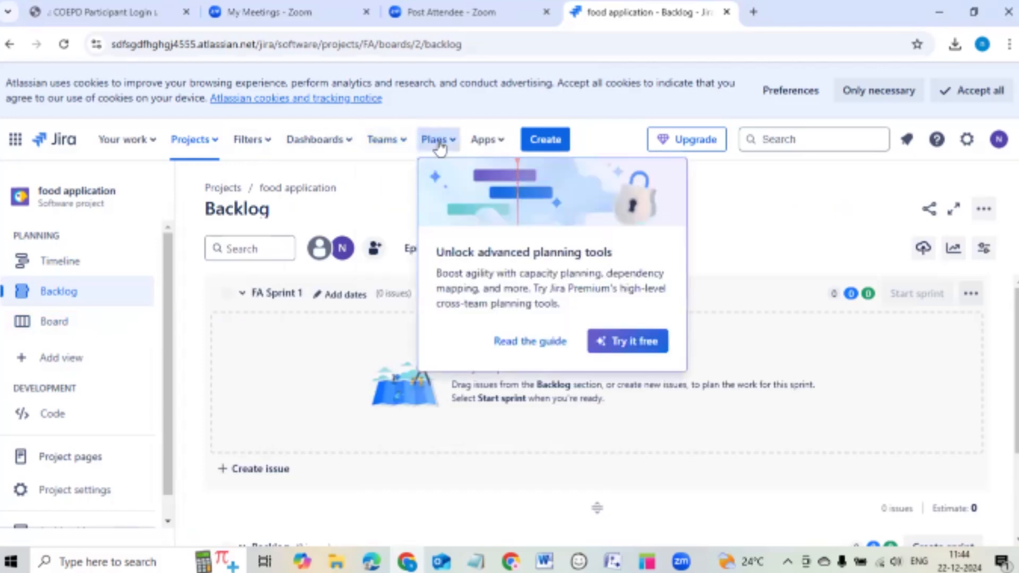
click(439, 145)
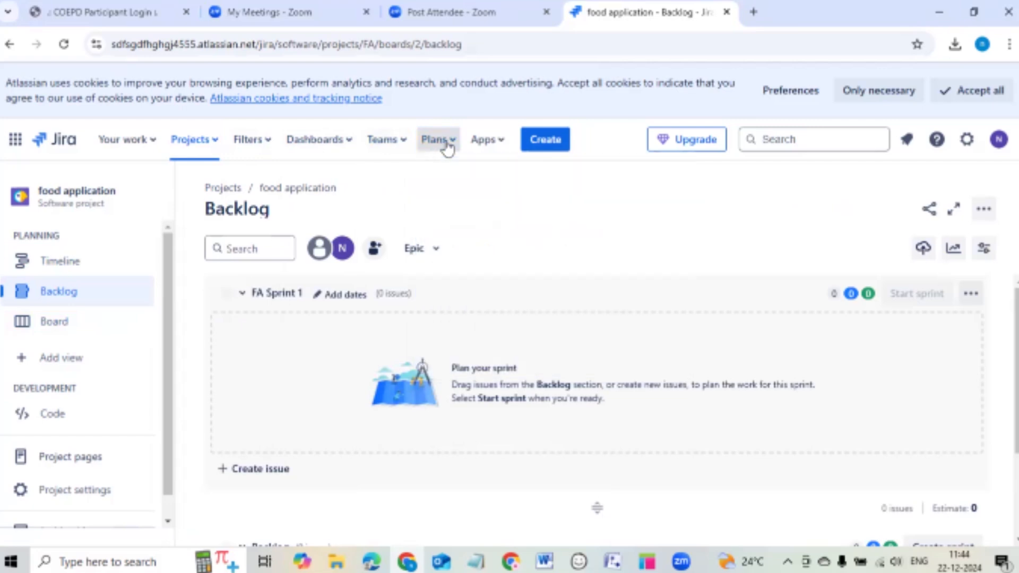
click(491, 149)
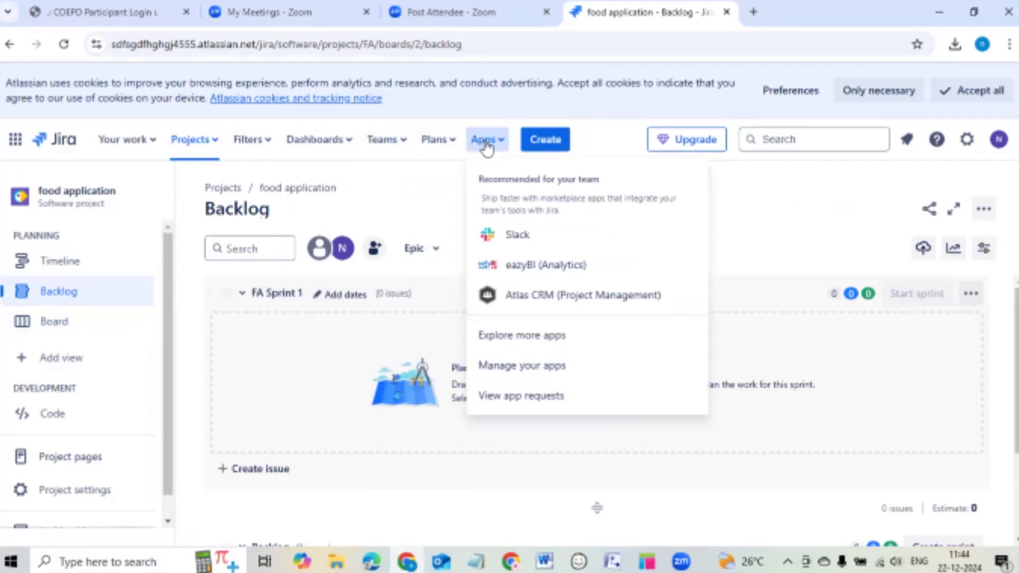
click(486, 142)
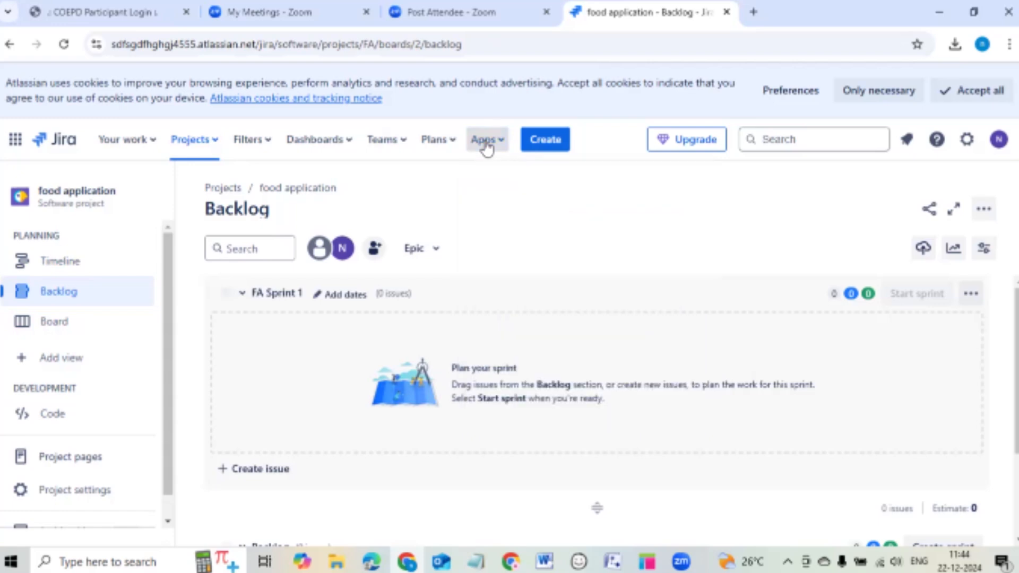
click(546, 143)
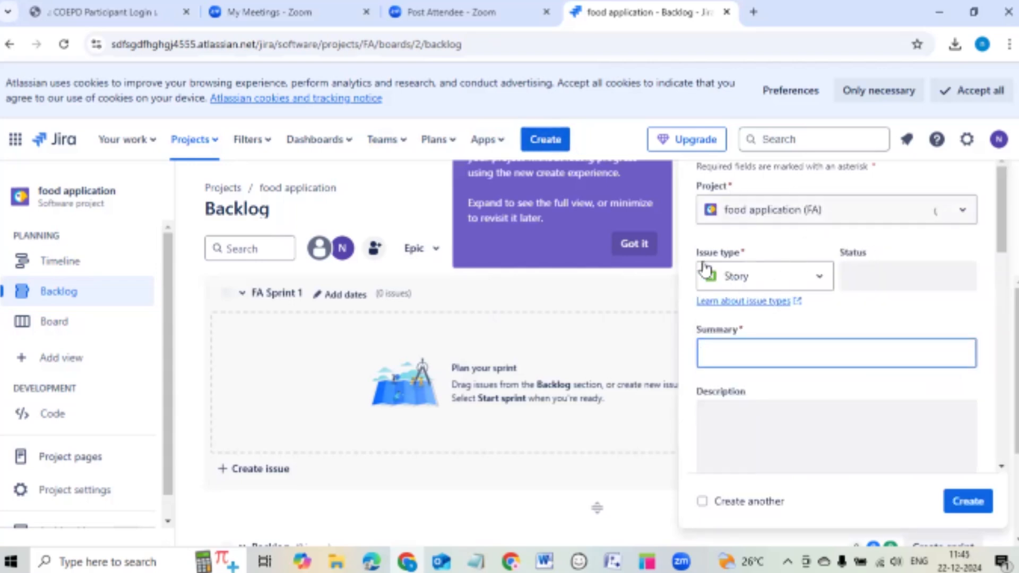
click(747, 277)
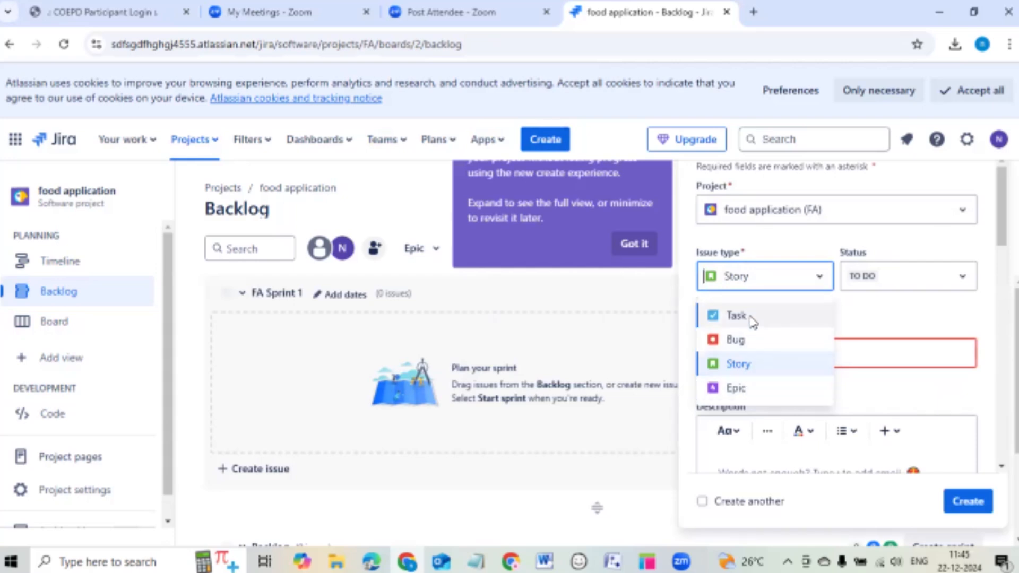
click(887, 316)
scroll(855, 316, down, 2)
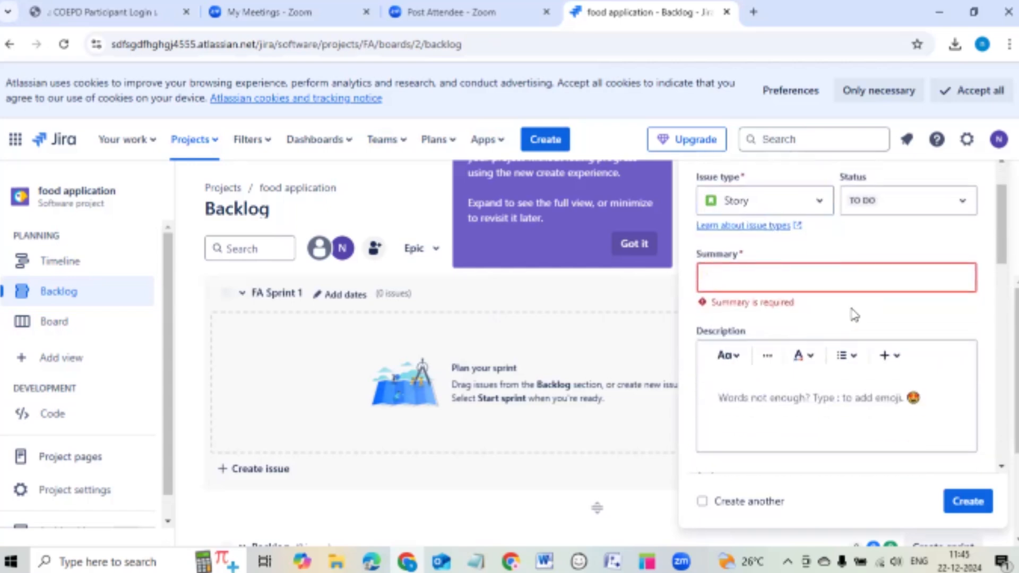
scroll(854, 316, up, 2)
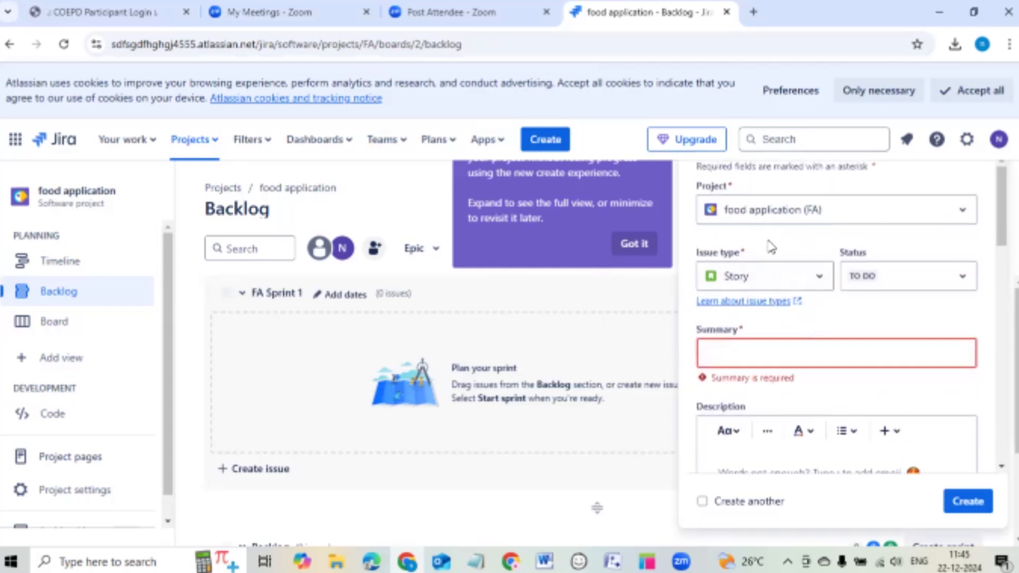
scroll(850, 305, down, 2)
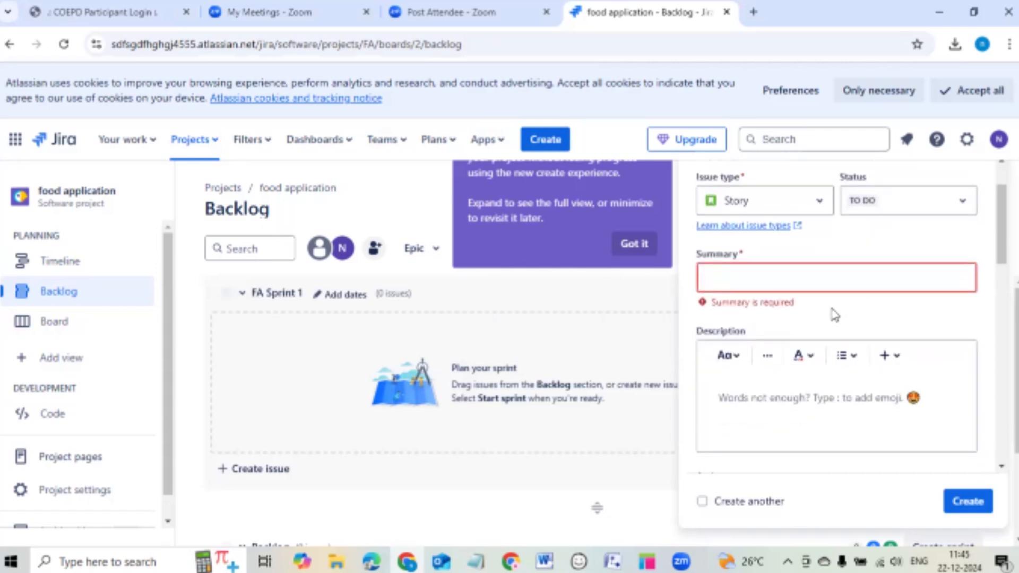
click(910, 206)
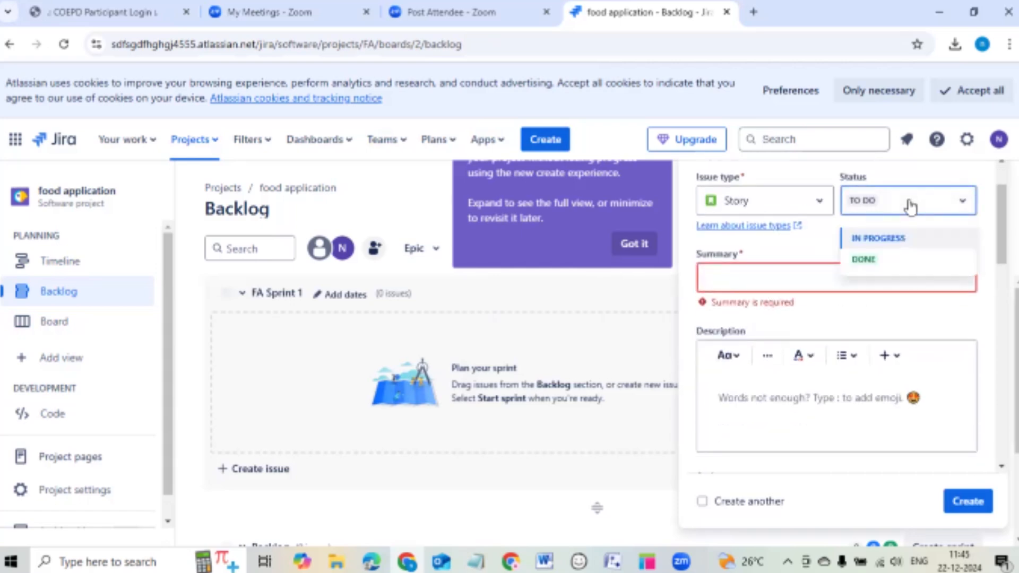
click(800, 259)
scroll(796, 252, down, 2)
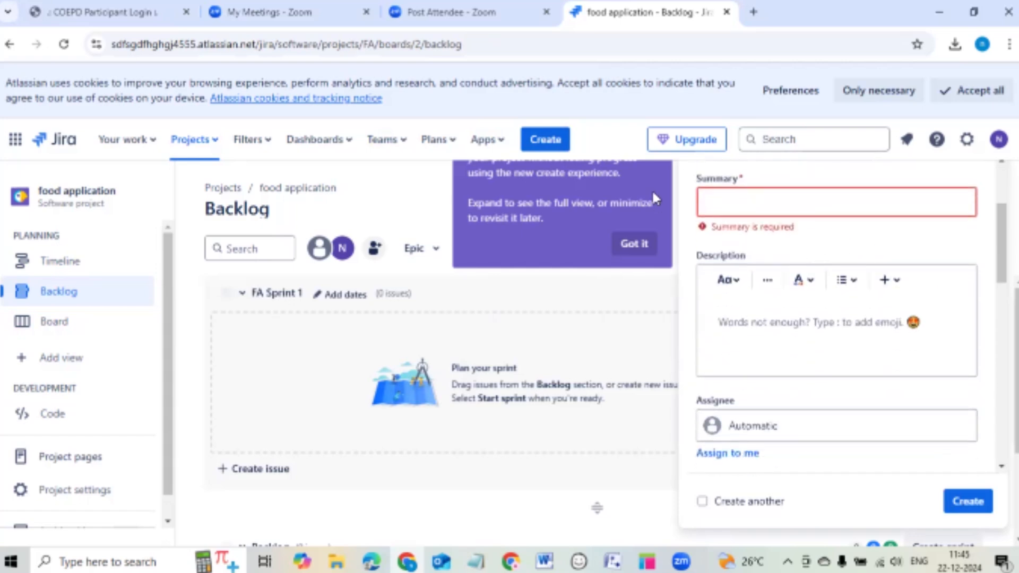
click(643, 247)
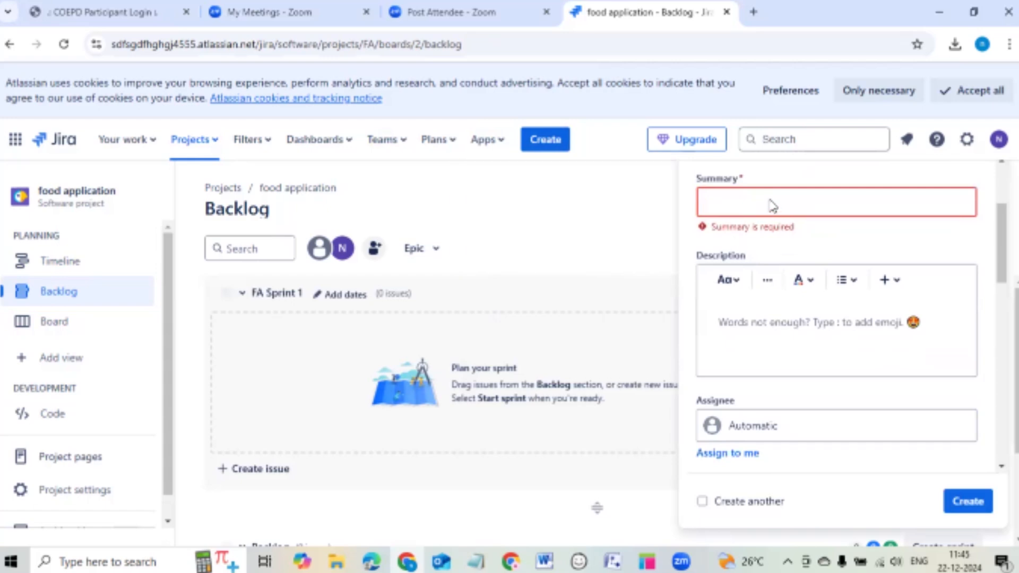
scroll(780, 212, down, 2)
scroll(807, 313, up, 5)
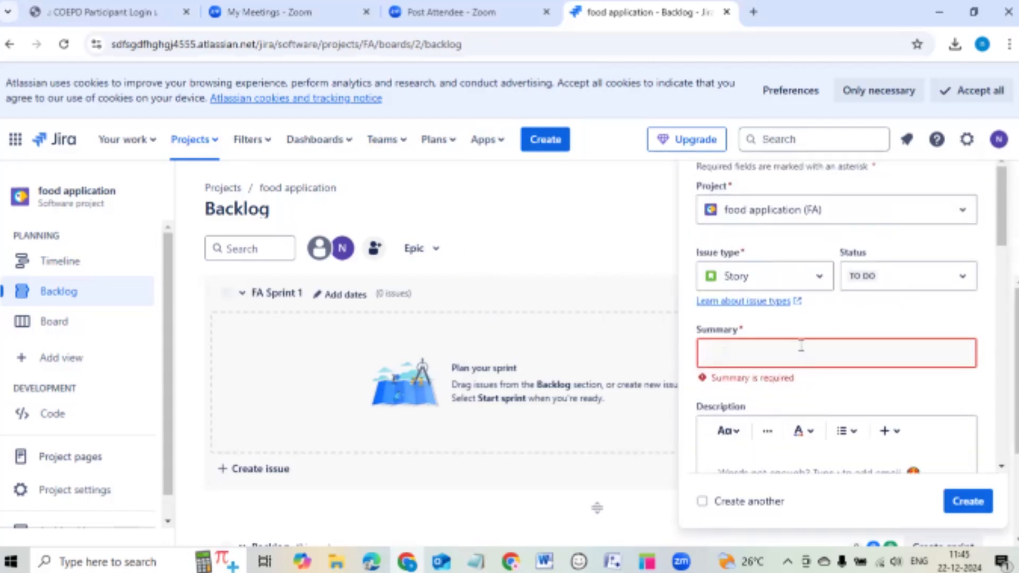
scroll(796, 340, down, 4)
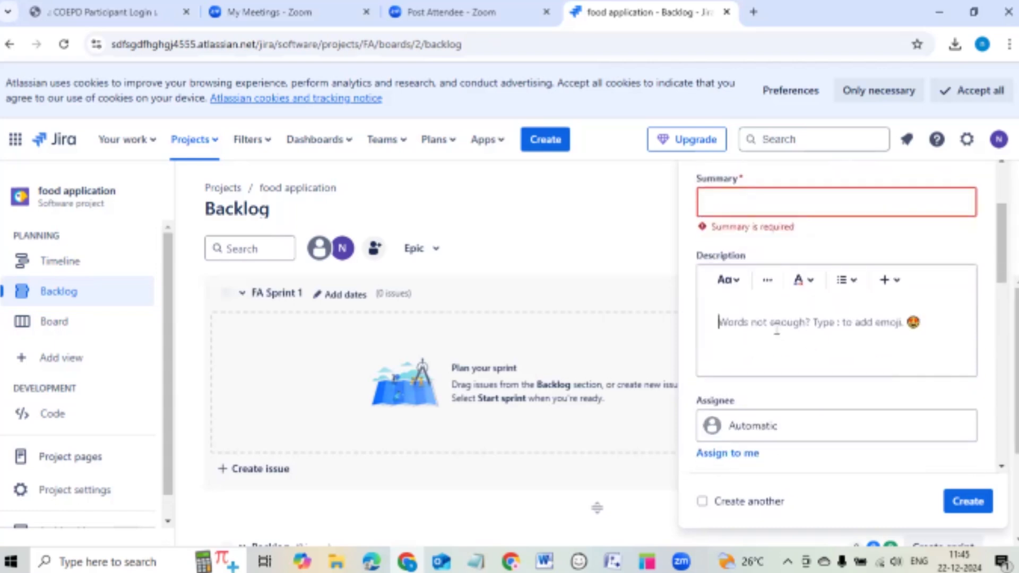
scroll(784, 334, down, 2)
click(780, 355)
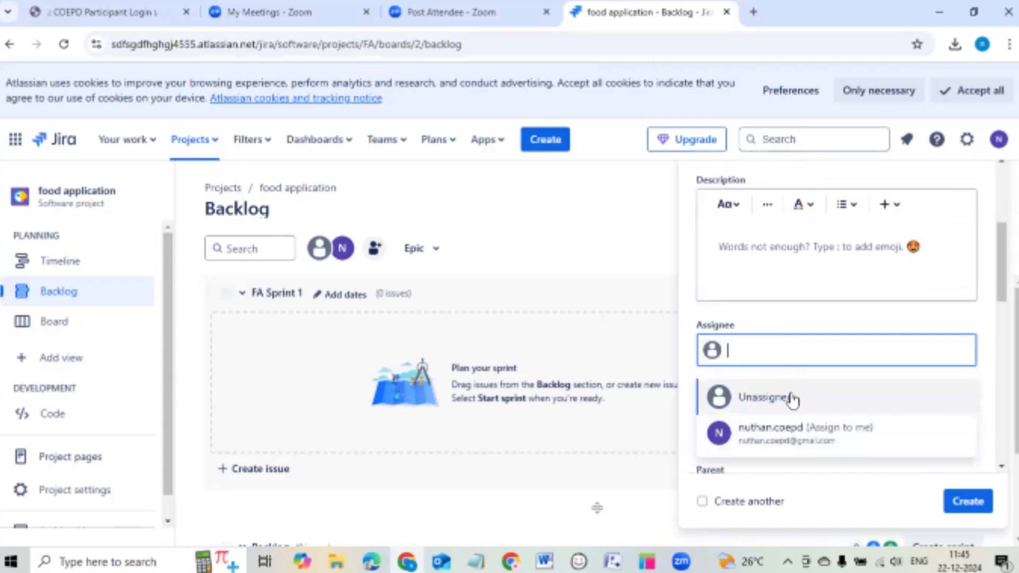
click(803, 319)
scroll(805, 320, down, 5)
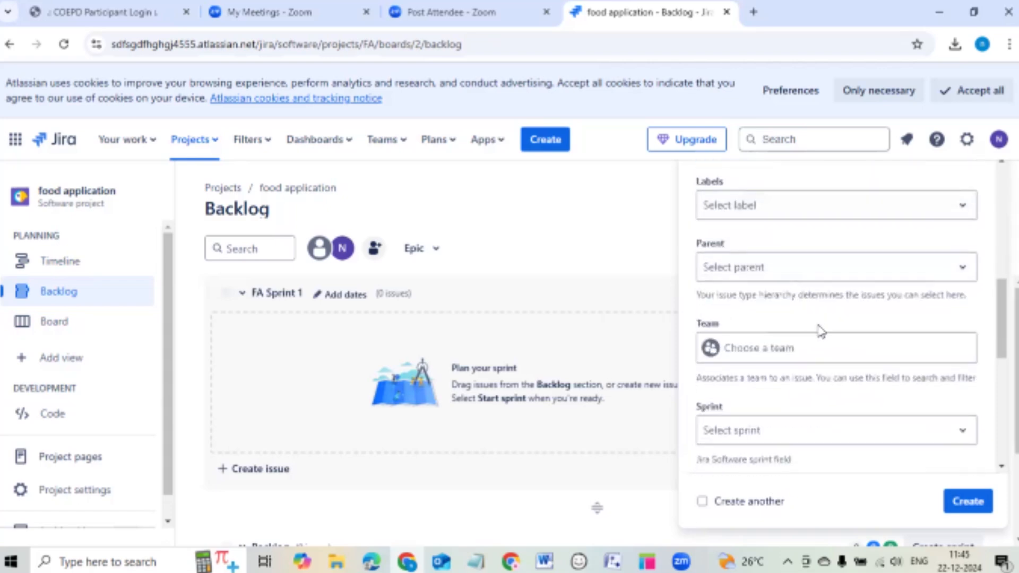
scroll(812, 324, down, 3)
click(774, 285)
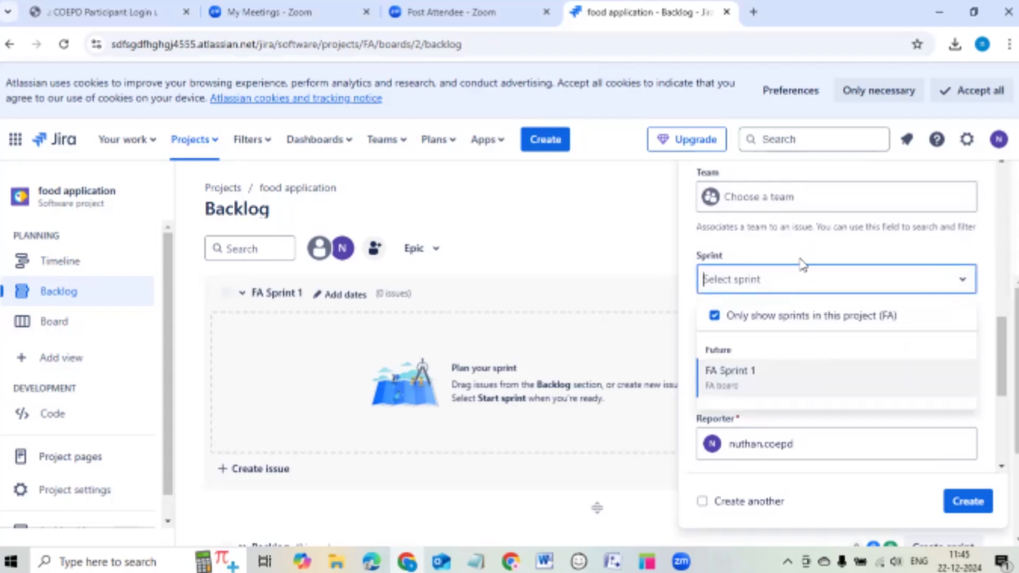
click(828, 249)
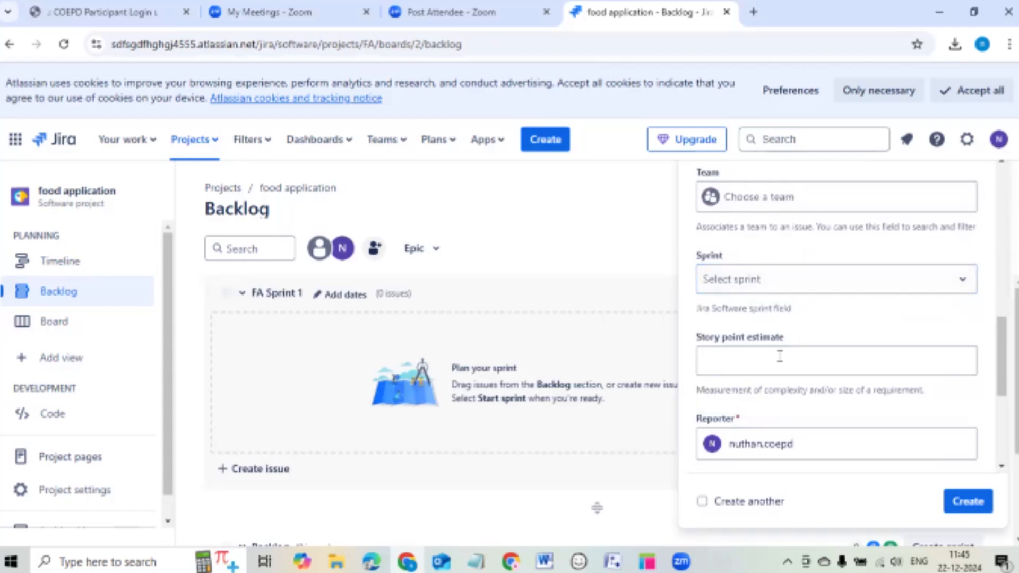
click(741, 356)
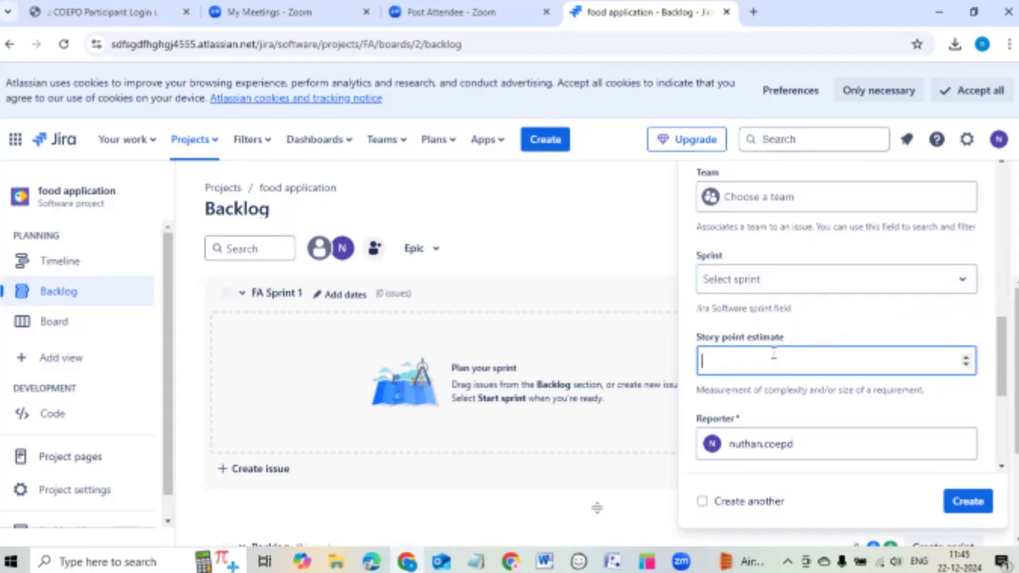
scroll(801, 346, down, 5)
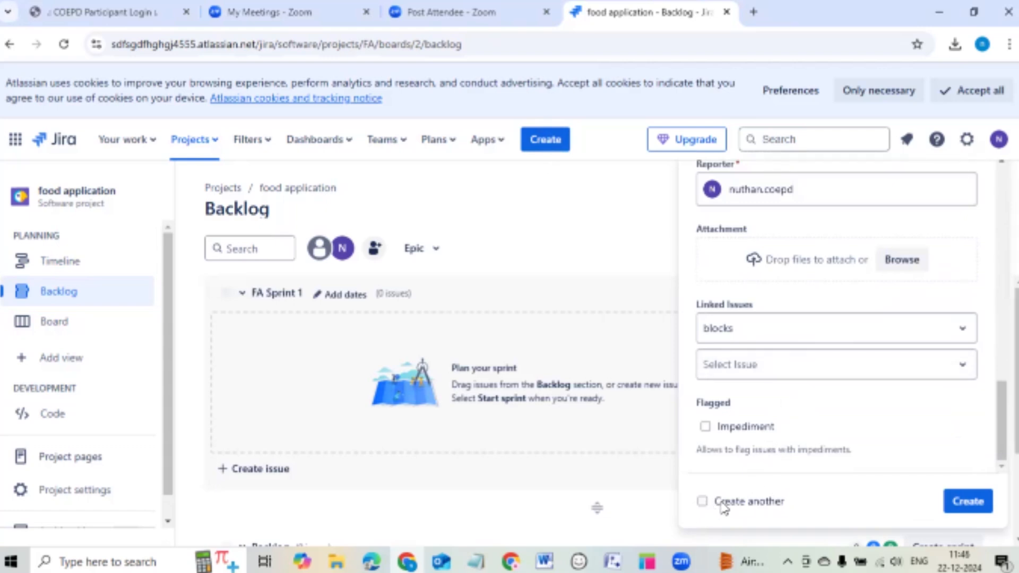
scroll(769, 211, up, 4)
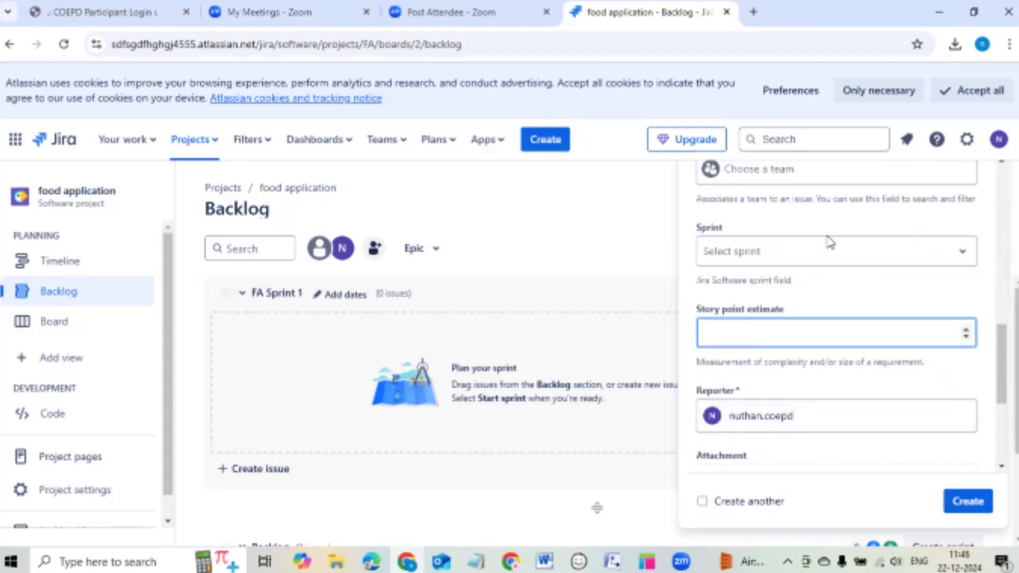
scroll(828, 241, up, 9)
scroll(871, 243, up, 4)
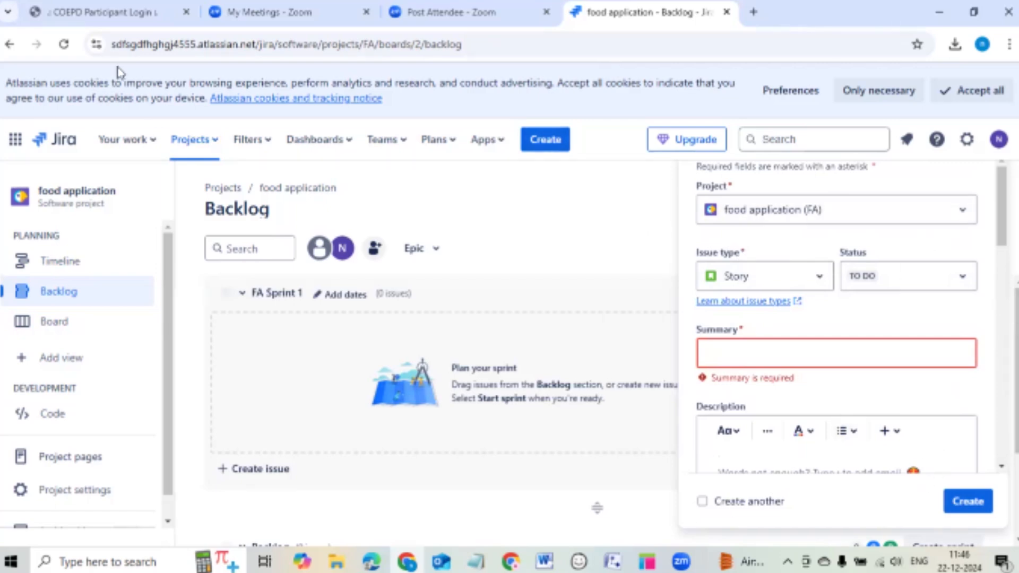
scroll(780, 243, down, 15)
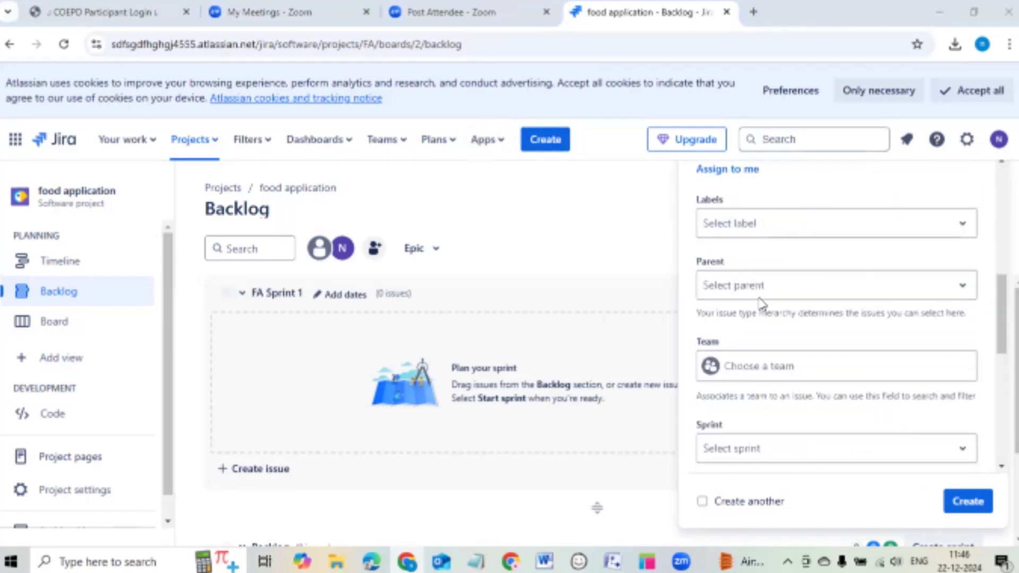
scroll(836, 345, up, 15)
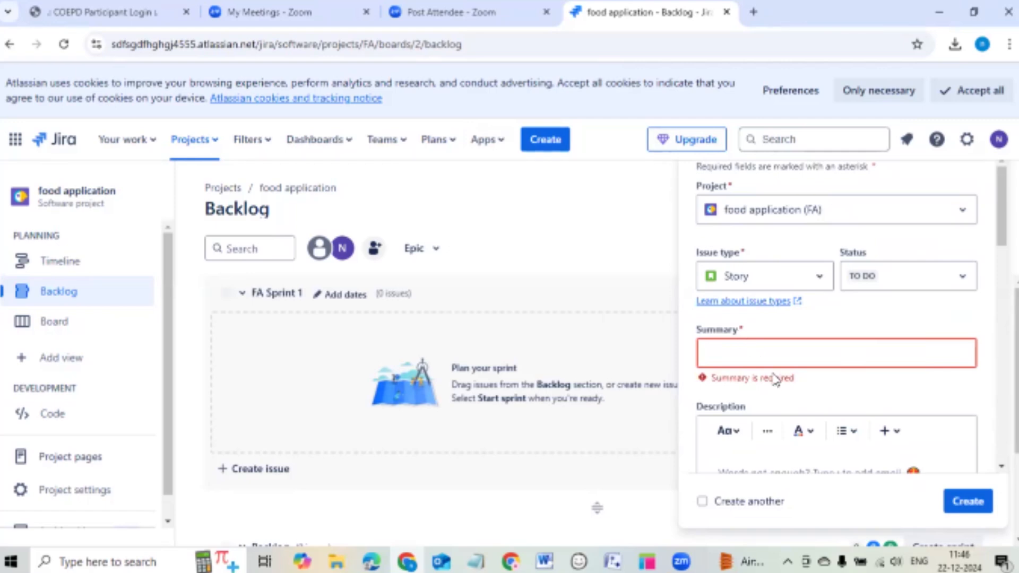
click(787, 351)
click(916, 390)
scroll(870, 287, down, 10)
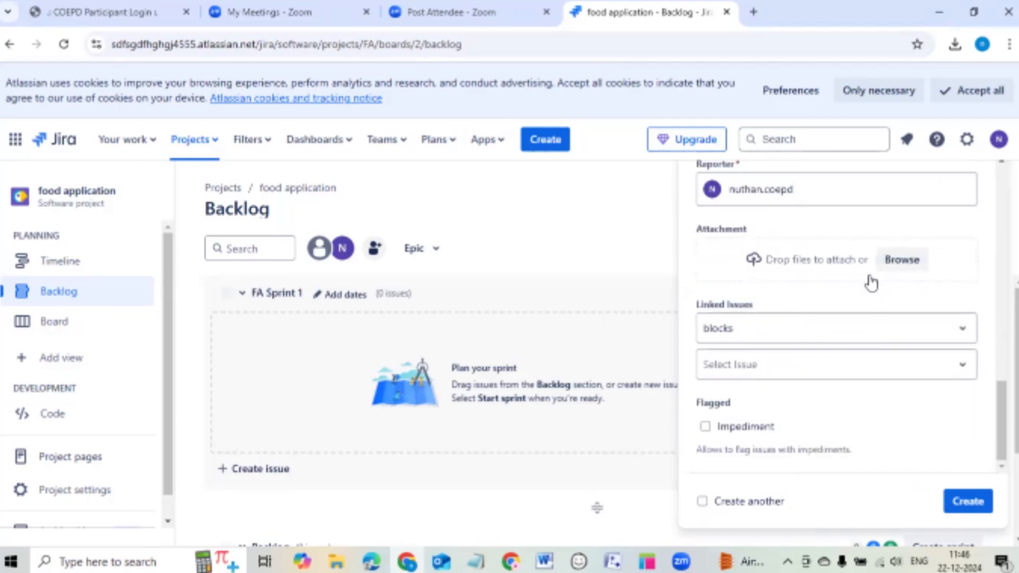
scroll(871, 284, up, 10)
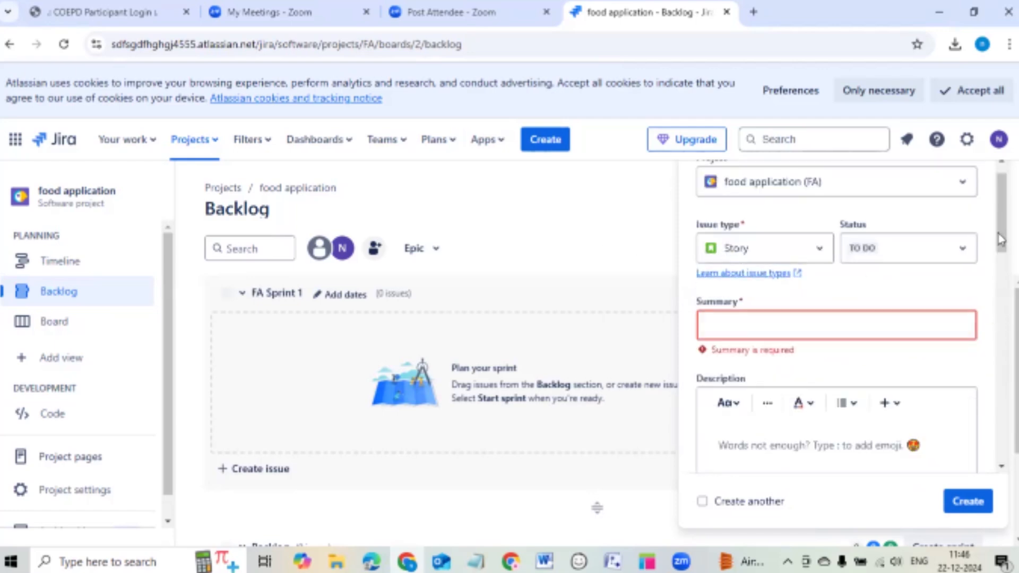
drag(1002, 240, 996, 183)
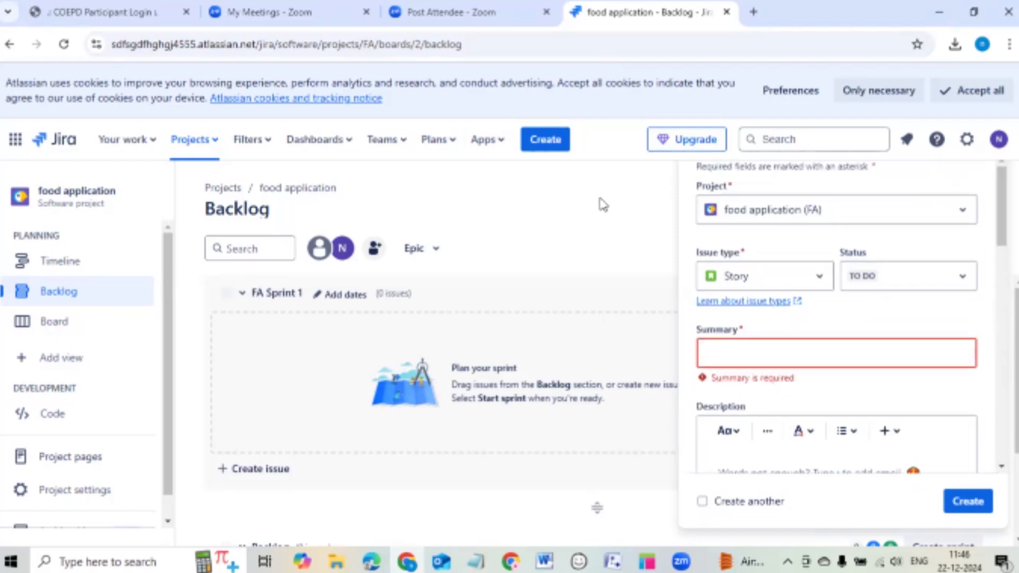
click(559, 150)
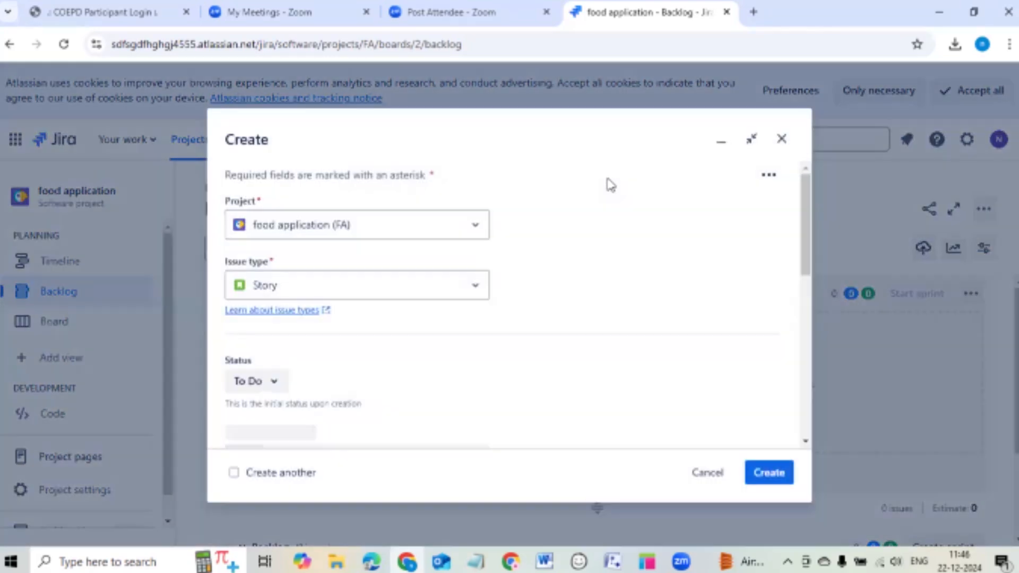
click(782, 139)
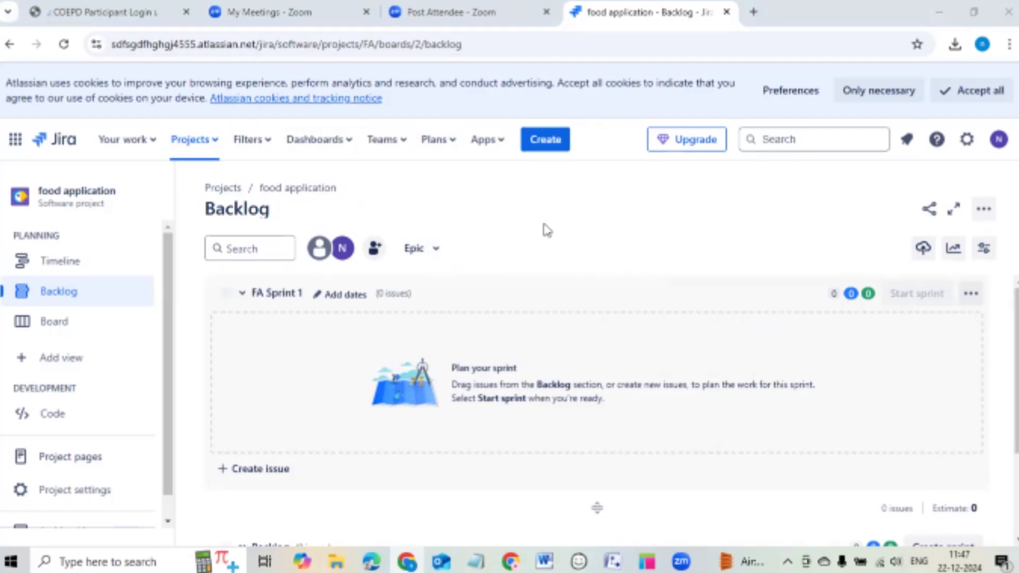
click(77, 293)
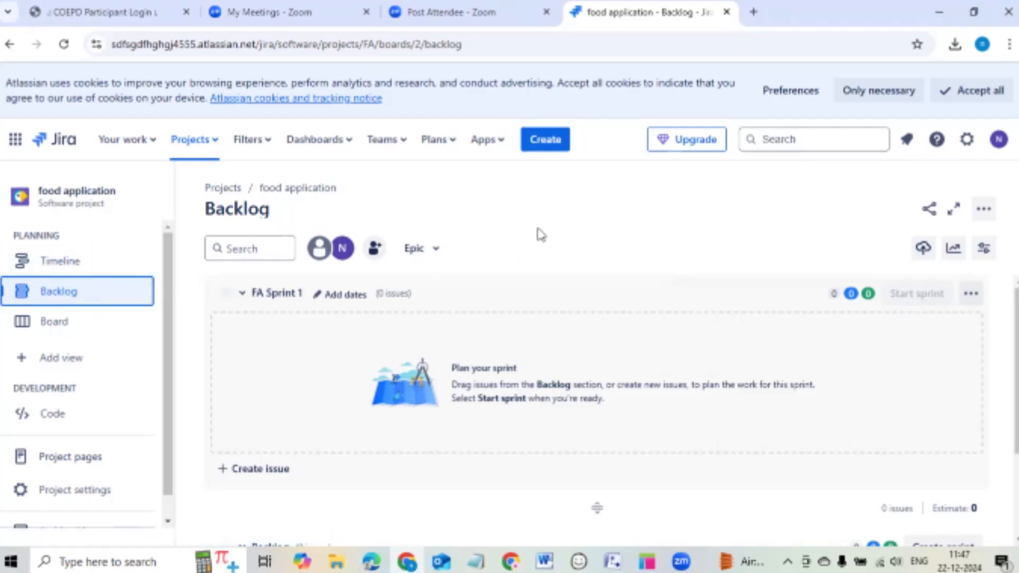
scroll(537, 268, down, 1)
scroll(526, 442, down, 3)
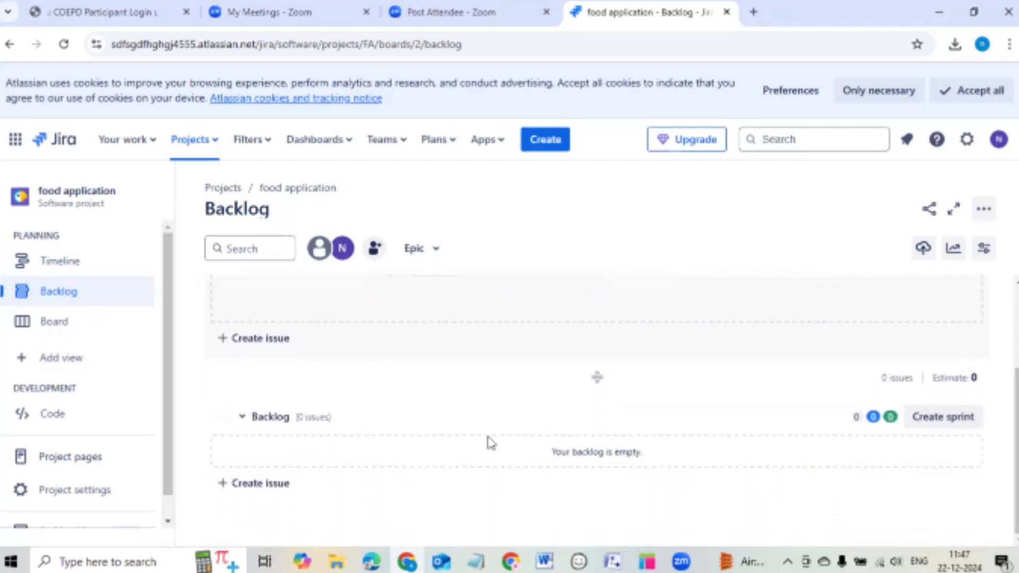
scroll(473, 421, up, 3)
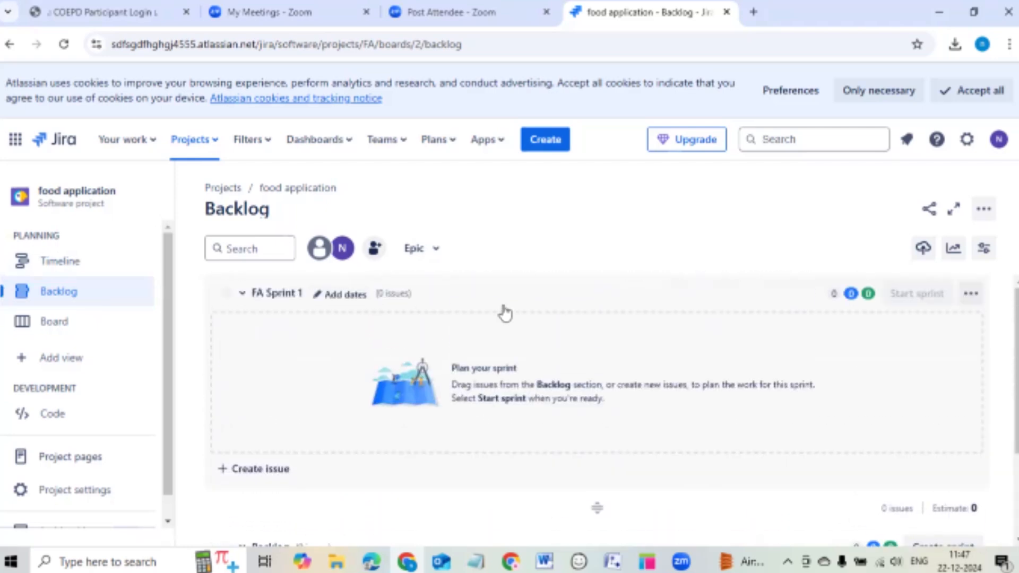
scroll(506, 312, down, 3)
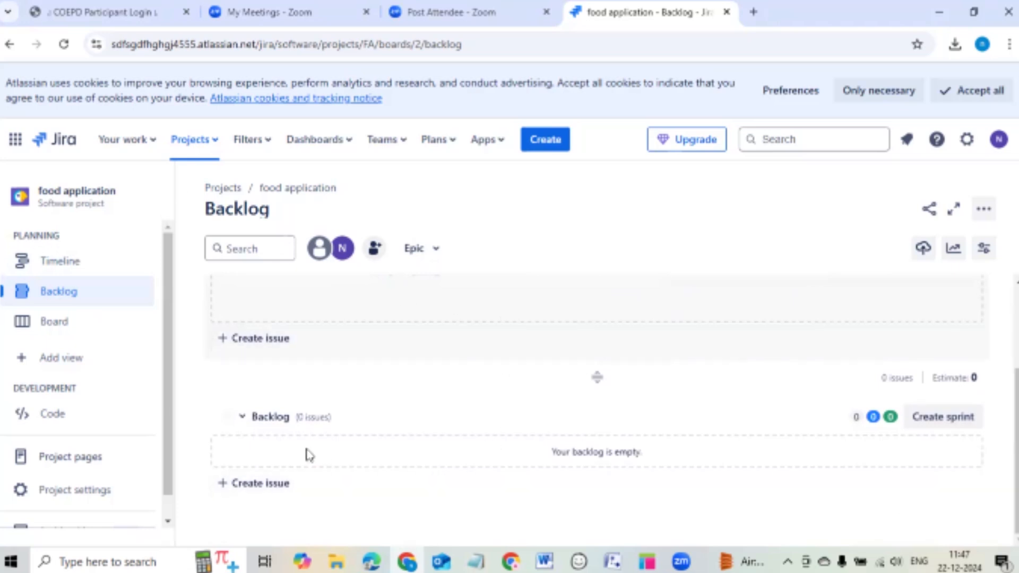
Add backlog issue 'as a user i want to register so that i can able to login'.
click(262, 483)
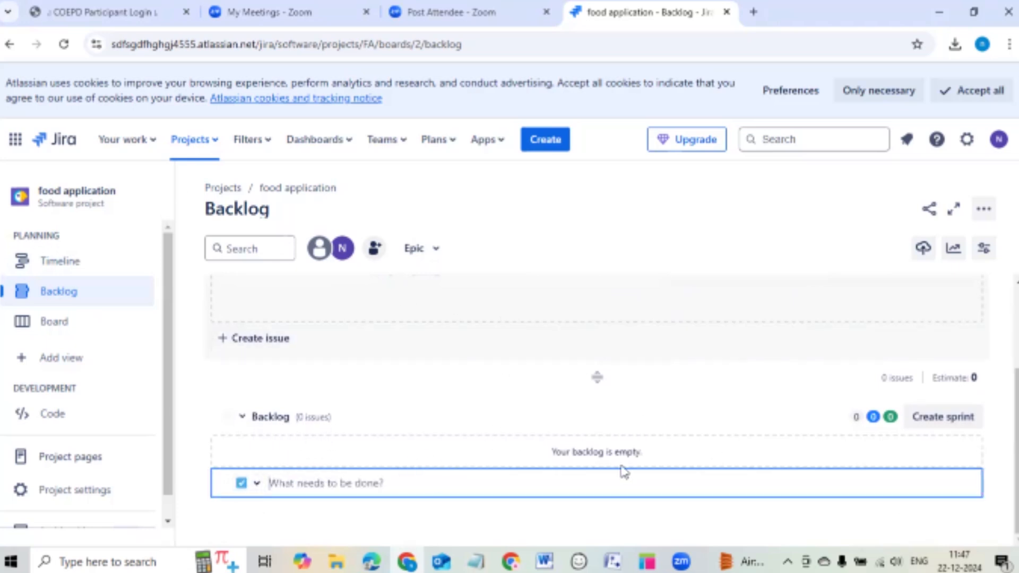
scroll(433, 296, up, 3)
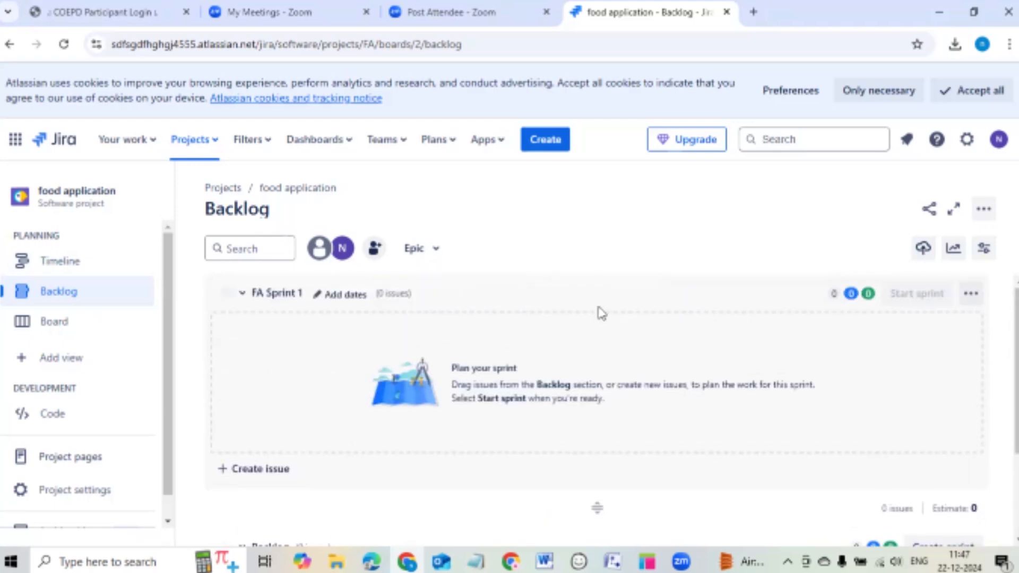
scroll(602, 309, down, 3)
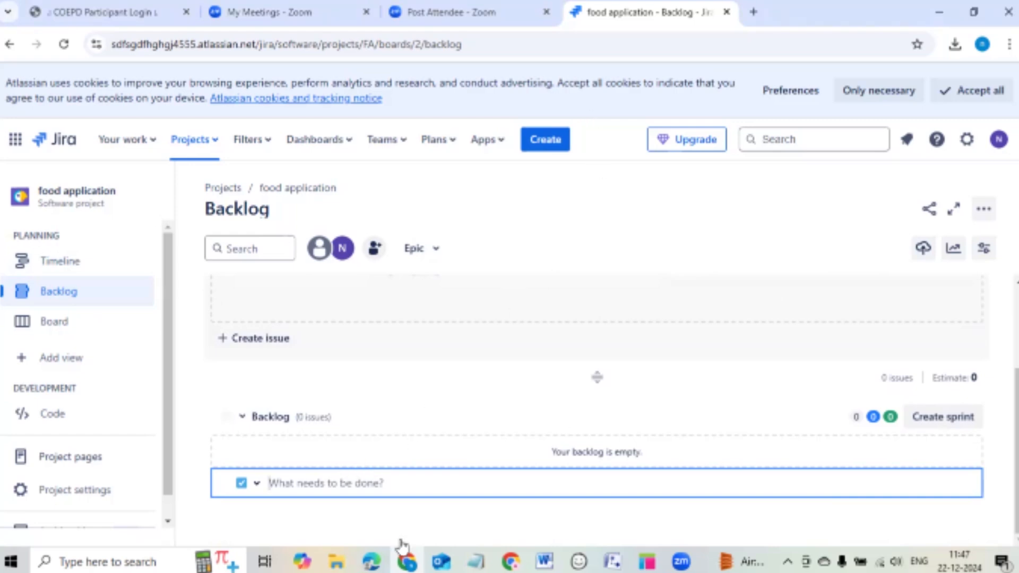
click(389, 480)
text(as )
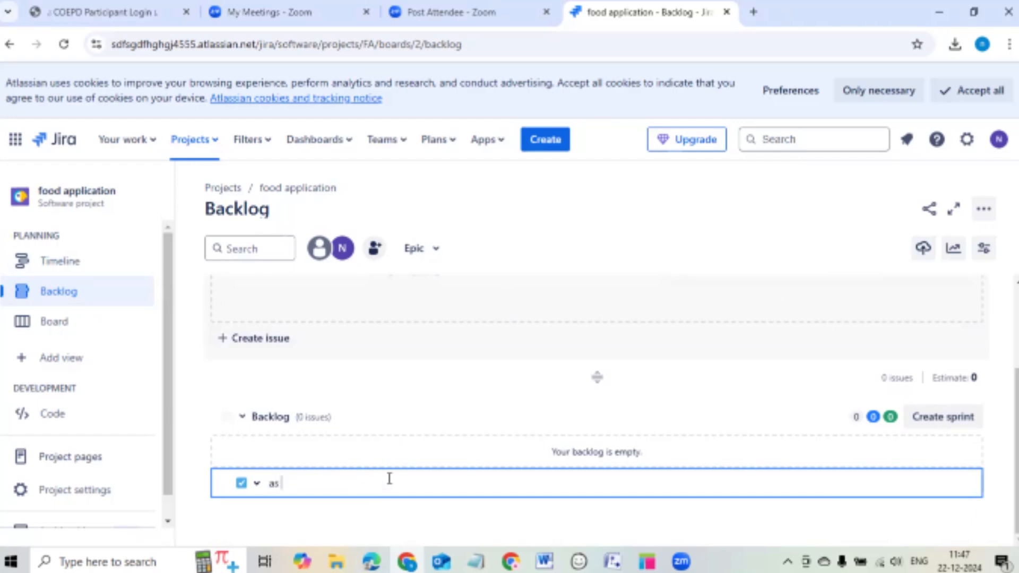
text(a user i want )
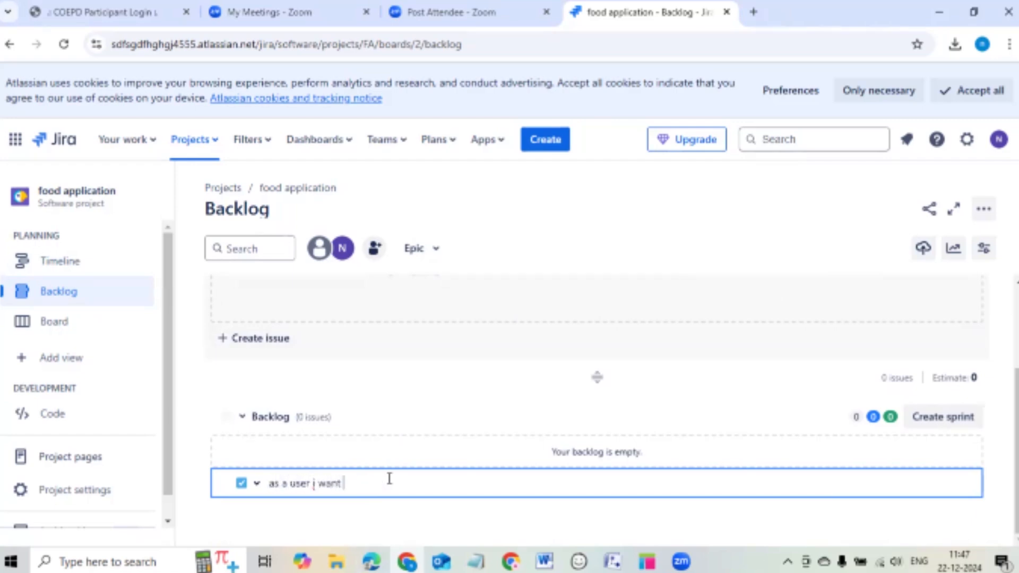
text(to ref)
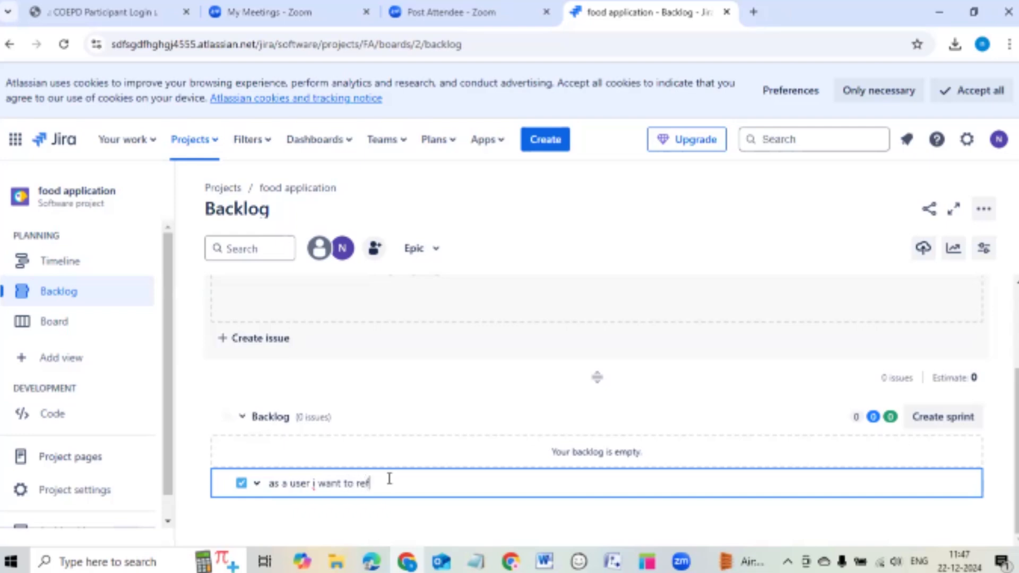
key(BackSpace)
text(gister so that i can able to)
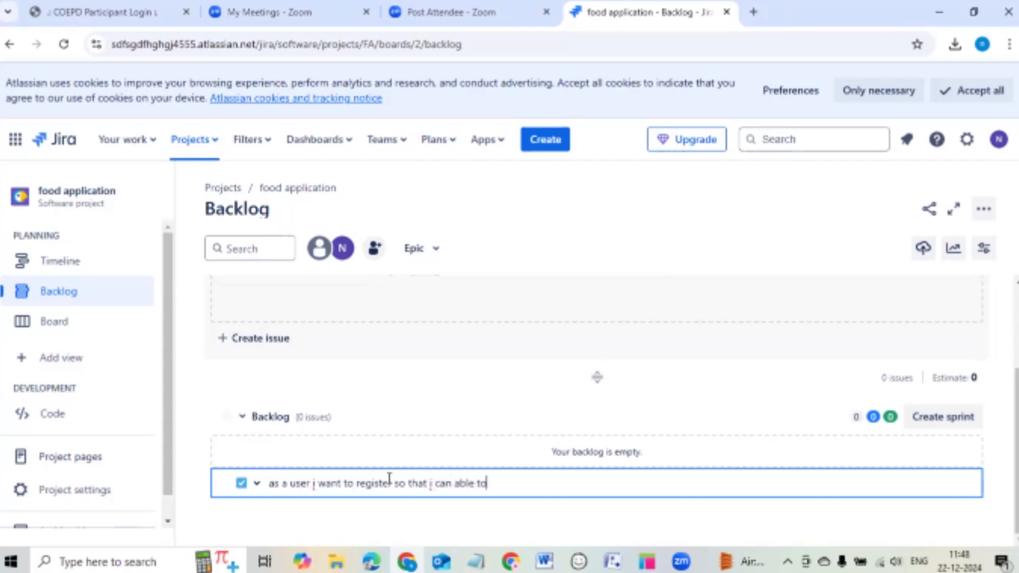
text( login)
key(Return)
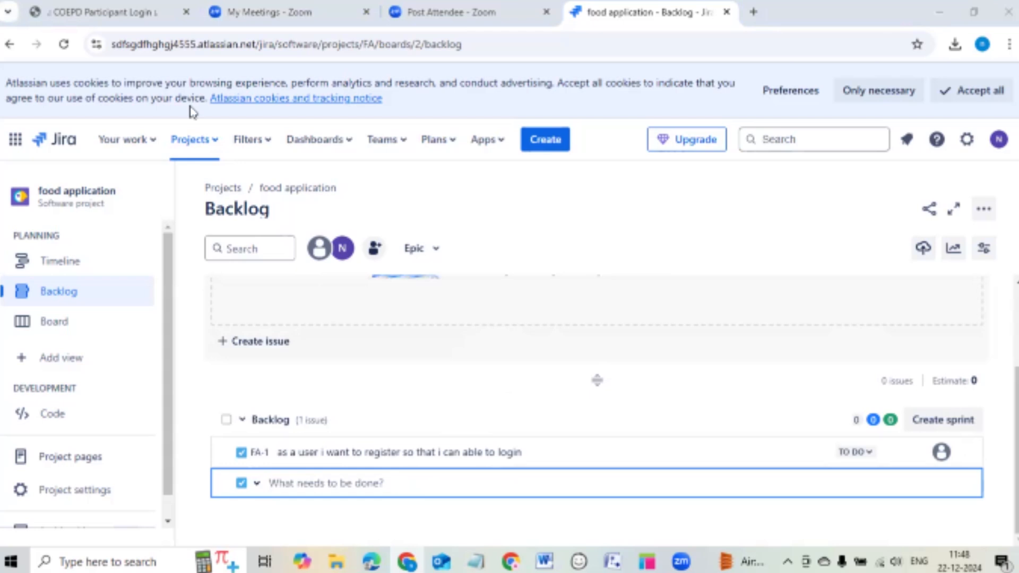
Open FA-1's detail panel, then bring up the backlog's Epic options.
click(552, 455)
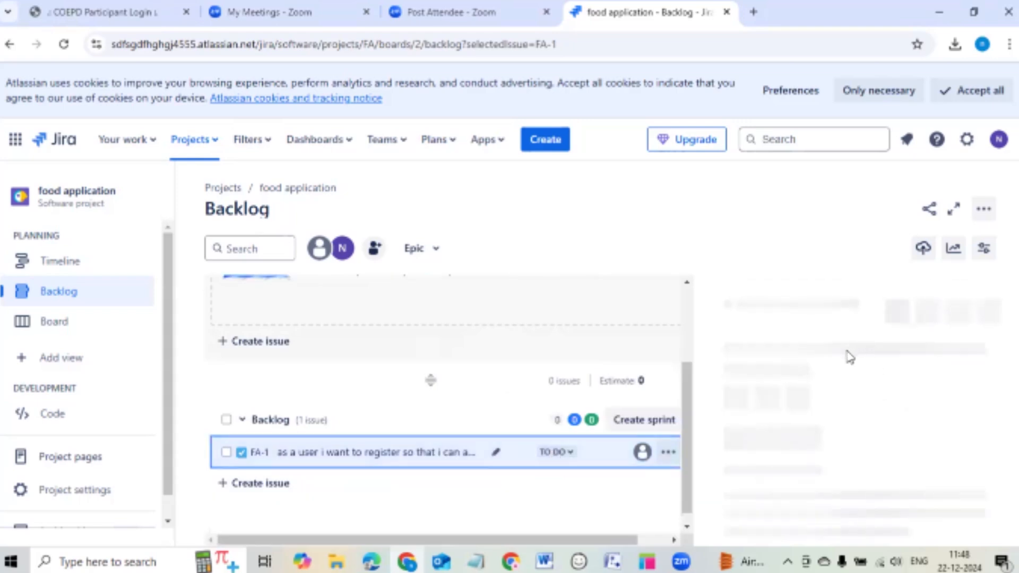
key(Tab)
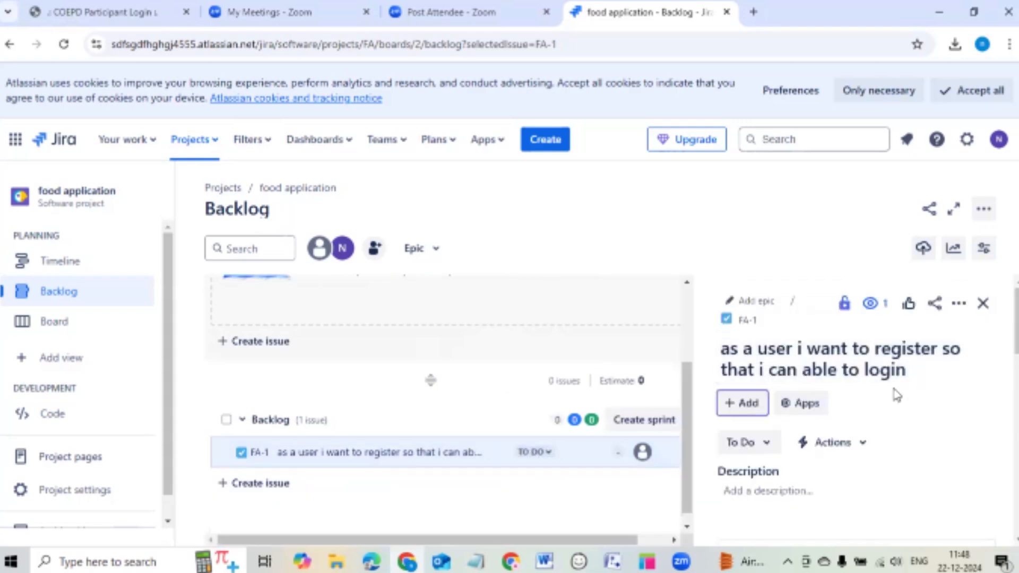
scroll(897, 393, down, 1)
scroll(903, 387, up, 1)
click(421, 249)
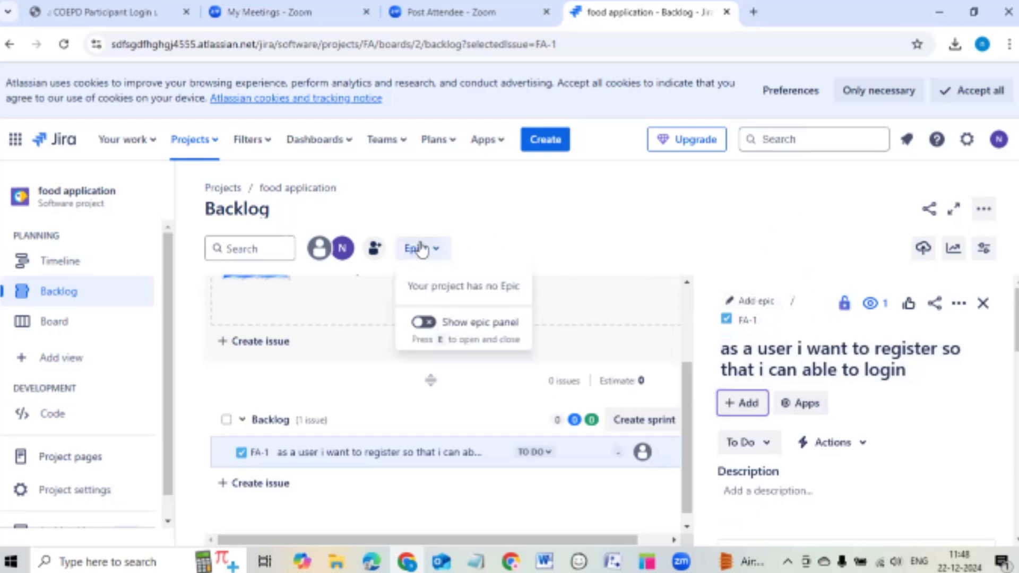
Show the epic panel, create epics 'register' and 'customer', and check FA-1's epic list.
click(424, 322)
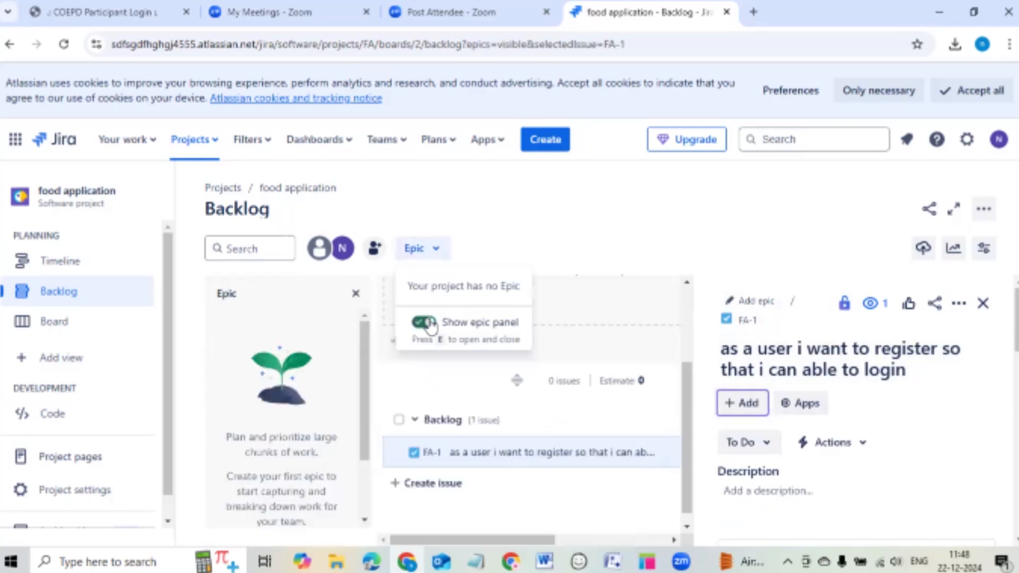
scroll(340, 353, down, 3)
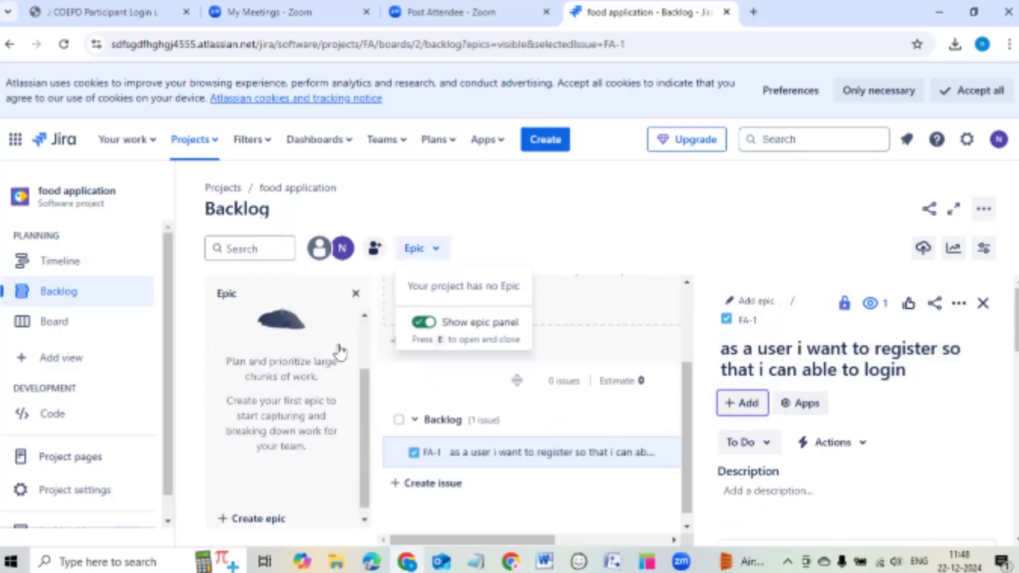
click(265, 510)
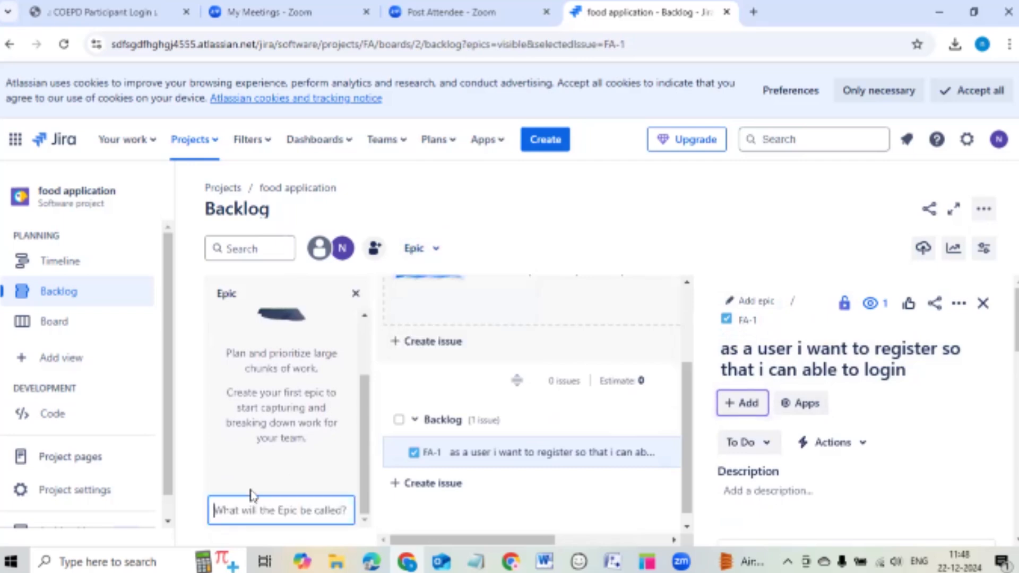
text(reg)
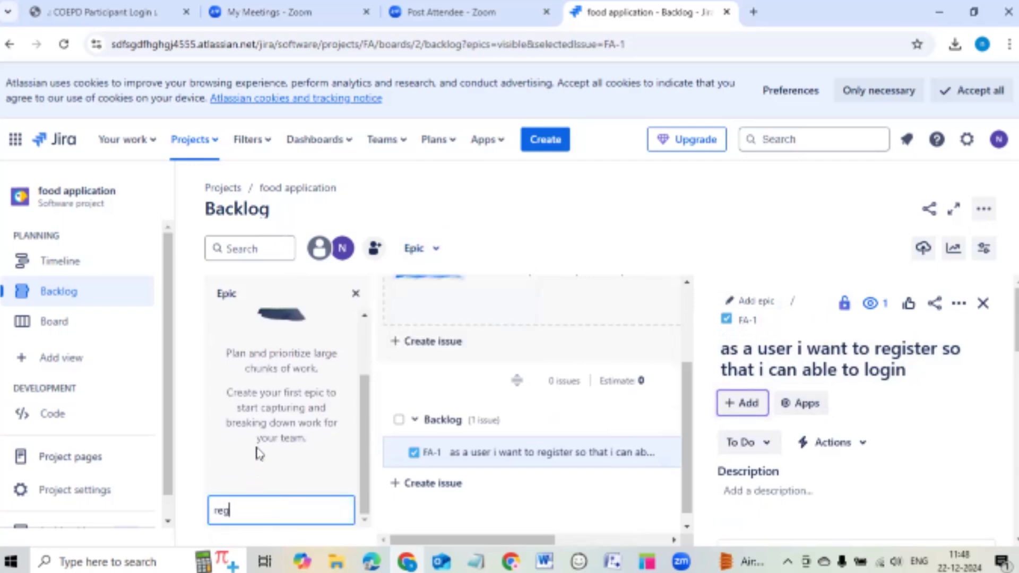
text(ister)
key(Return)
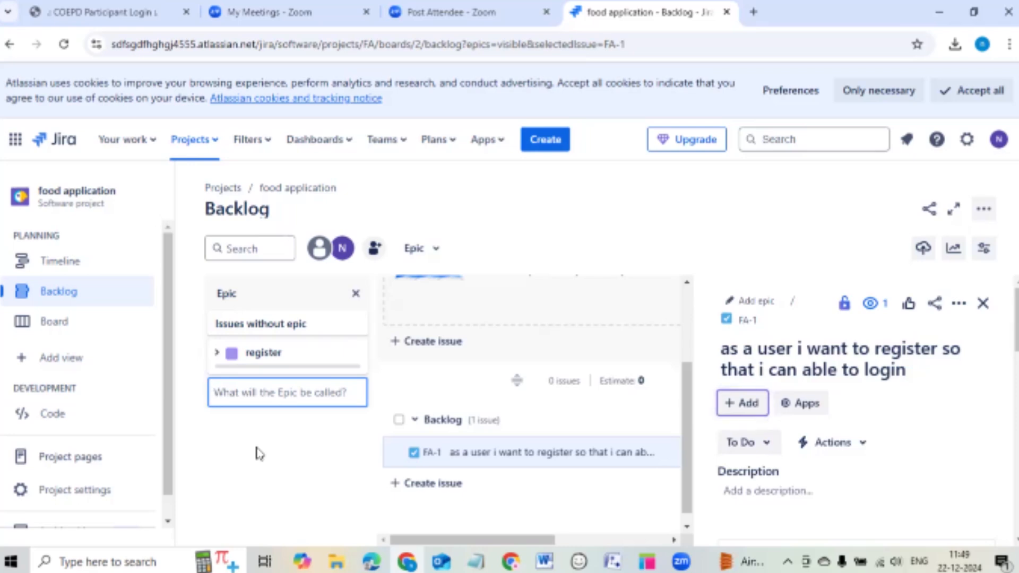
text(cus)
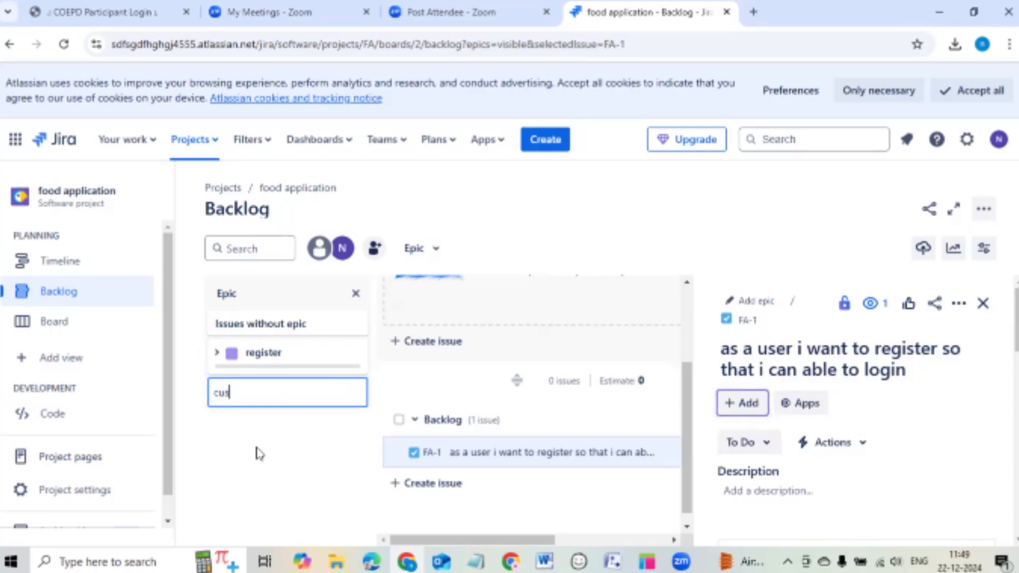
text(tomer)
key(Return)
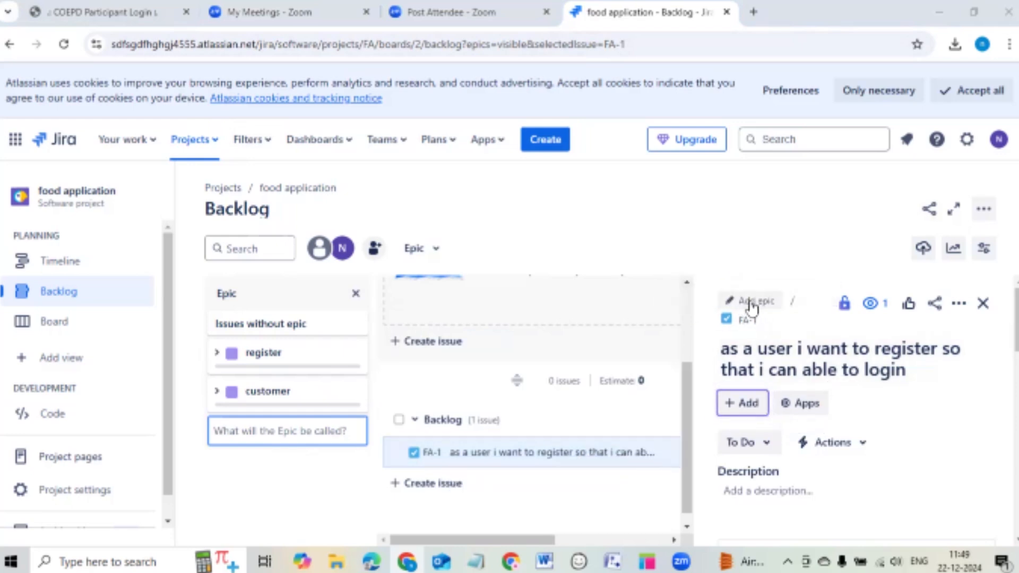
click(751, 304)
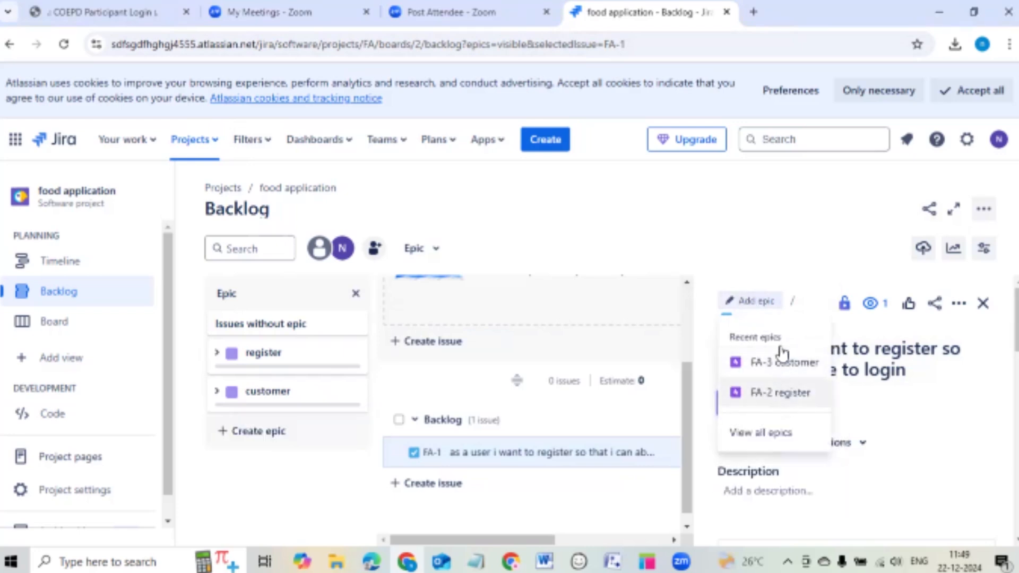
click(791, 245)
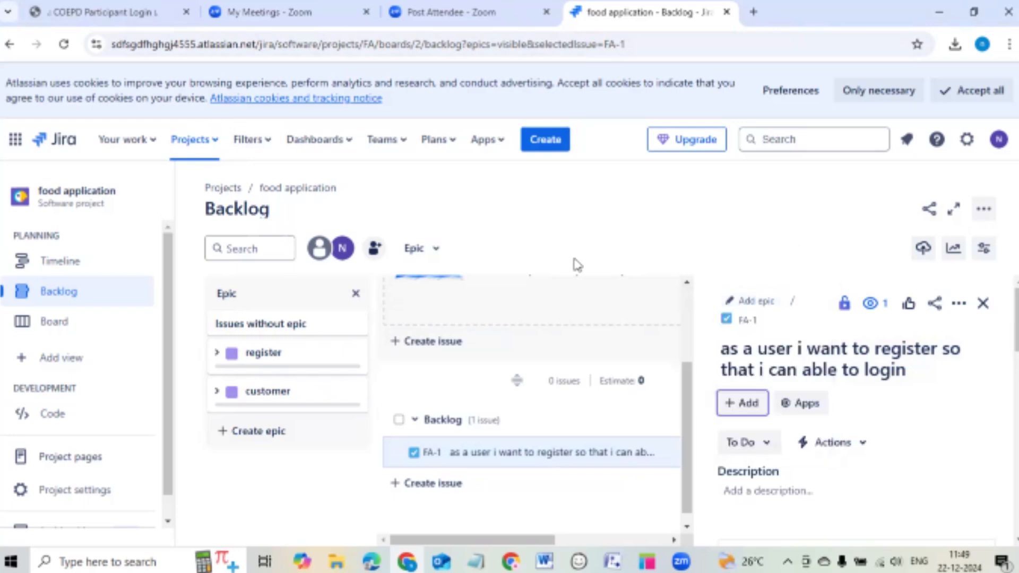
Close the epic panel and begin FA-1's description with a line saying the customer can log in.
click(355, 294)
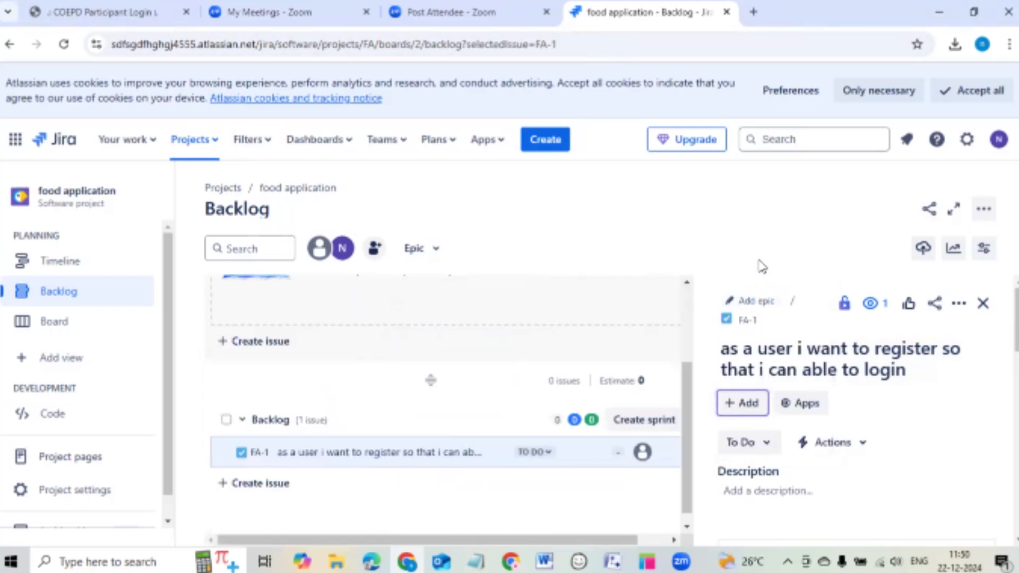
scroll(801, 361, down, 2)
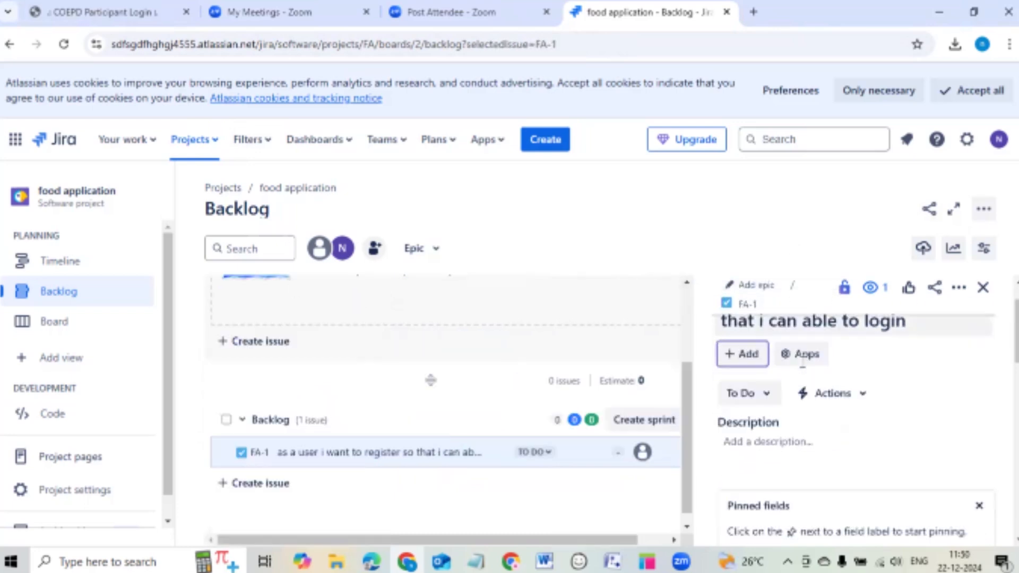
scroll(819, 375, up, 2)
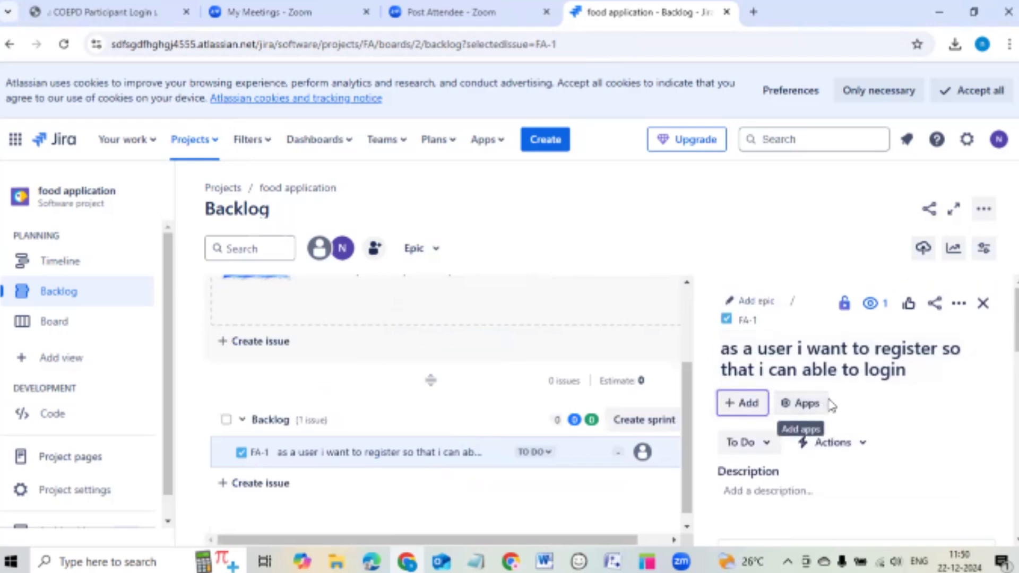
scroll(830, 405, down, 1)
click(795, 417)
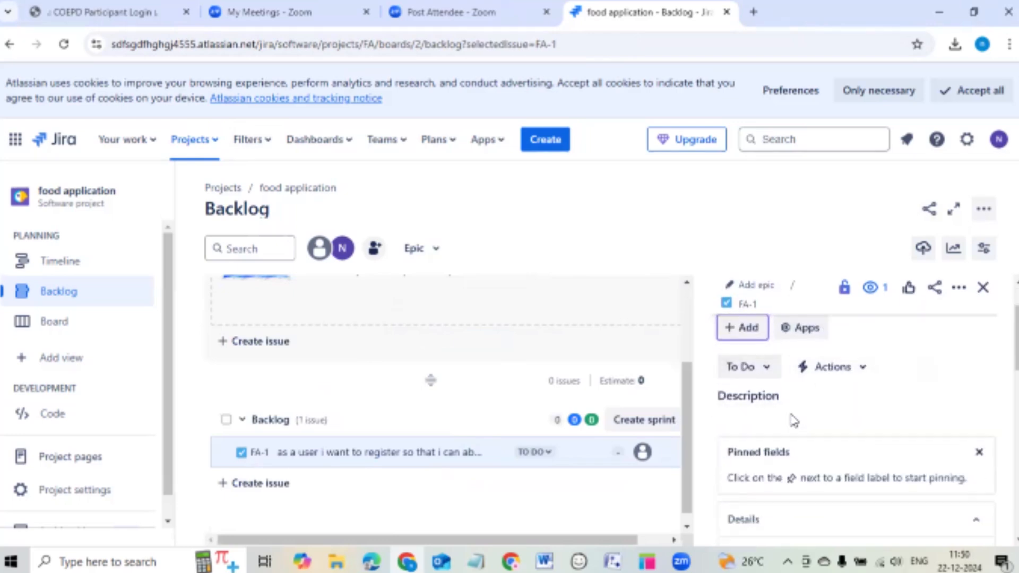
scroll(838, 428, up, 4)
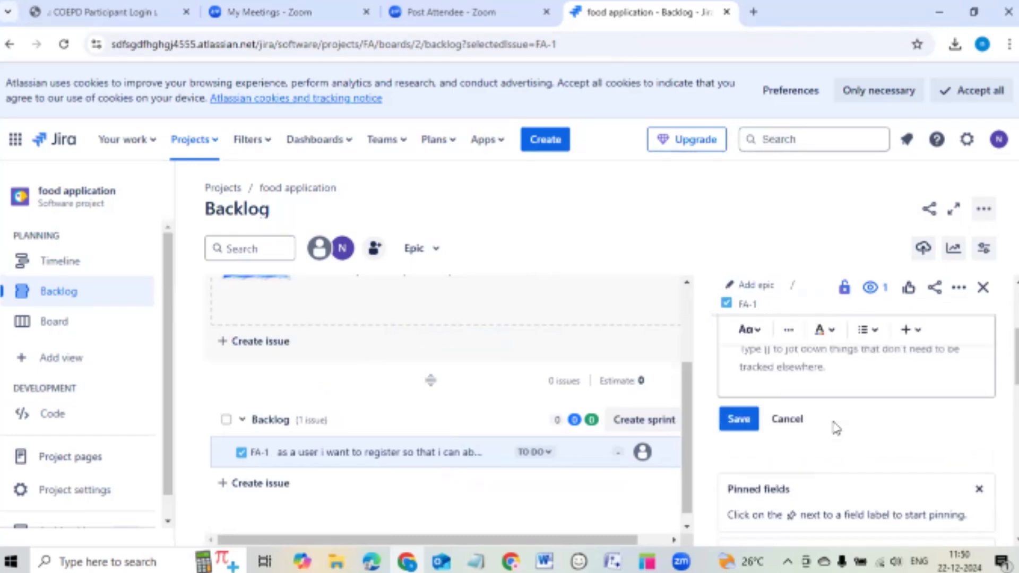
scroll(777, 427, down, 1)
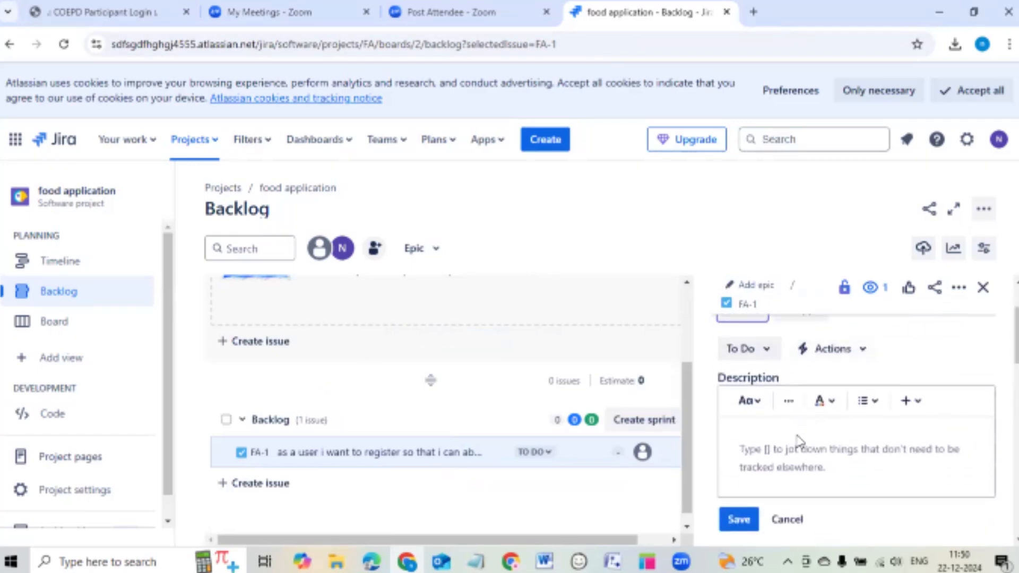
scroll(754, 446, down, 4)
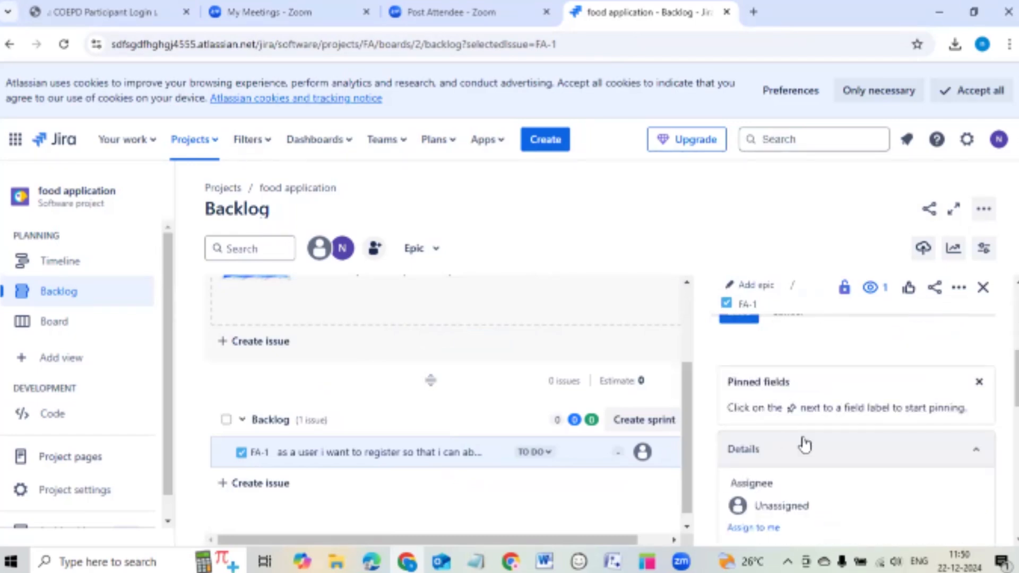
scroll(758, 437, up, 2)
scroll(780, 446, up, 1)
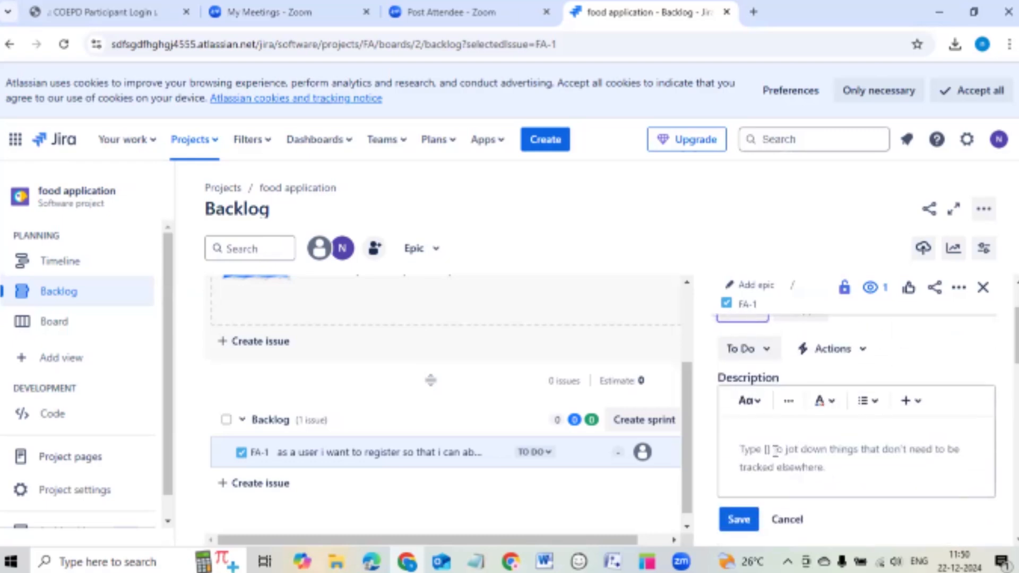
text(cus)
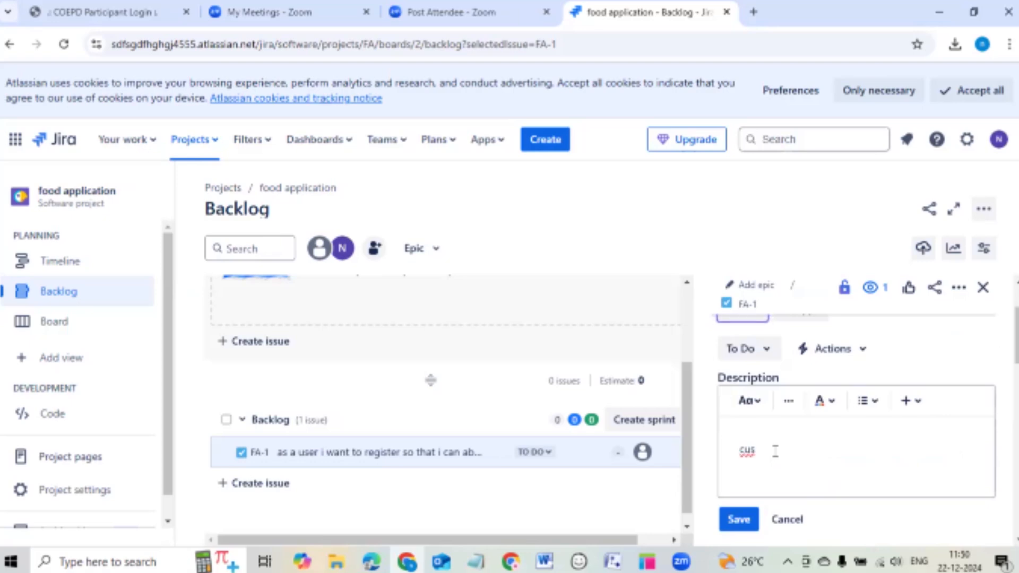
text(tomer can an)
key(BackSpace)
text(b)
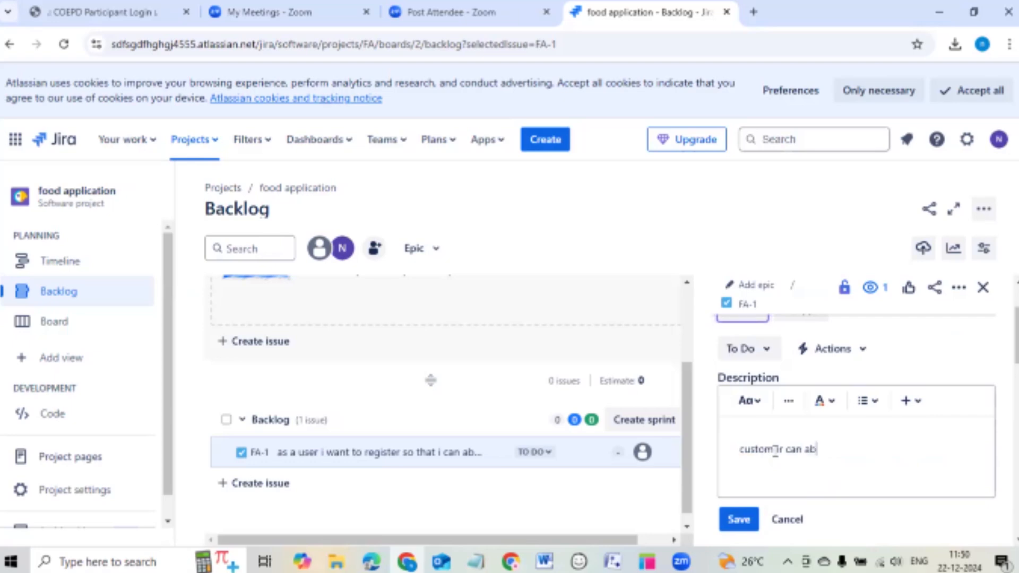
text(le to)
text(gin in to web)
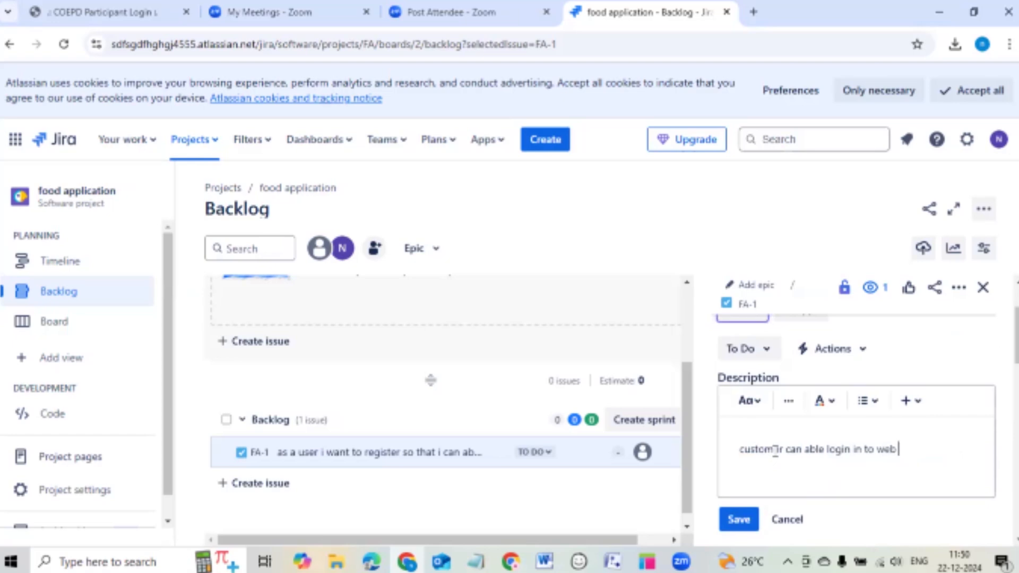
text( site)
key(Return)
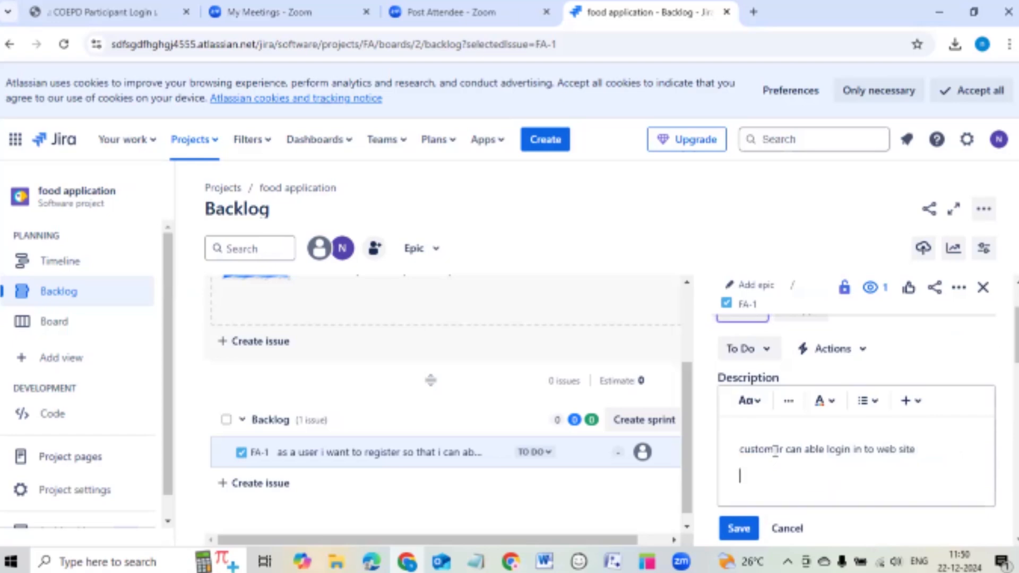
Add description lines for clicking the register button and entering details like name and number.
text(custeomer can a)
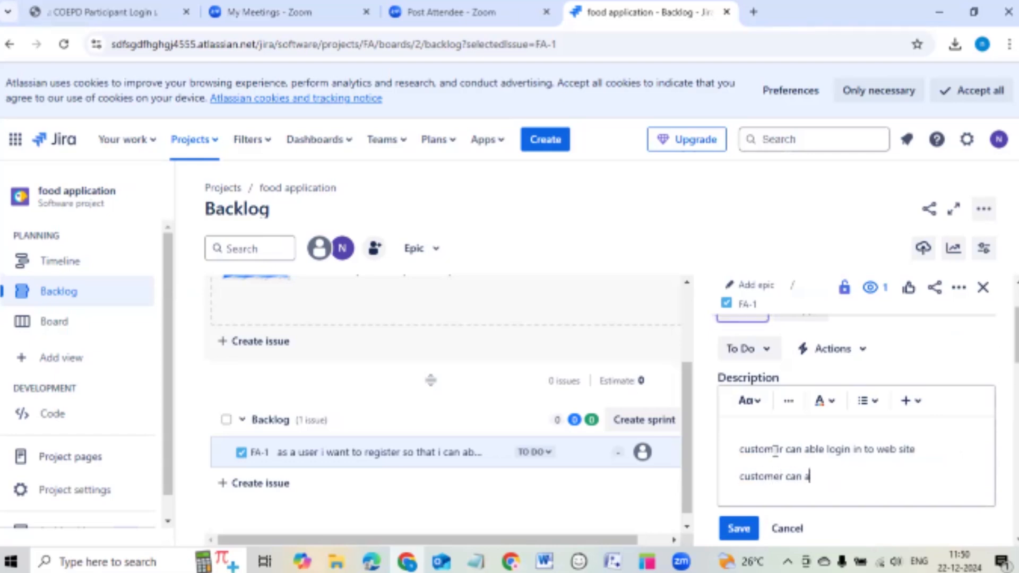
text(ble to clo click on )
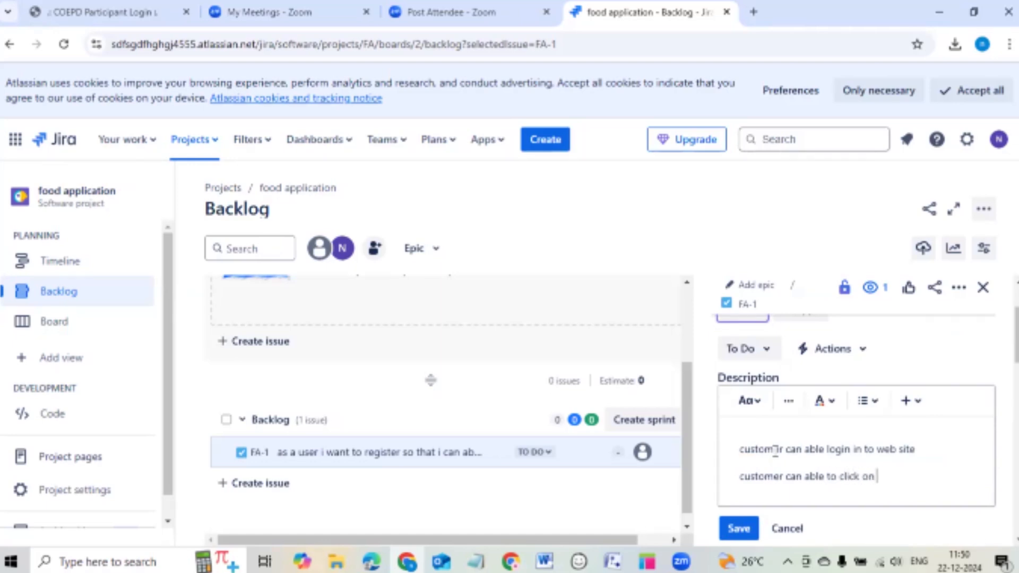
text(register button)
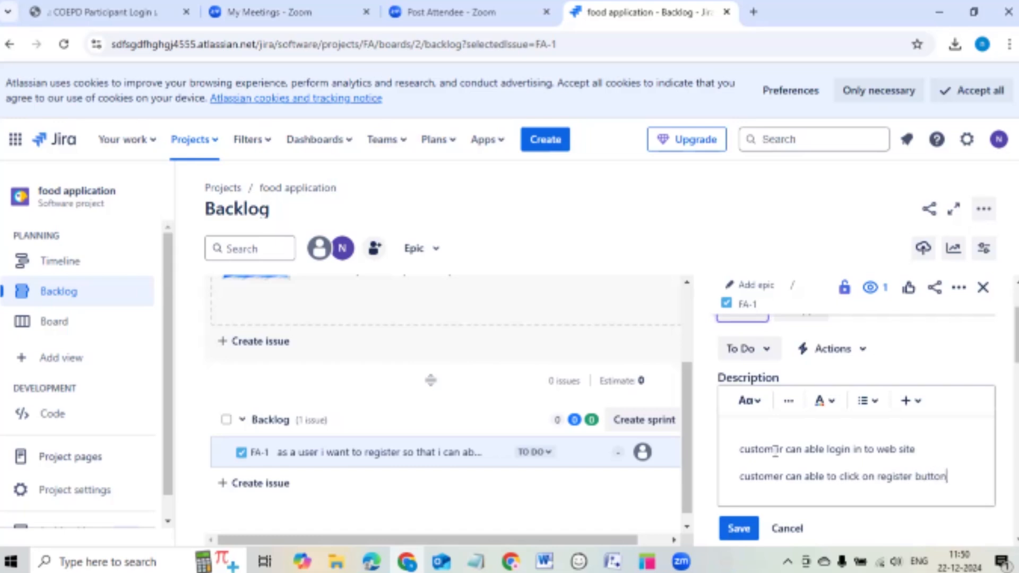
key(Return)
text(cust)
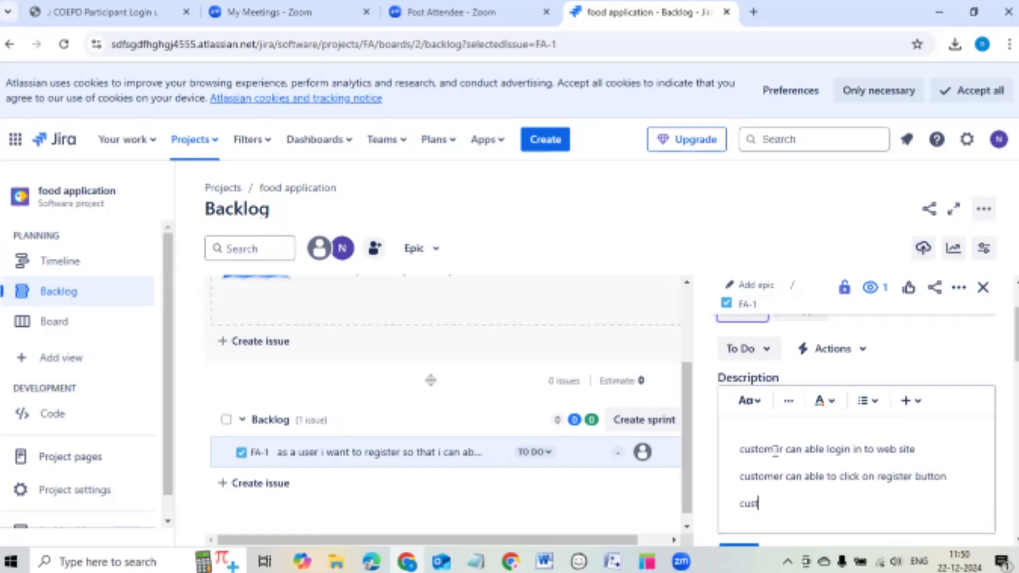
text(omer can an)
key(BackSpace)
text(ble )
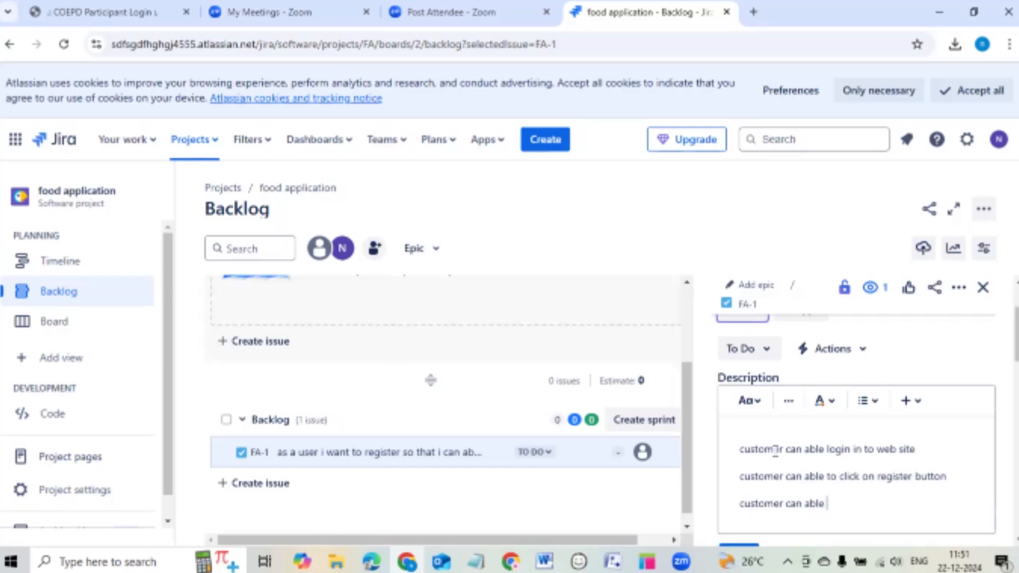
text(to en)
text(ter his de)
text(tails l)
text(li)
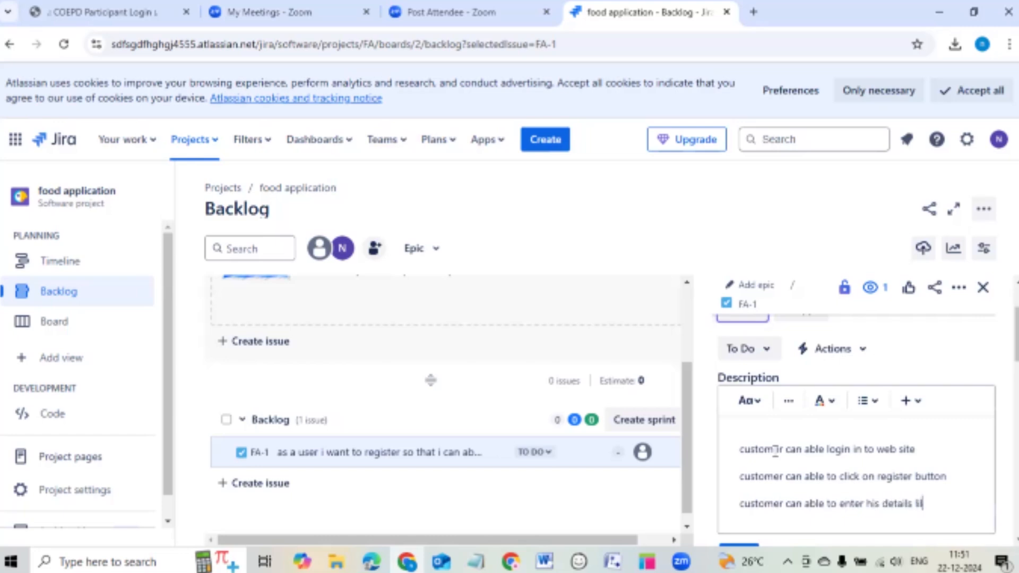
text(ke name, numbe)
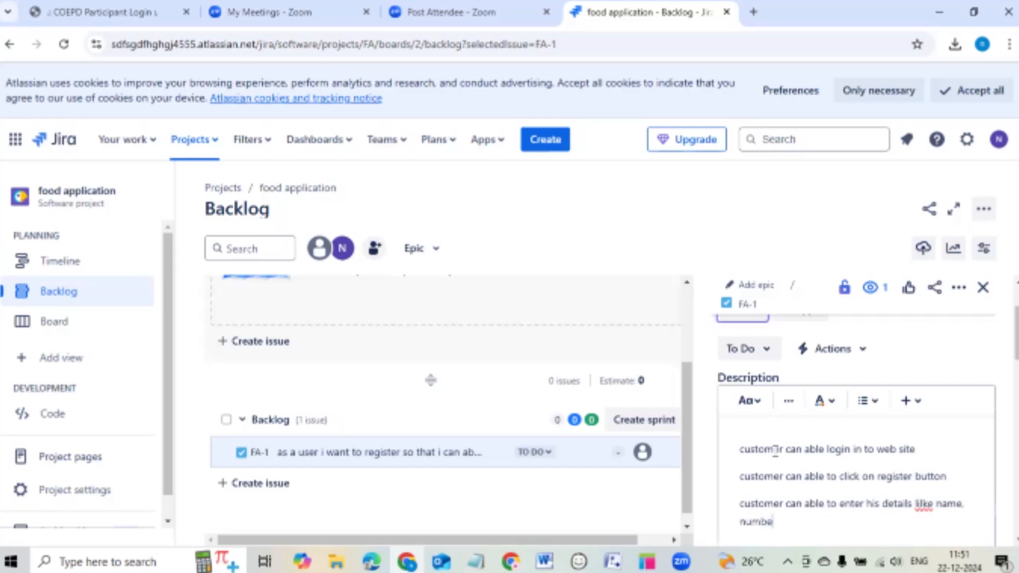
text(r ect.)
key(Return)
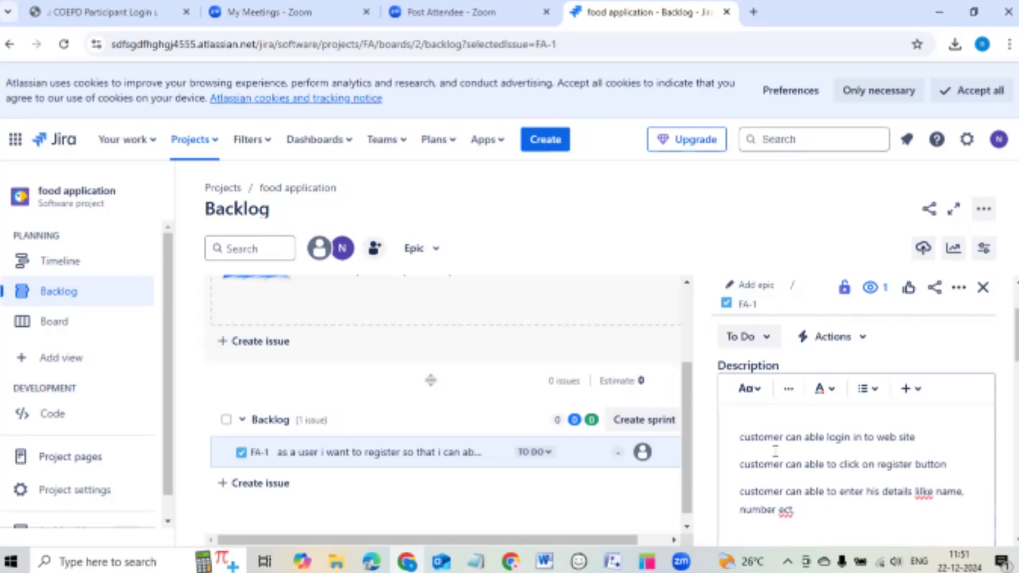
Start a fourth line stating the entered name must be alphanumeric.
click(931, 492)
click(885, 526)
text(if cus)
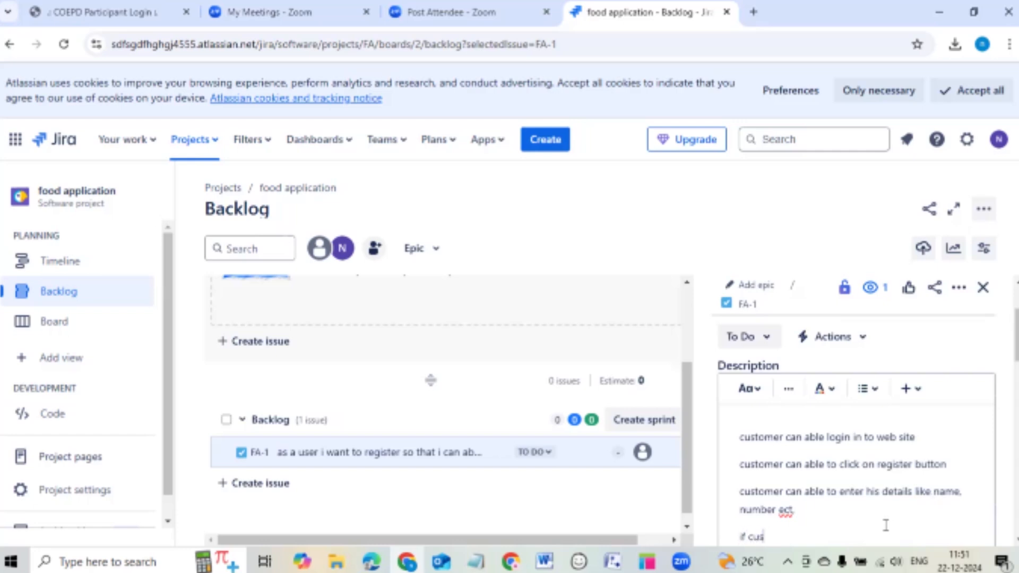
text(tomer e)
text(nter name nam)
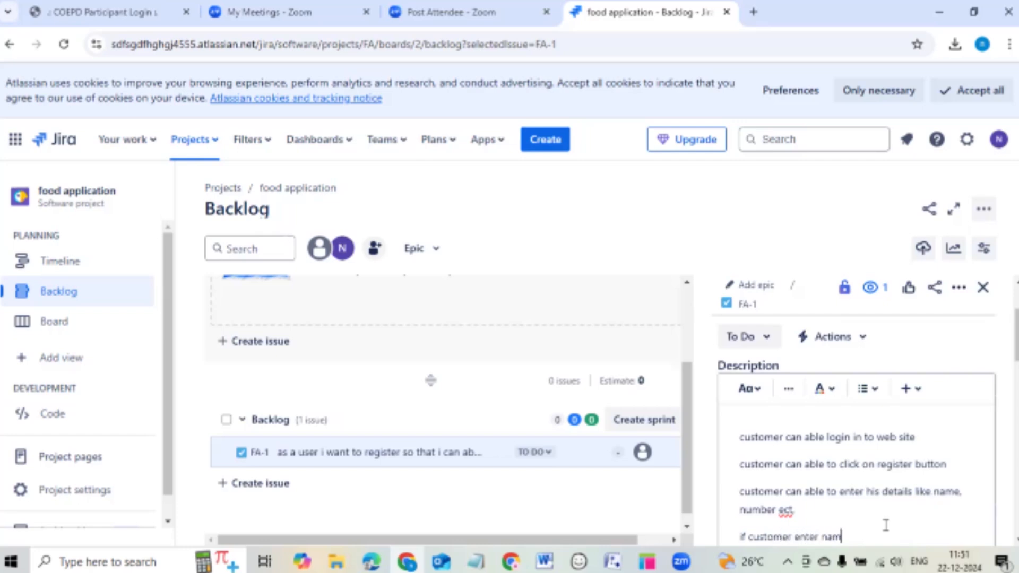
text(e m)
key(BackSpace)
key(BackSpace)
key(BackSpace)
key(BackSpace)
key(BackSpace)
key(BackSpace)
key(BackSpace)
text(e enter name must be alpha)
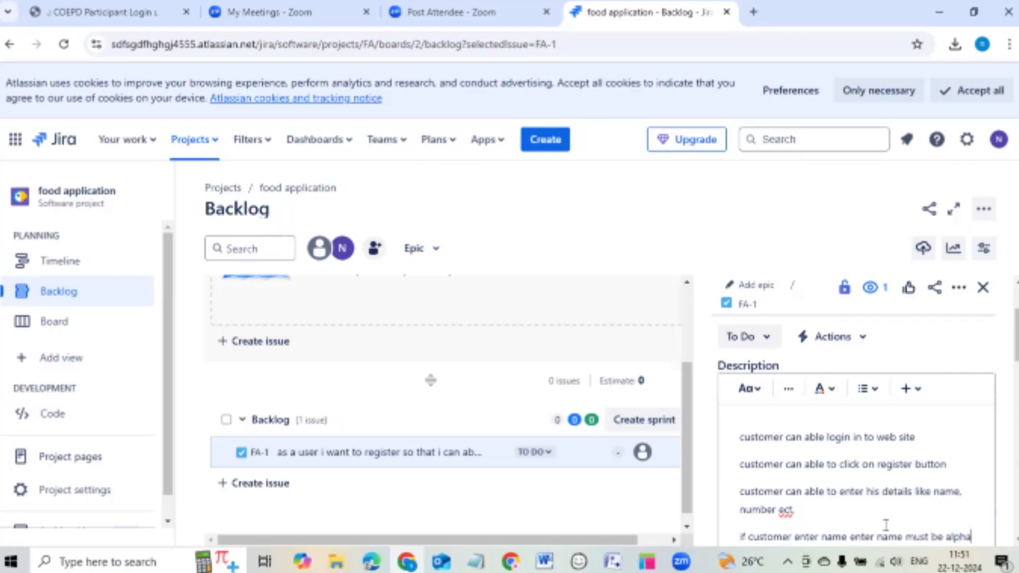
text( numeric.)
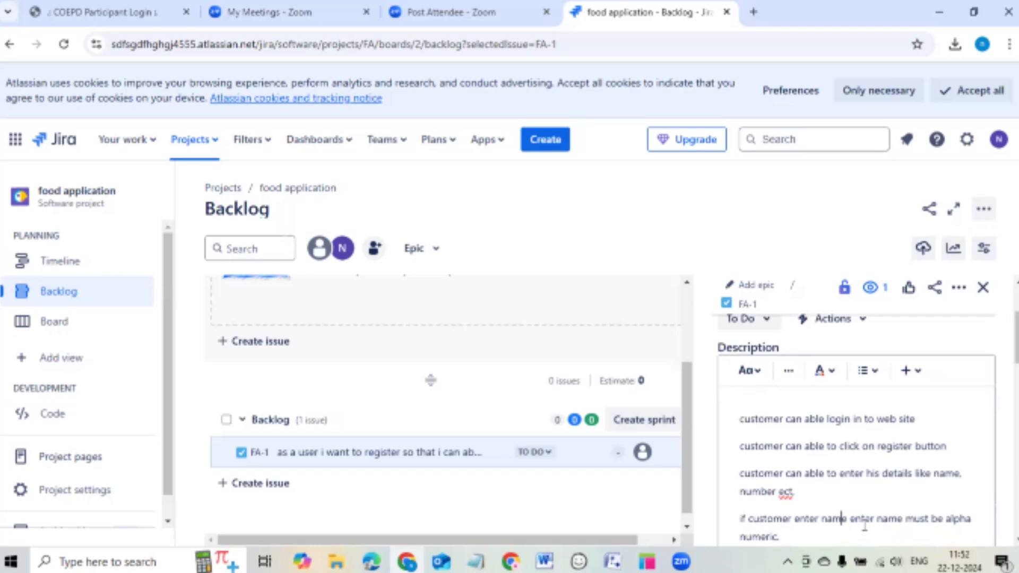
key(Delete)
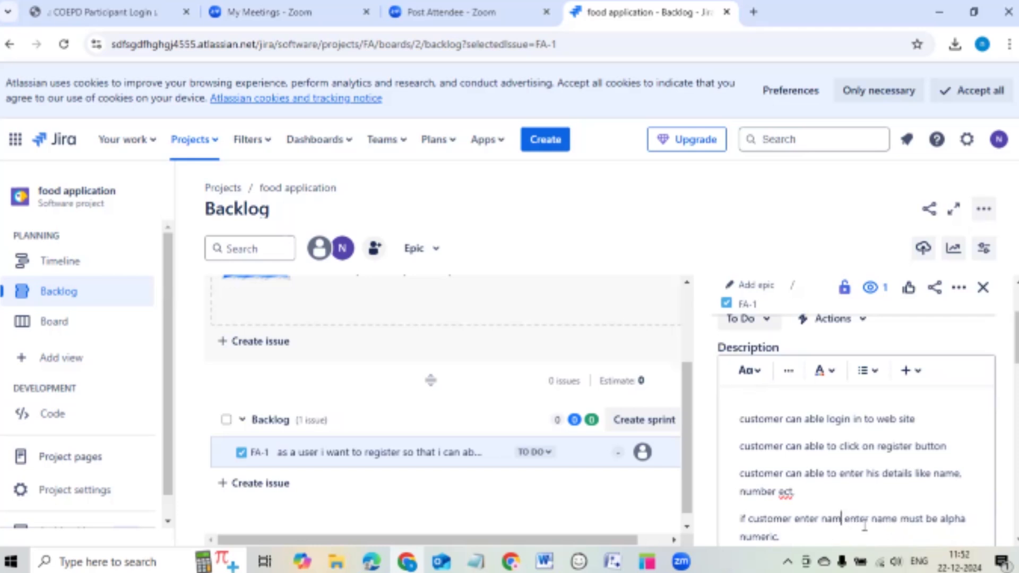
Reword the last description line so the entered password must be alphanumeric.
key(BackSpace)
key(BackSpace)
key(BackSpace)
text(pasword)
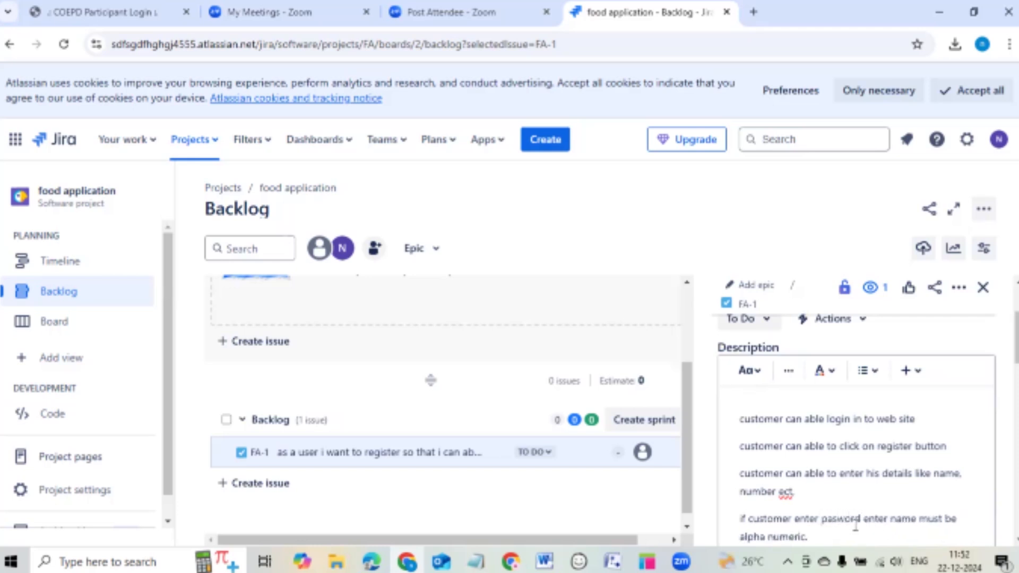
click(842, 524)
text(s)
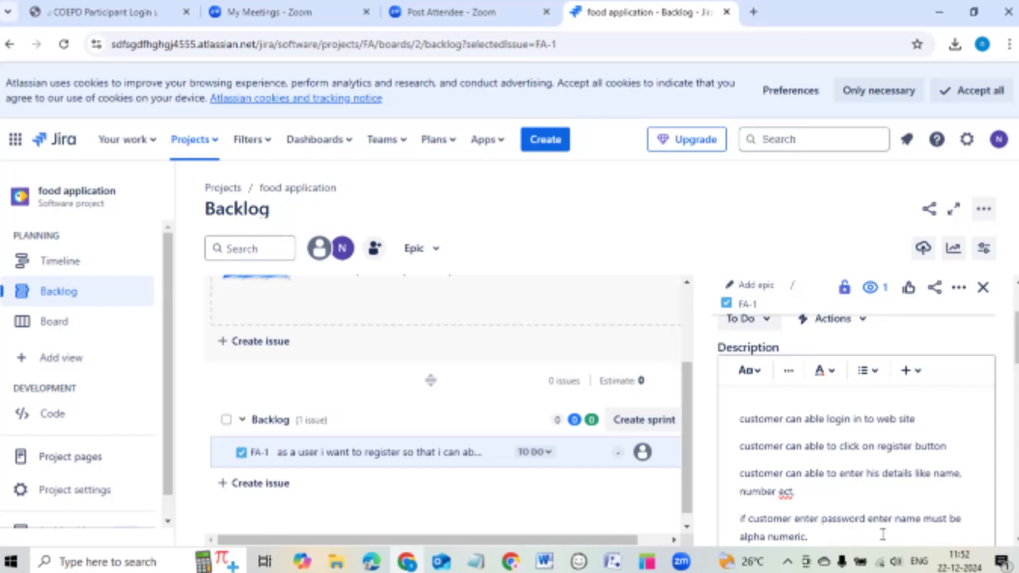
click(920, 519)
key(BackSpace)
key(BackSpace)
key(BackSpace)
key(BackSpace)
key(BackSpace)
key(BackSpace)
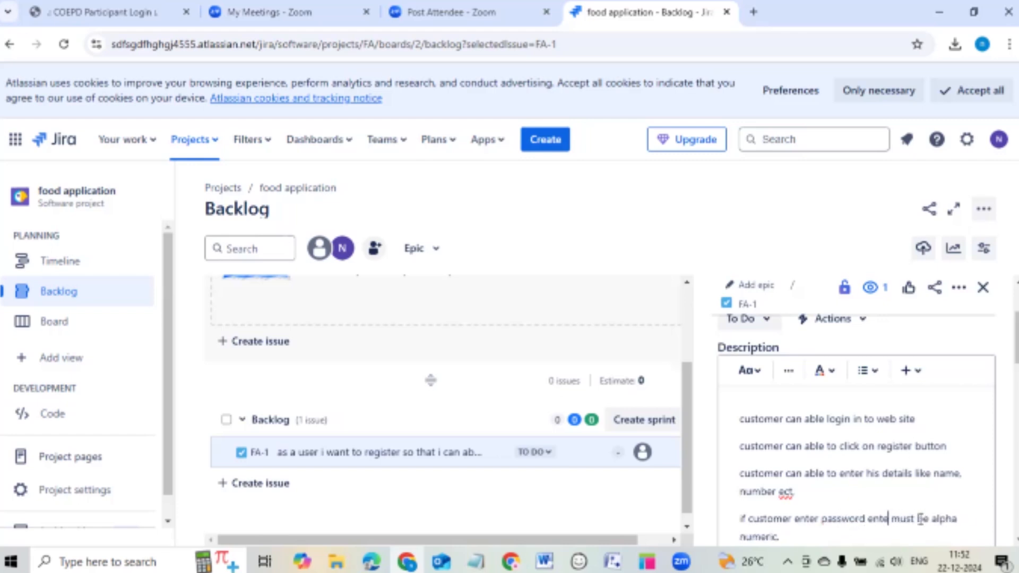
text(d pass)
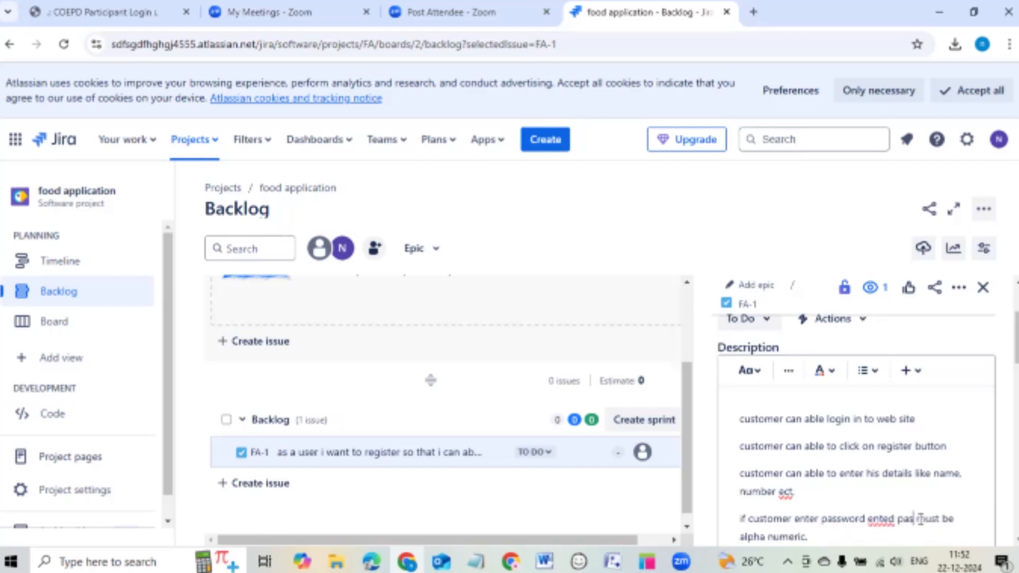
text(word)
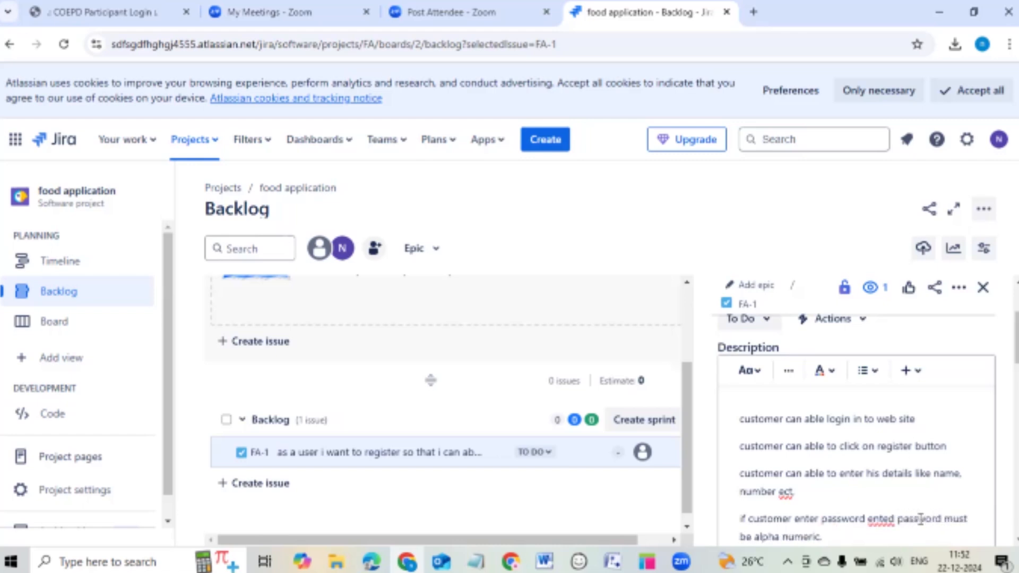
click(859, 535)
Append 'not repetitive, unique' to the line, fixing the misspellings with spell-check suggestions.
text(not re)
text(petatio)
text(e)
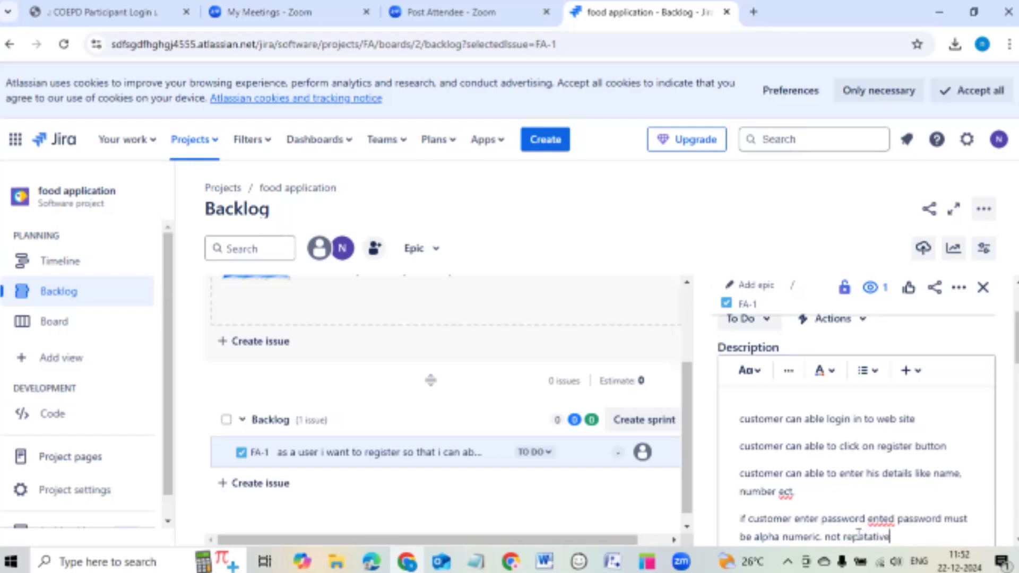
text(, uniqe)
right_click(863, 535)
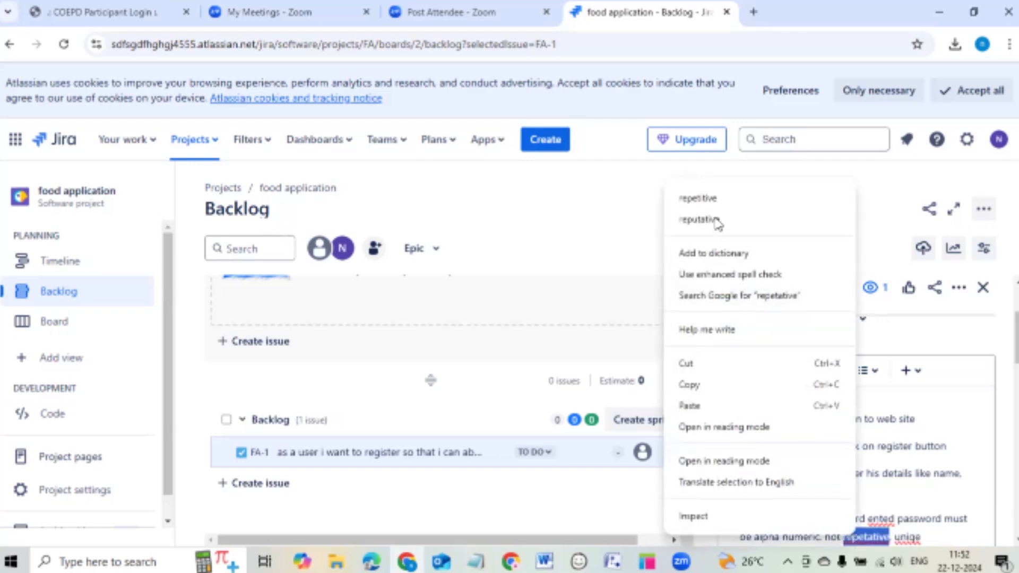
click(698, 199)
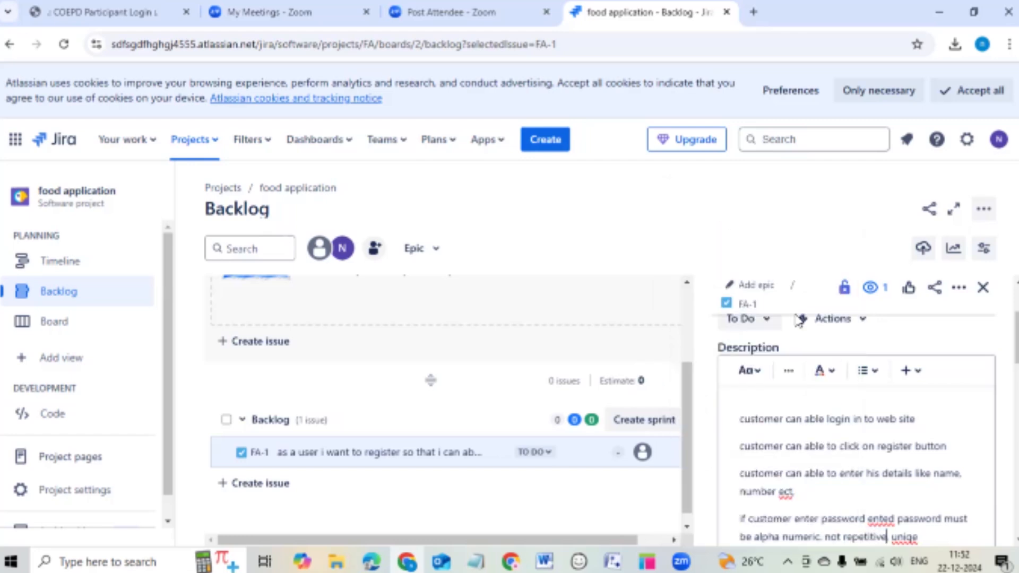
click(914, 538)
text(ue)
scroll(911, 478, down, 2)
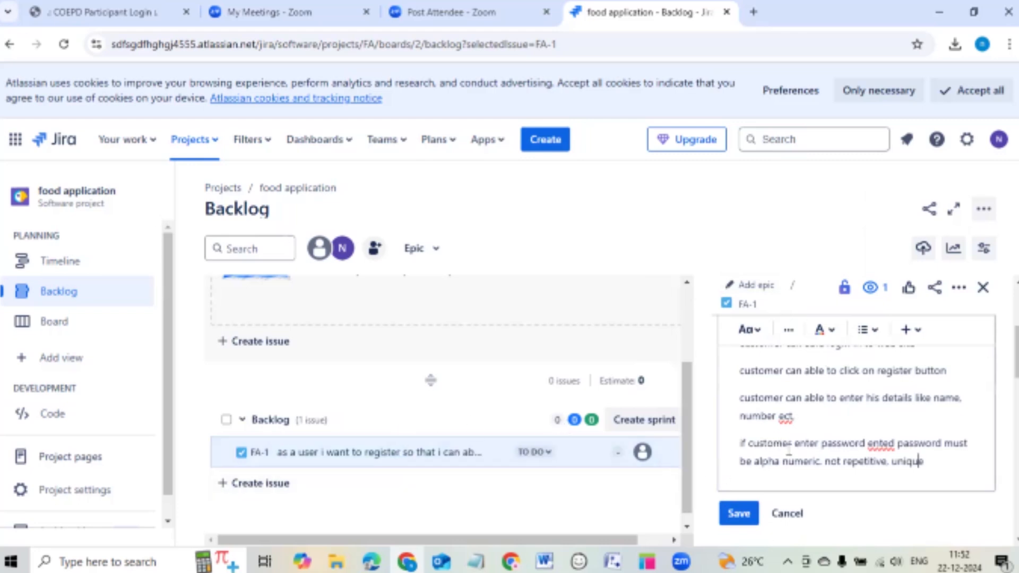
Save FA-1's four-point acceptance criteria description.
click(748, 515)
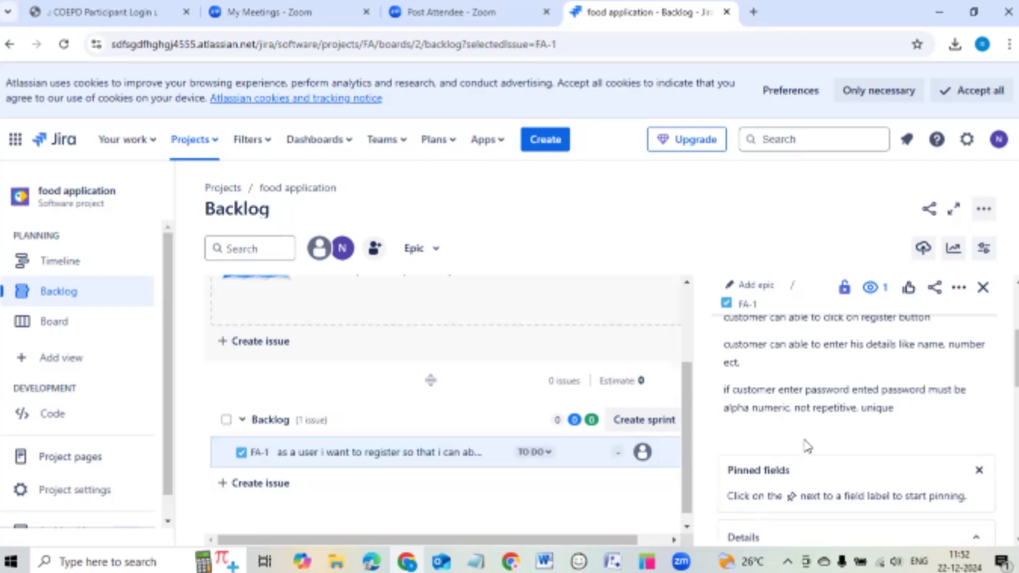
scroll(863, 422, up, 3)
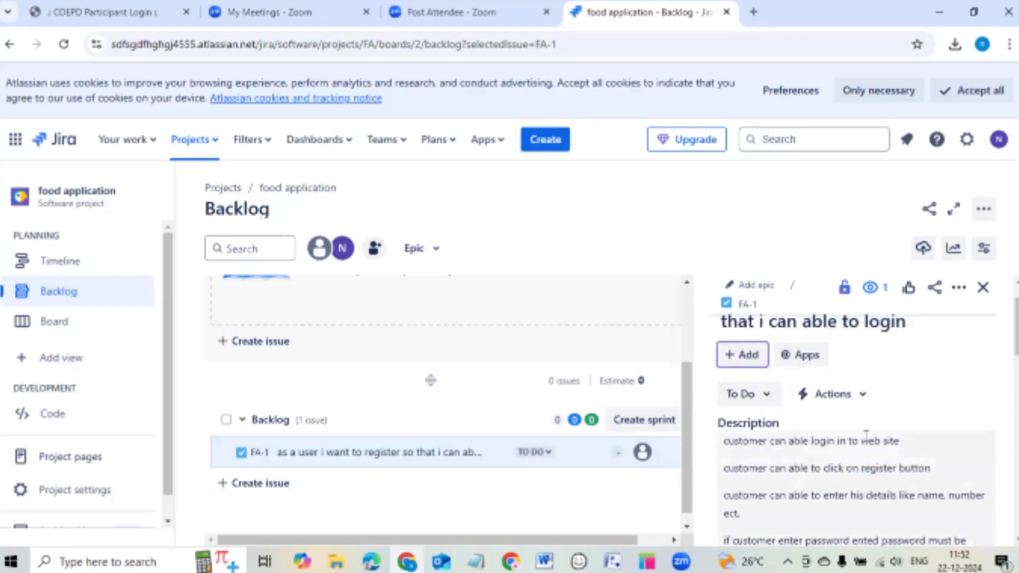
scroll(865, 436, down, 2)
scroll(855, 414, up, 3)
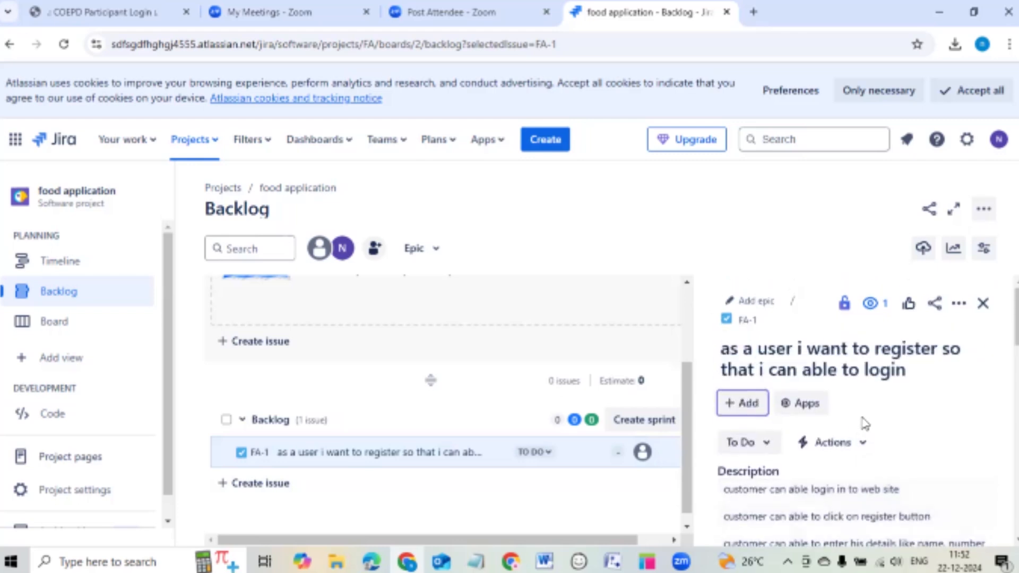
scroll(865, 423, down, 2)
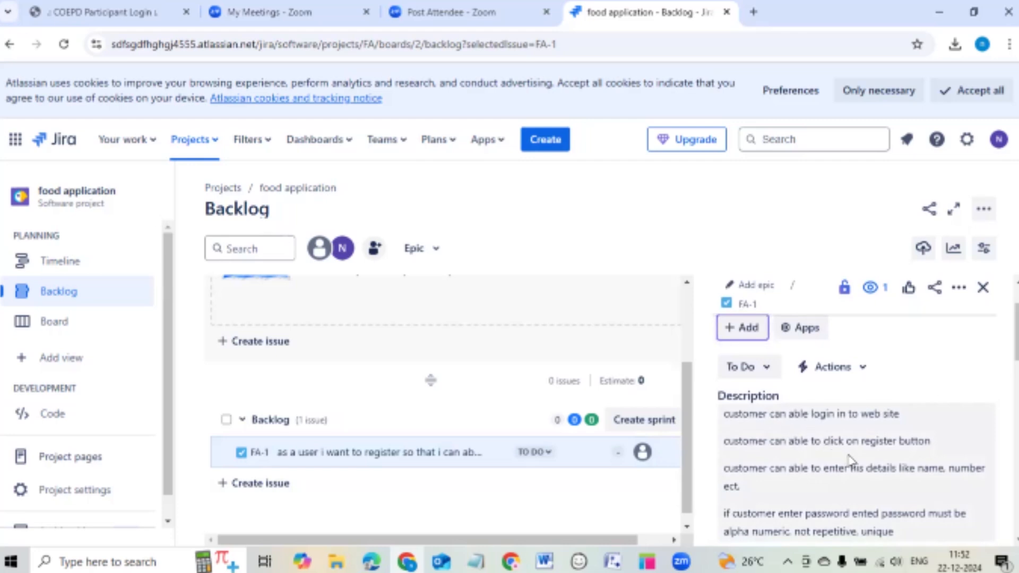
scroll(850, 460, down, 4)
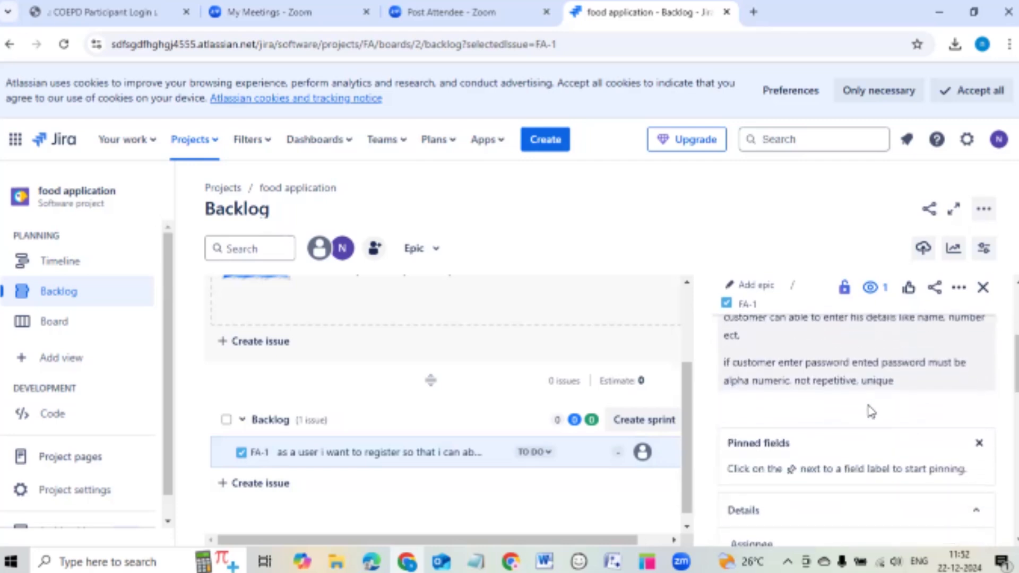
scroll(860, 405, down, 1)
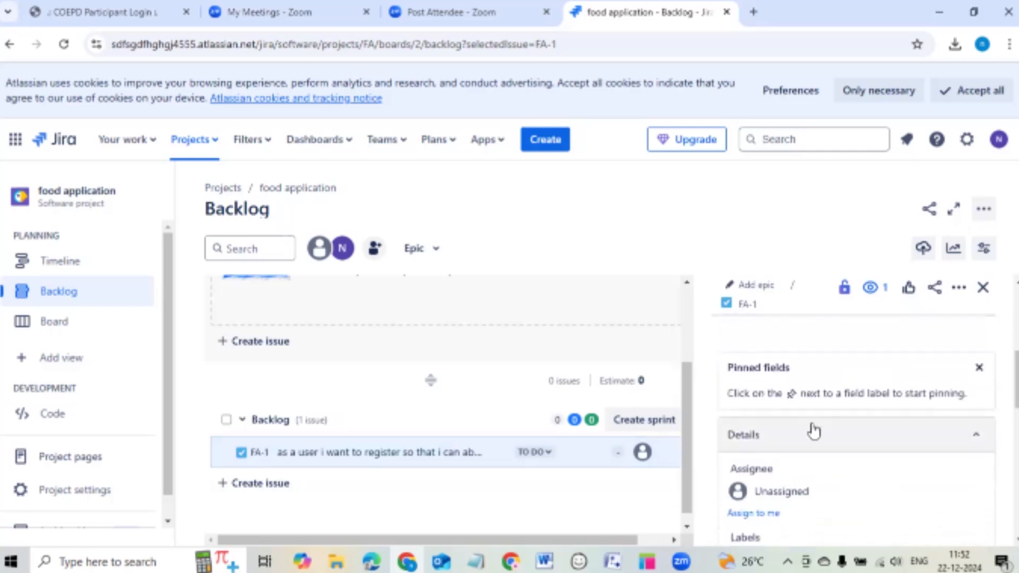
scroll(826, 481, down, 1)
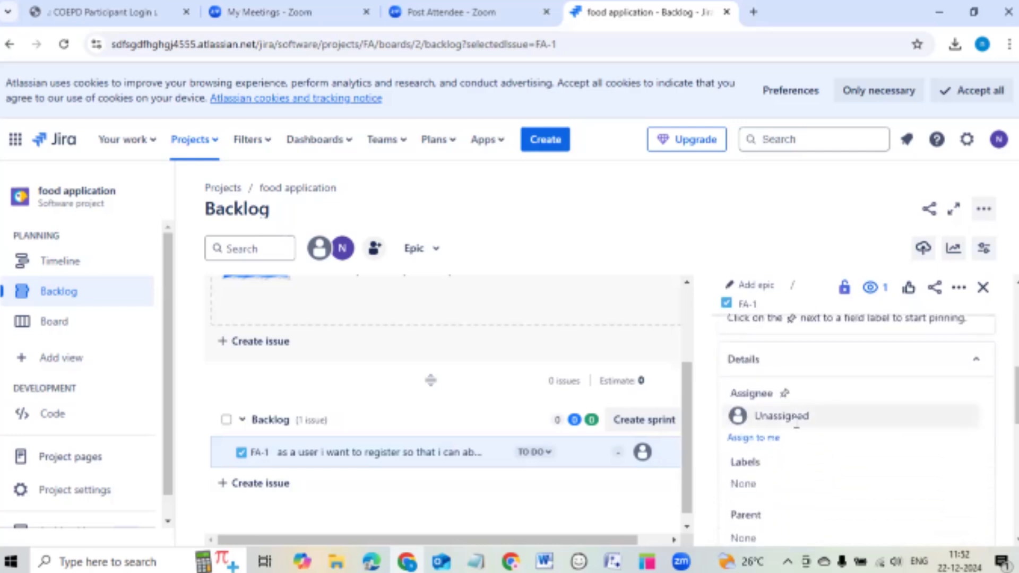
scroll(799, 427, down, 2)
scroll(808, 421, up, 2)
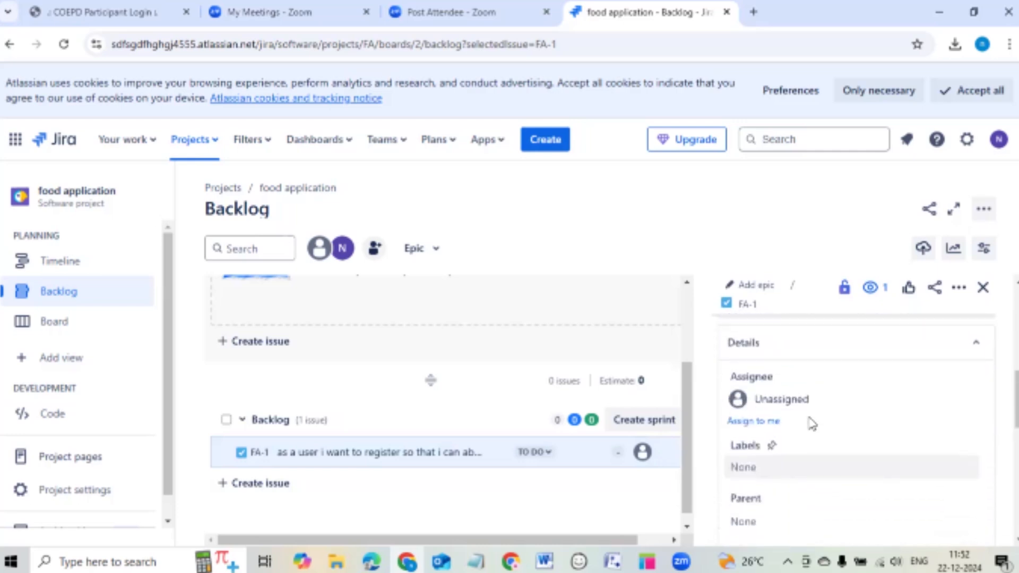
Look at the Assignee choices, collapse Details, and close FA-1, leaving it unassigned.
click(810, 423)
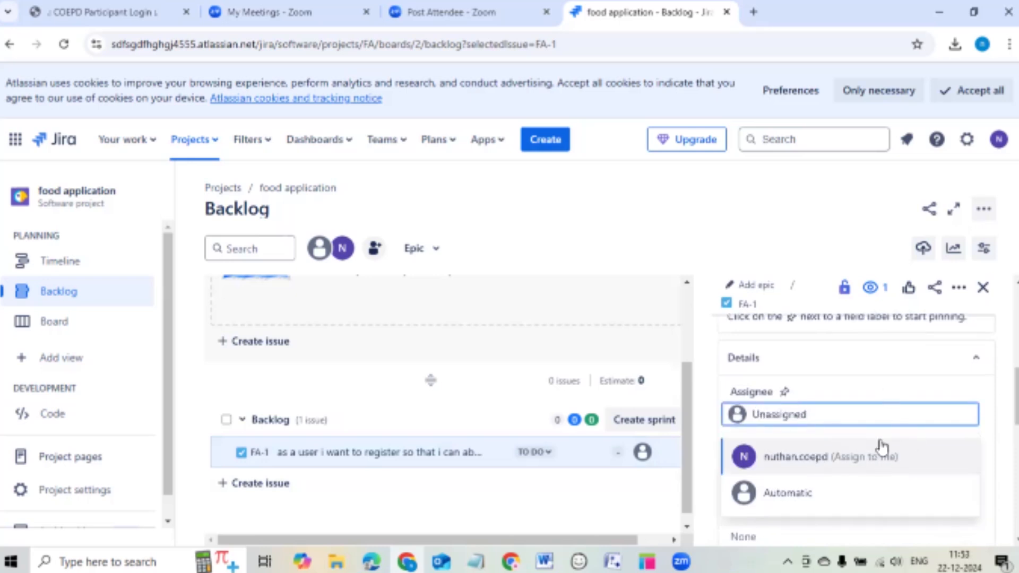
click(878, 369)
scroll(860, 433, down, 1)
scroll(854, 432, up, 4)
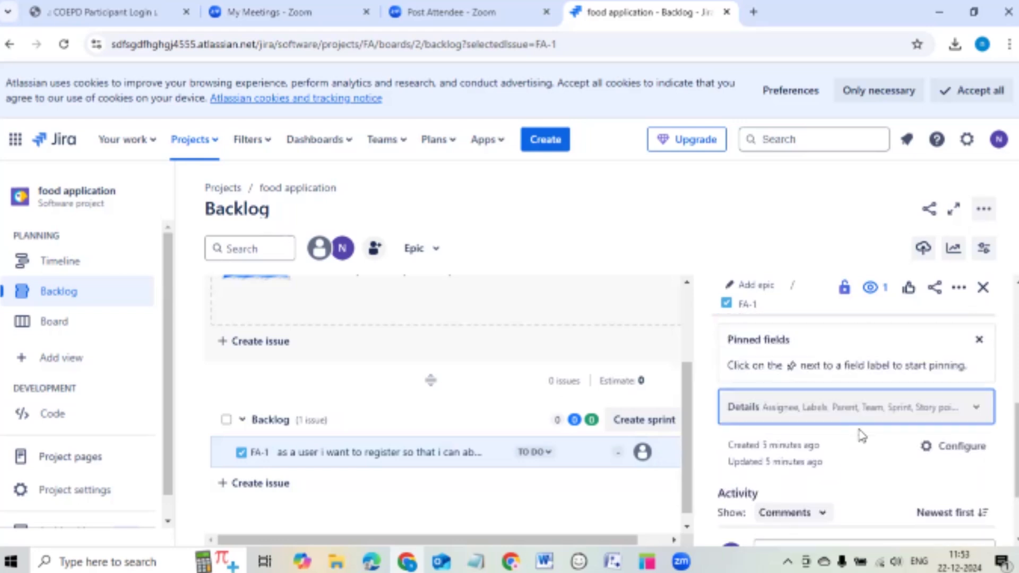
scroll(850, 430, up, 2)
scroll(848, 427, down, 5)
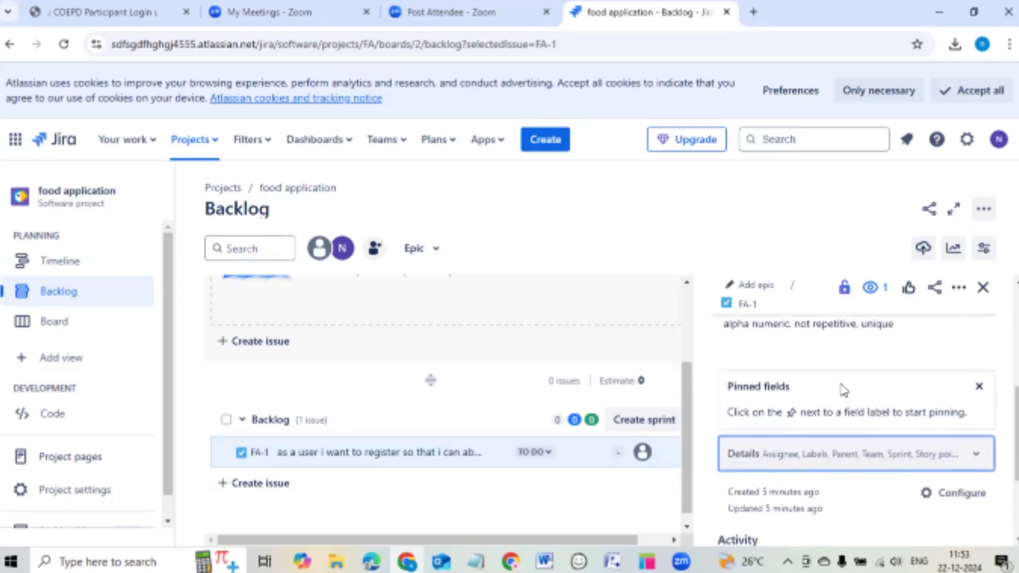
scroll(852, 379, down, 3)
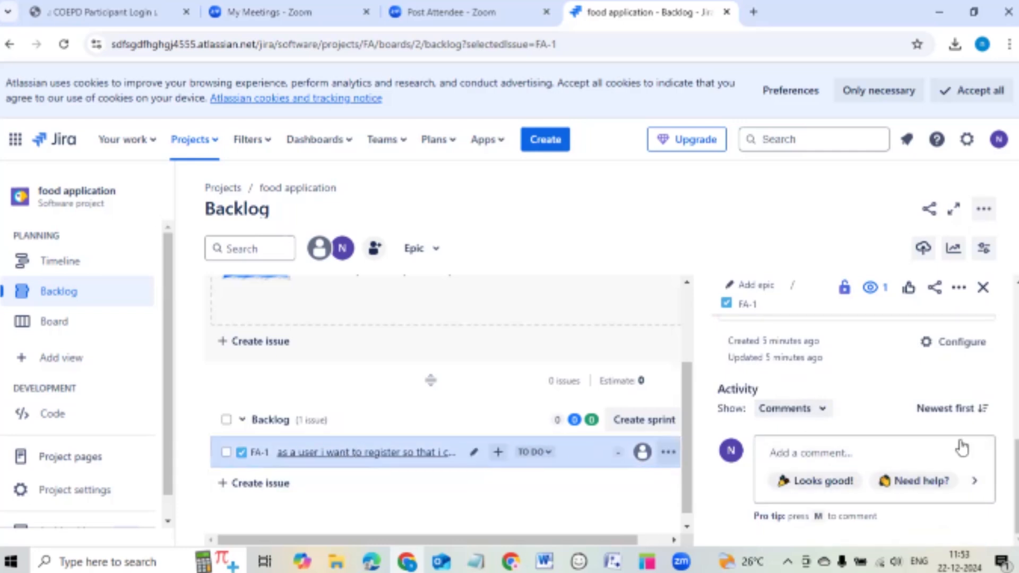
scroll(884, 429, up, 3)
scroll(884, 429, up, 3)
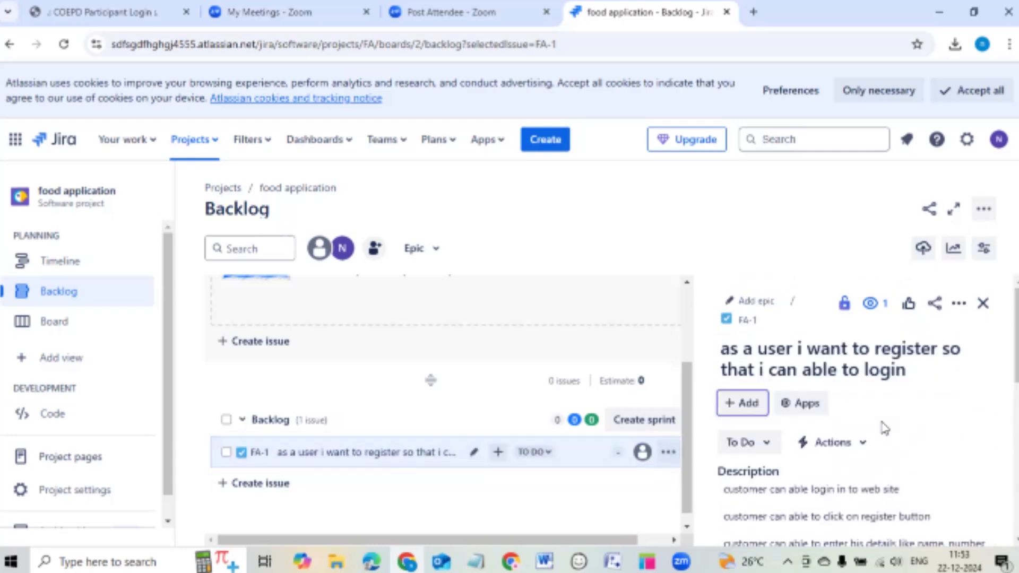
scroll(921, 409, down, 6)
scroll(923, 412, down, 1)
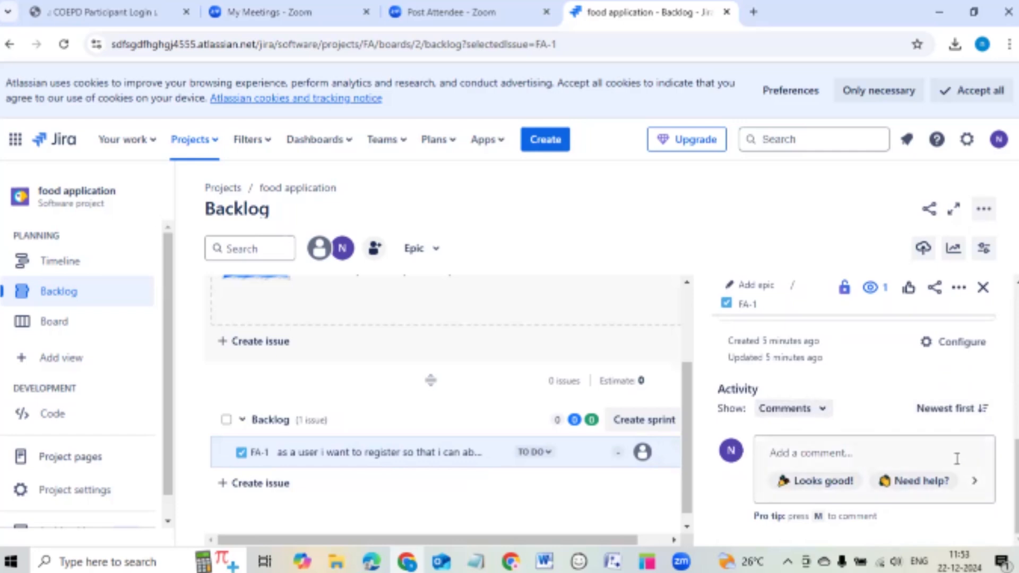
scroll(955, 451, up, 5)
scroll(952, 451, up, 4)
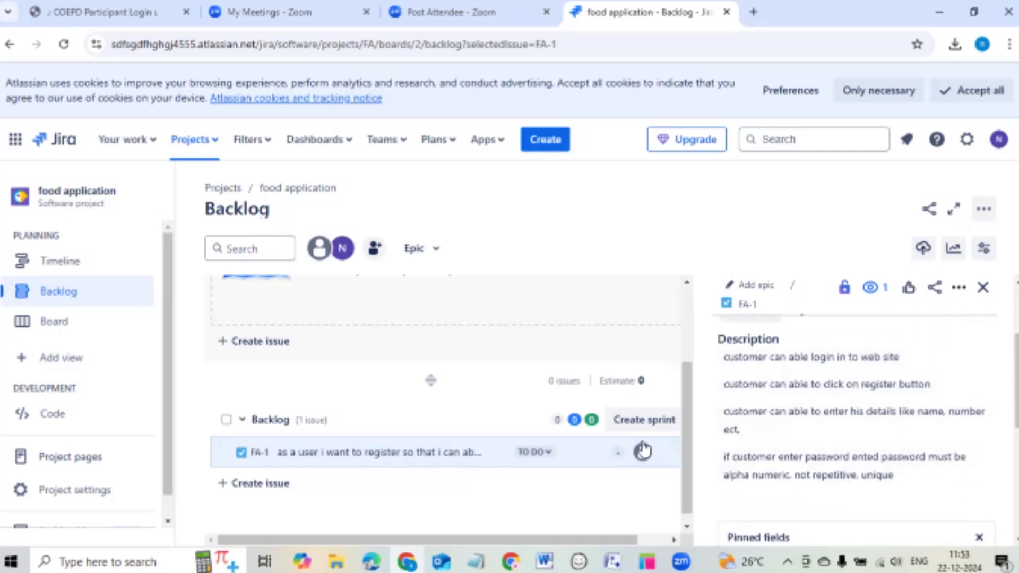
click(983, 304)
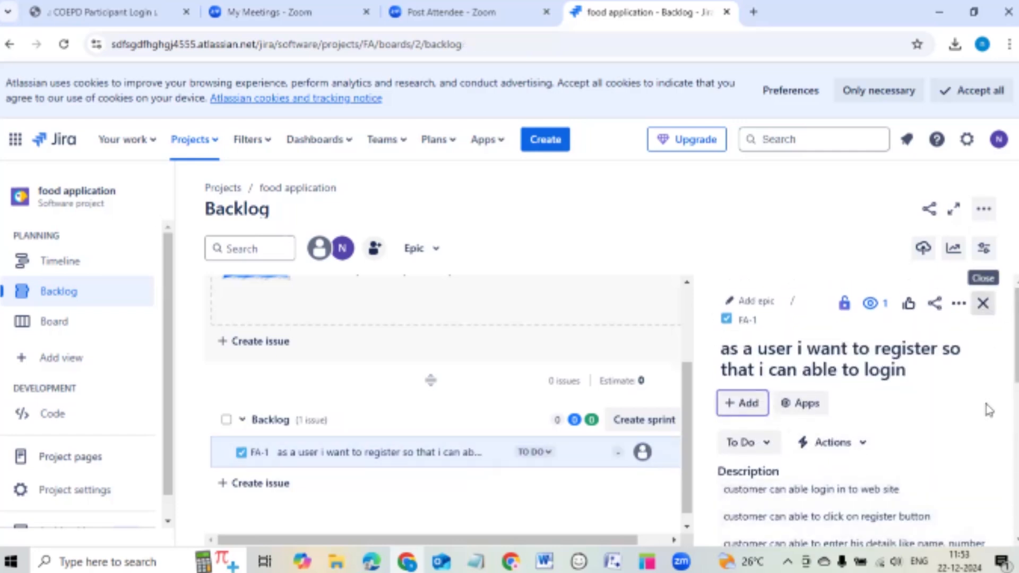
Give FA-1 5 story points.
click(585, 455)
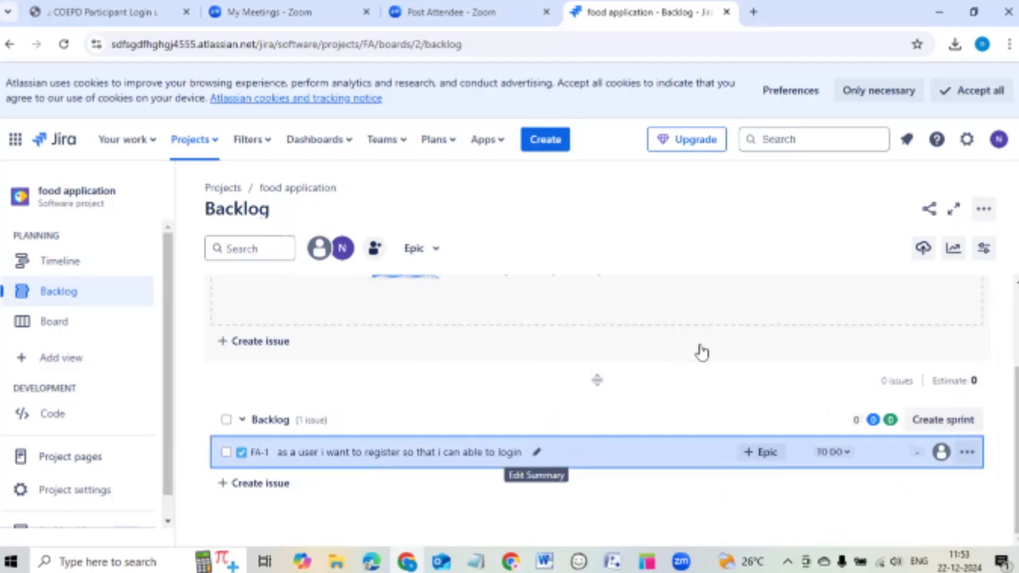
scroll(903, 420, down, 4)
scroll(903, 420, down, 4)
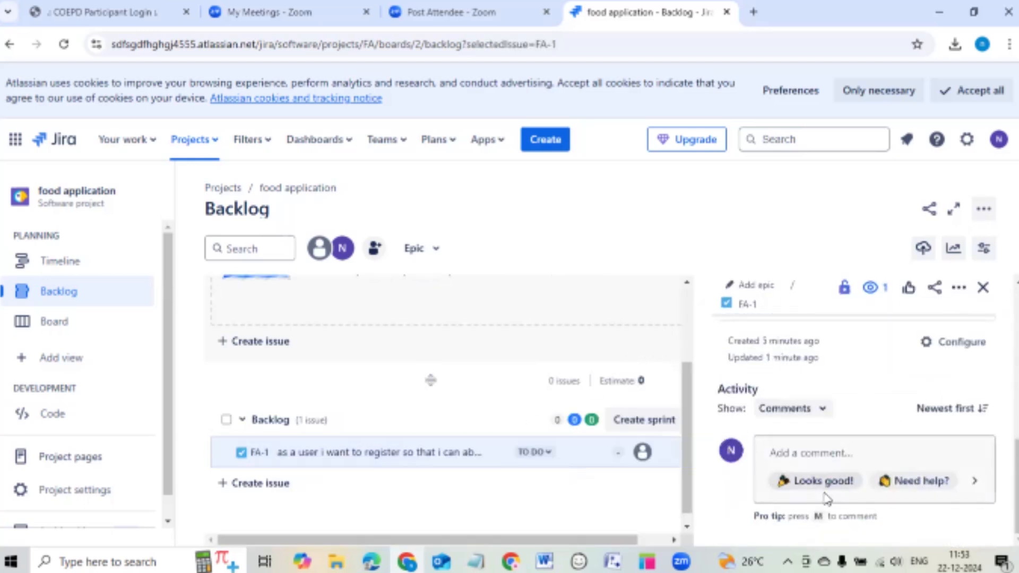
scroll(833, 478, up, 3)
scroll(890, 413, up, 5)
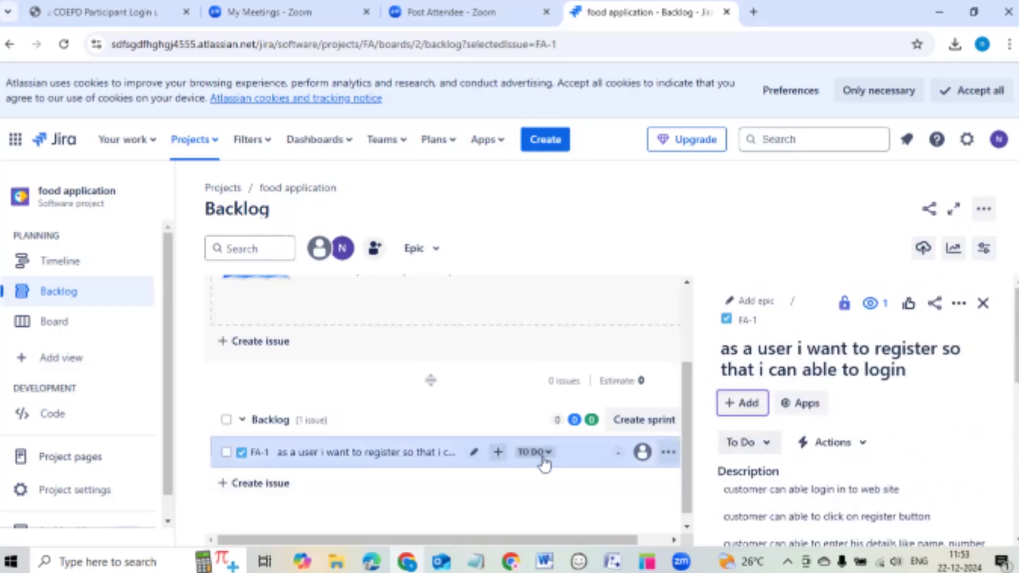
click(615, 453)
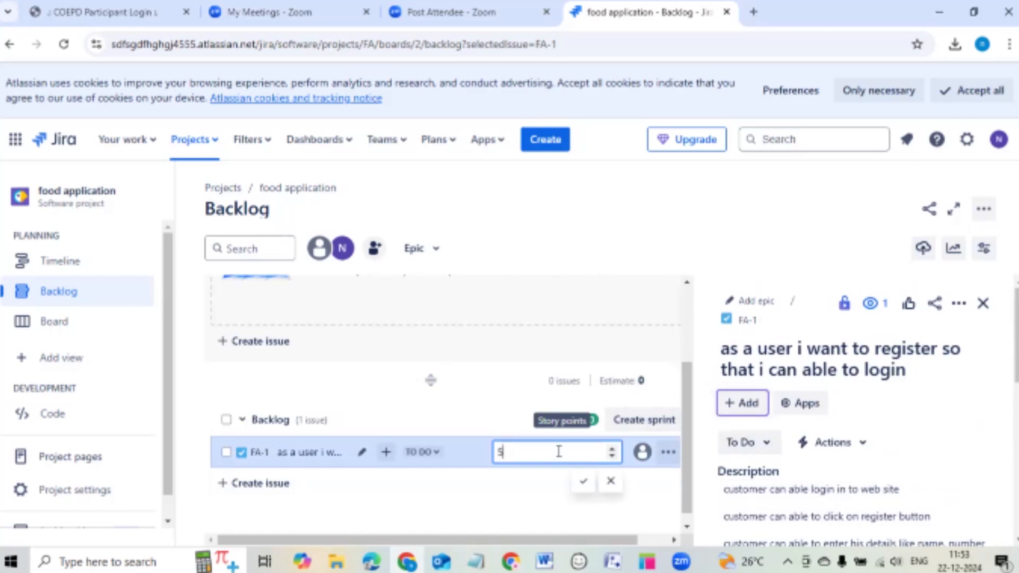
click(584, 481)
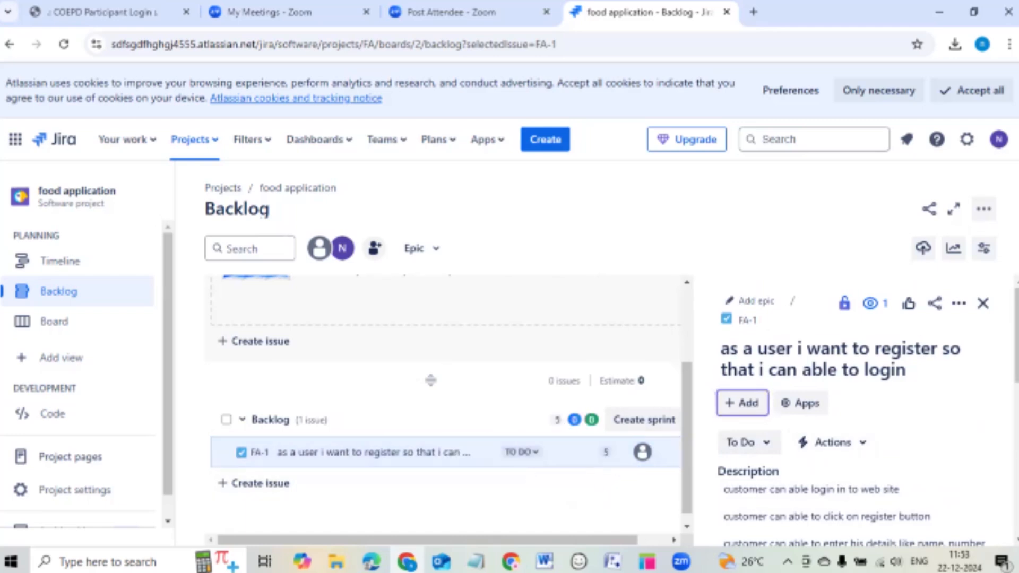
click(983, 303)
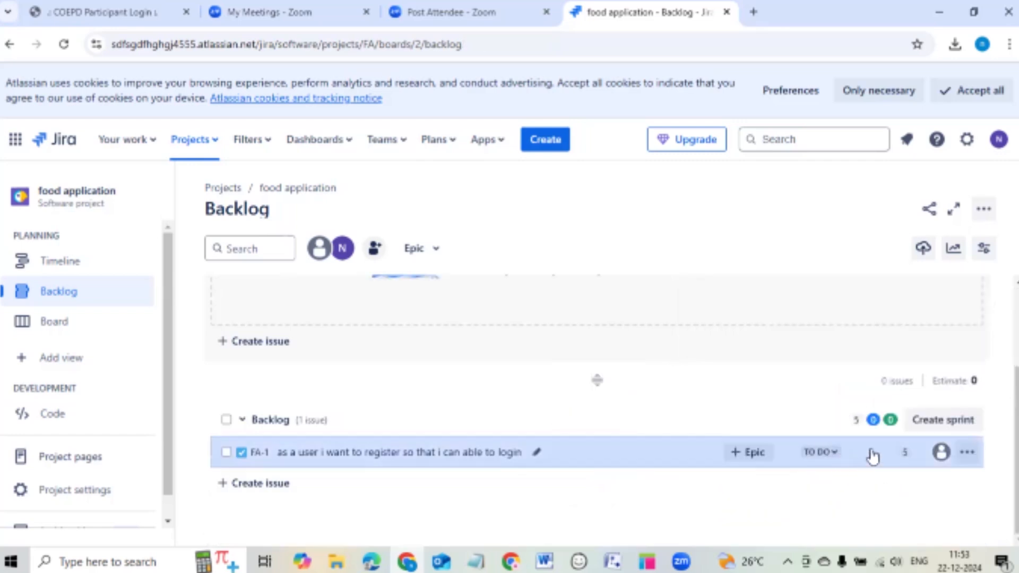
Link FA-1 to the register epic (FA-2) and show the epic panel from the Epic filter.
click(754, 457)
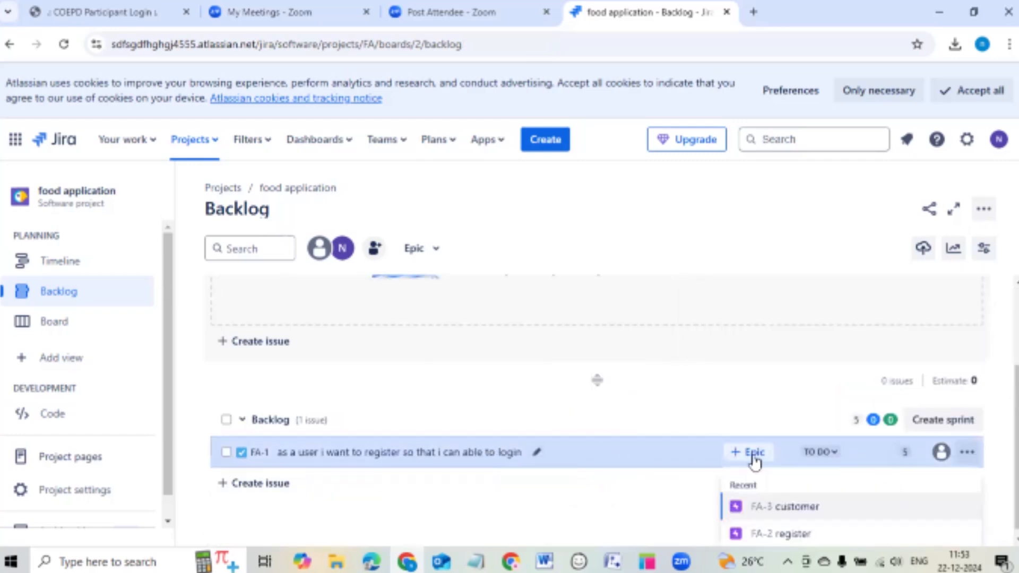
click(788, 531)
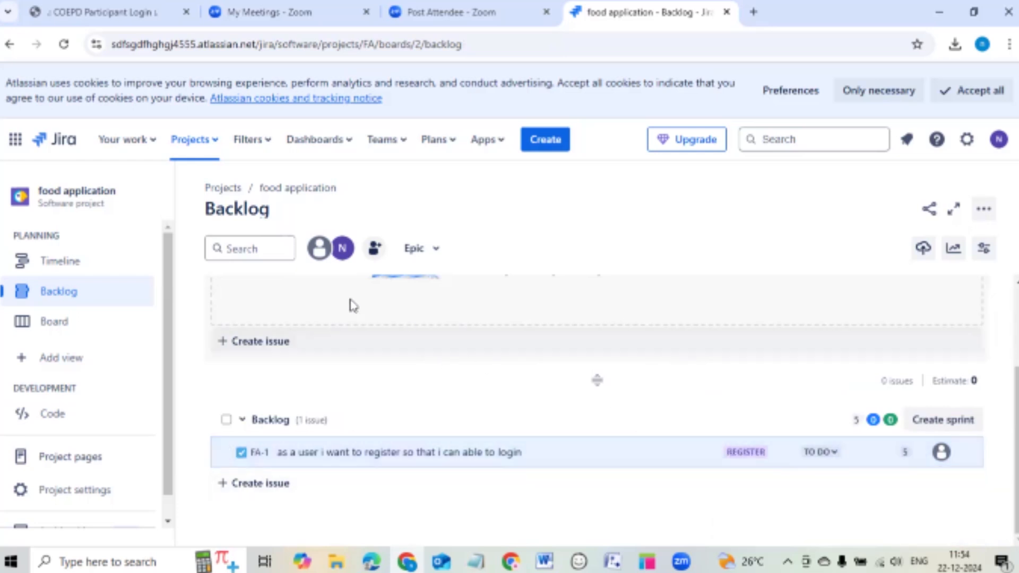
click(417, 255)
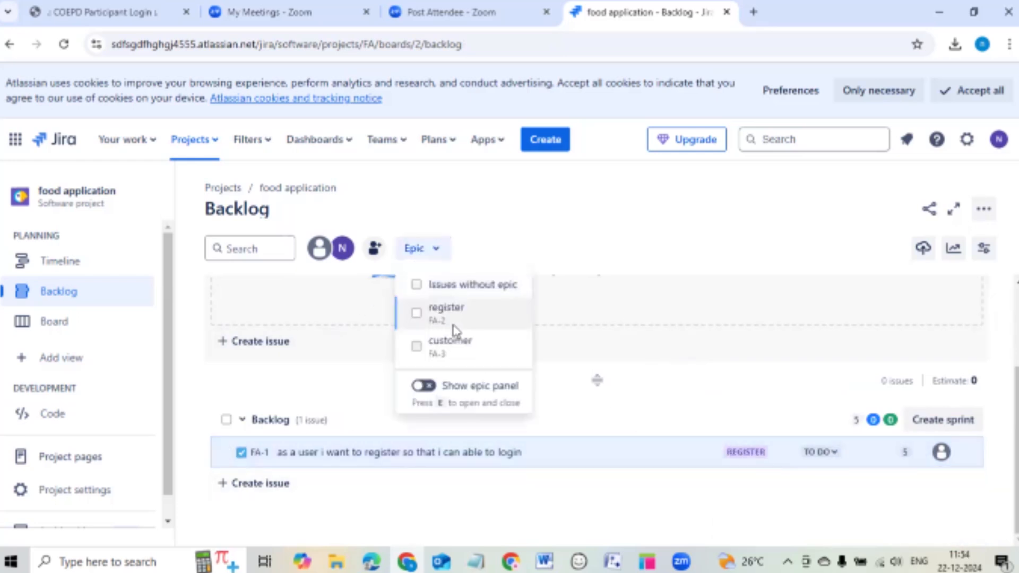
click(439, 390)
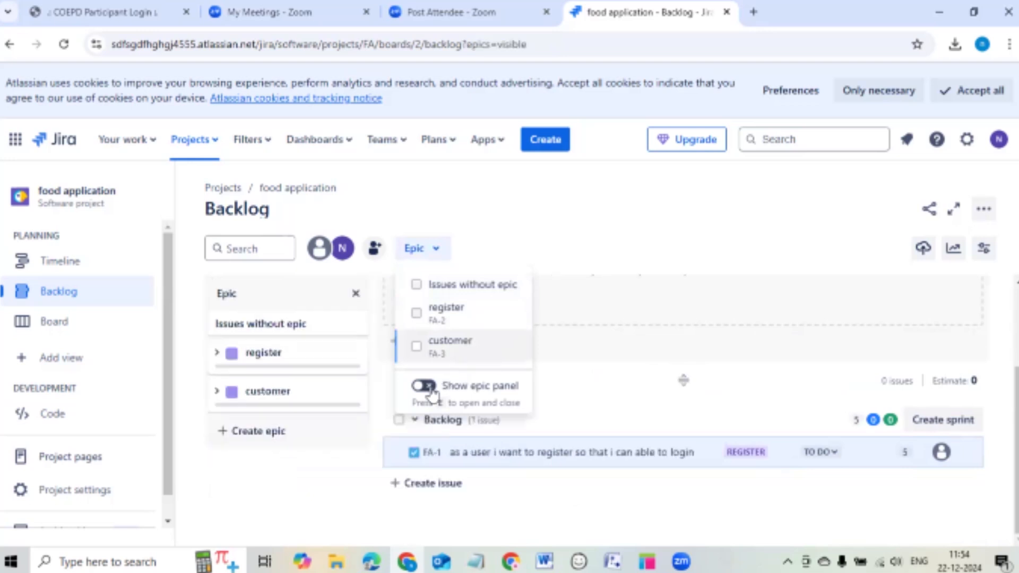
Review the register epic's full details, then close the epic panel and FA-2 details.
click(216, 352)
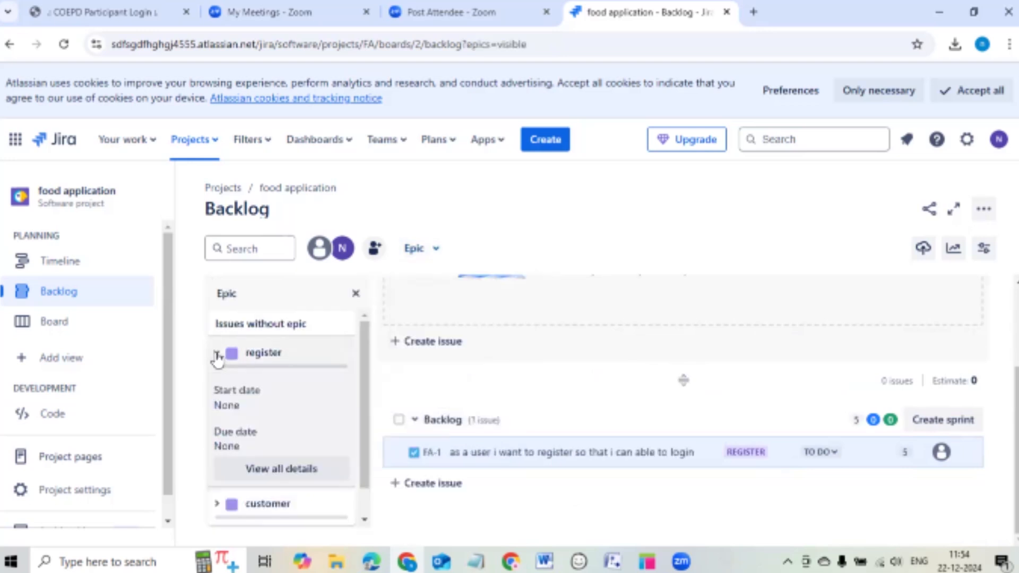
scroll(263, 390, down, 1)
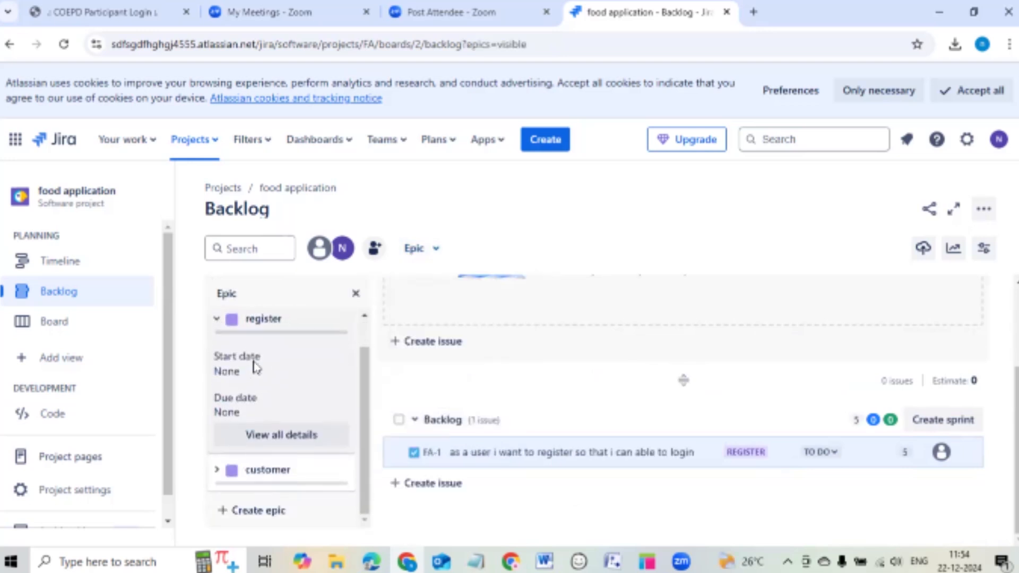
scroll(276, 414, up, 1)
click(291, 469)
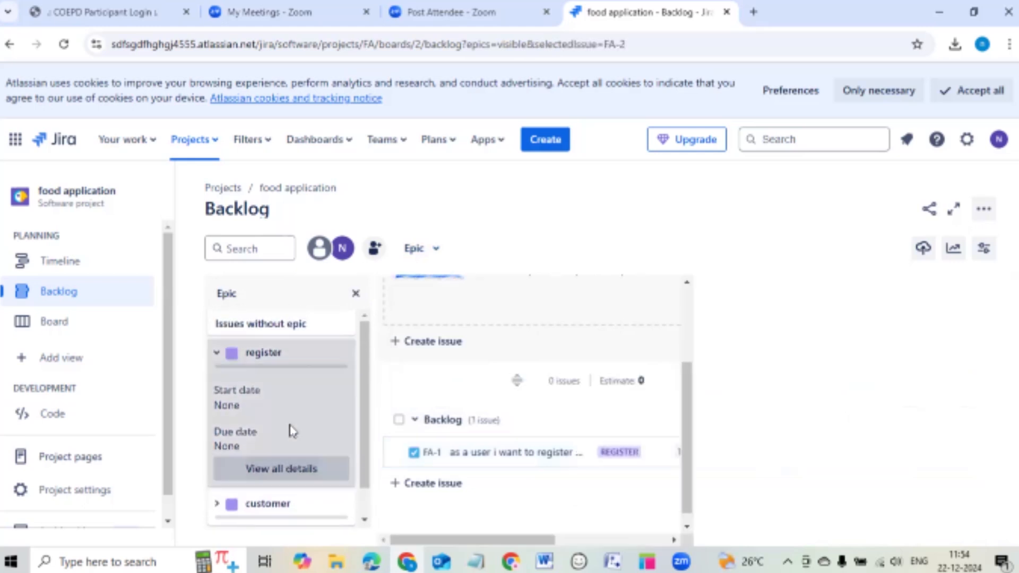
scroll(302, 403, down, 1)
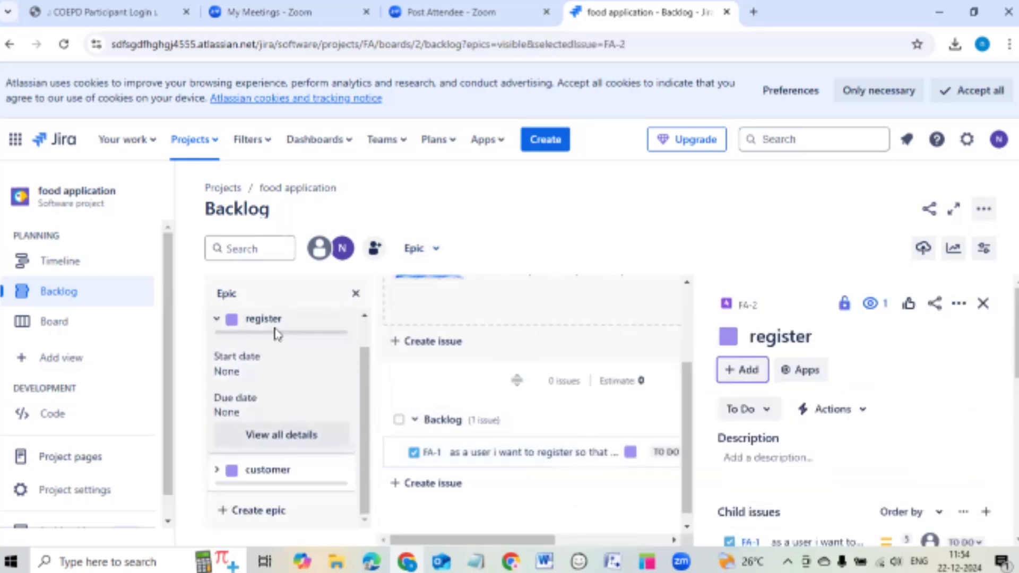
click(355, 294)
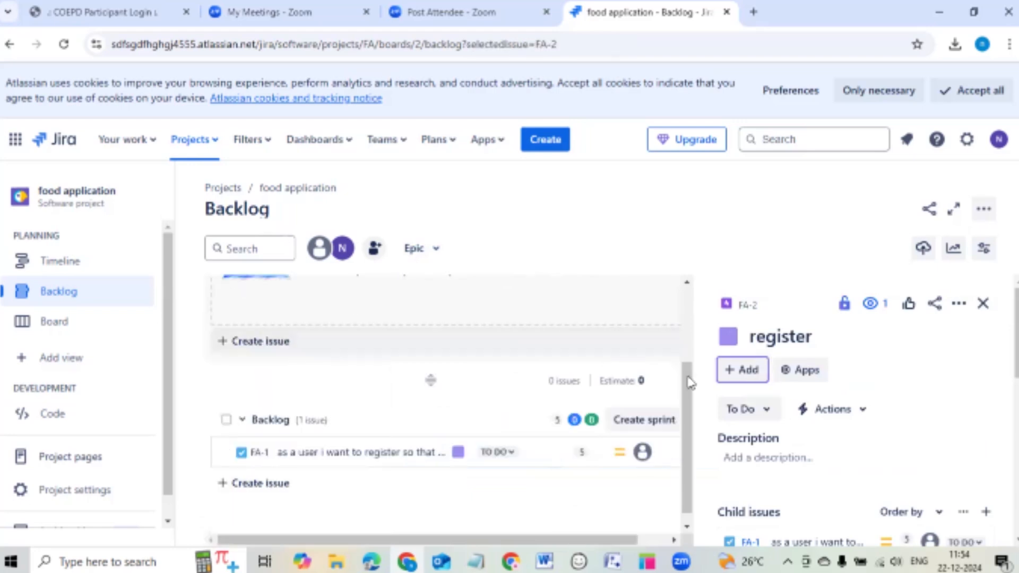
click(983, 304)
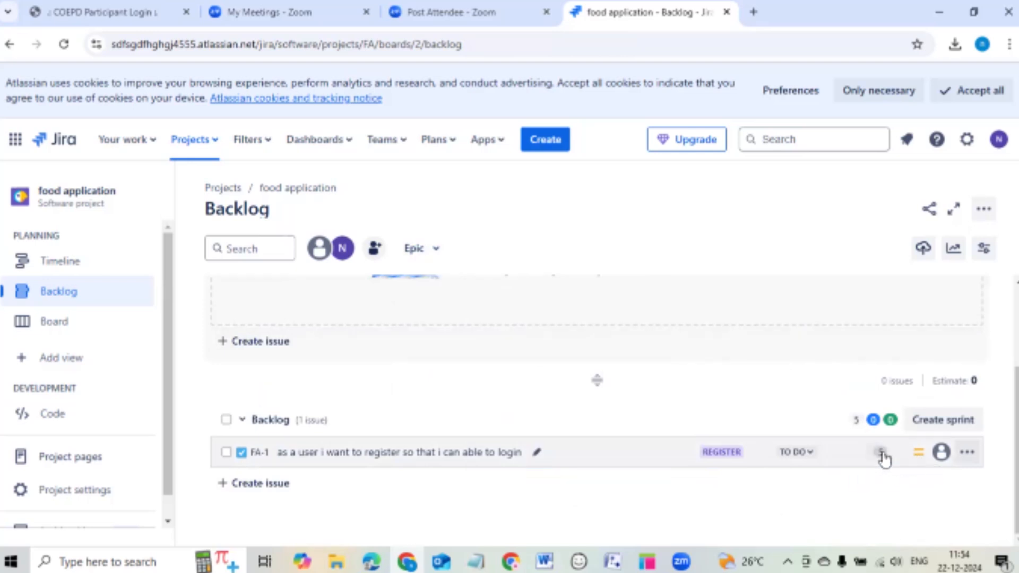
Re-confirm FA-1's 5 story points and open a blank new-issue row in the backlog.
click(262, 482)
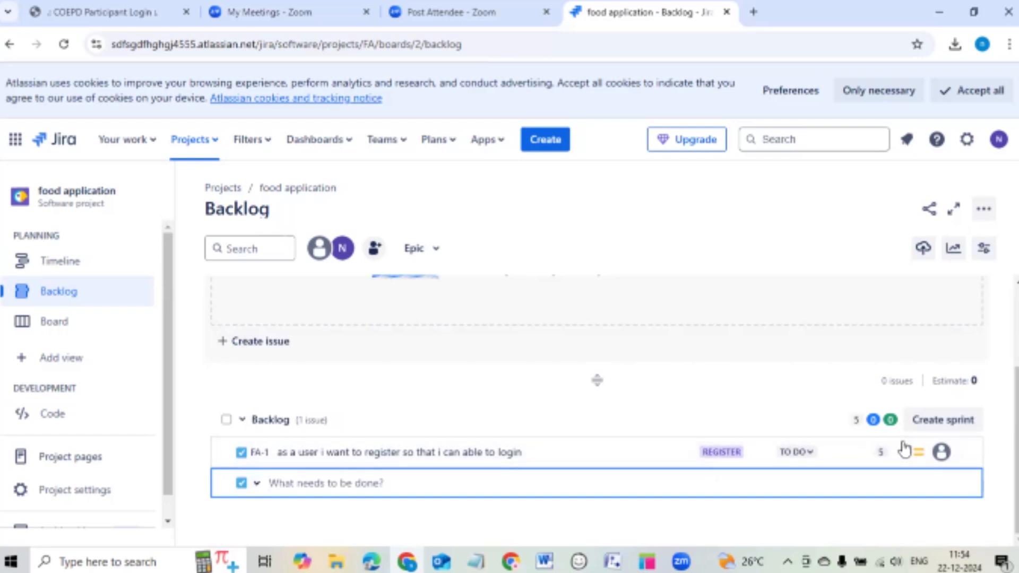
click(881, 458)
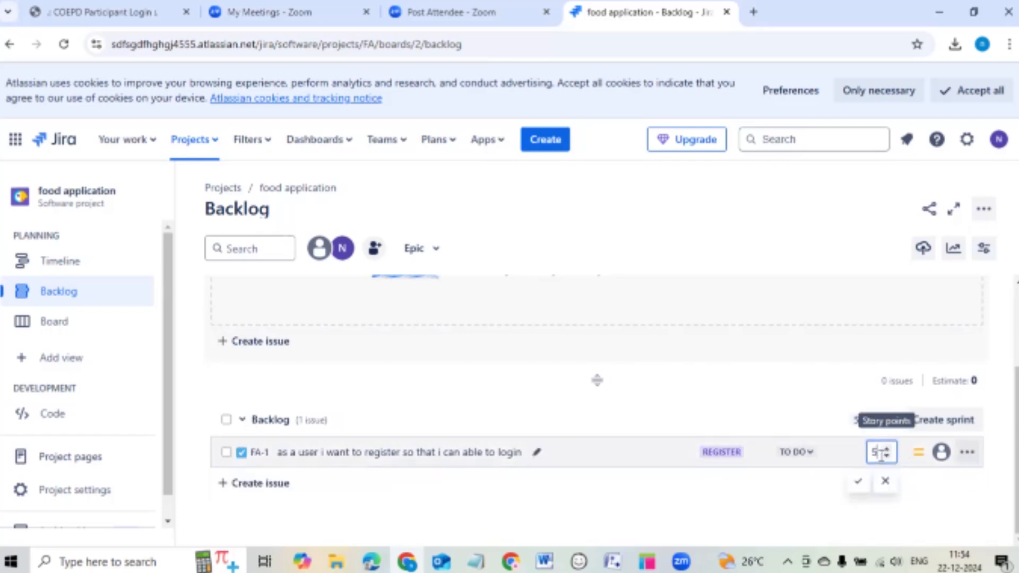
click(860, 487)
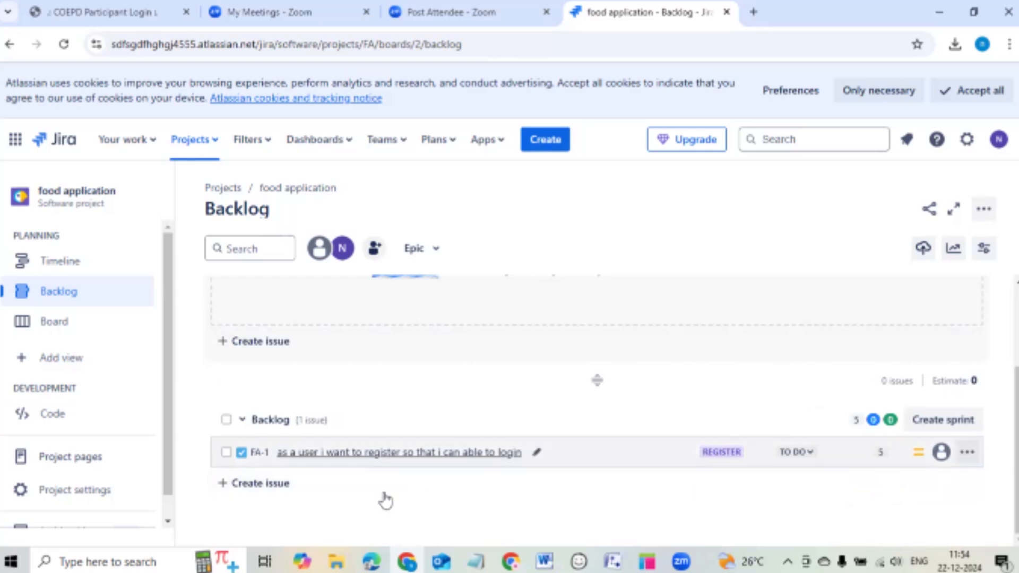
click(238, 487)
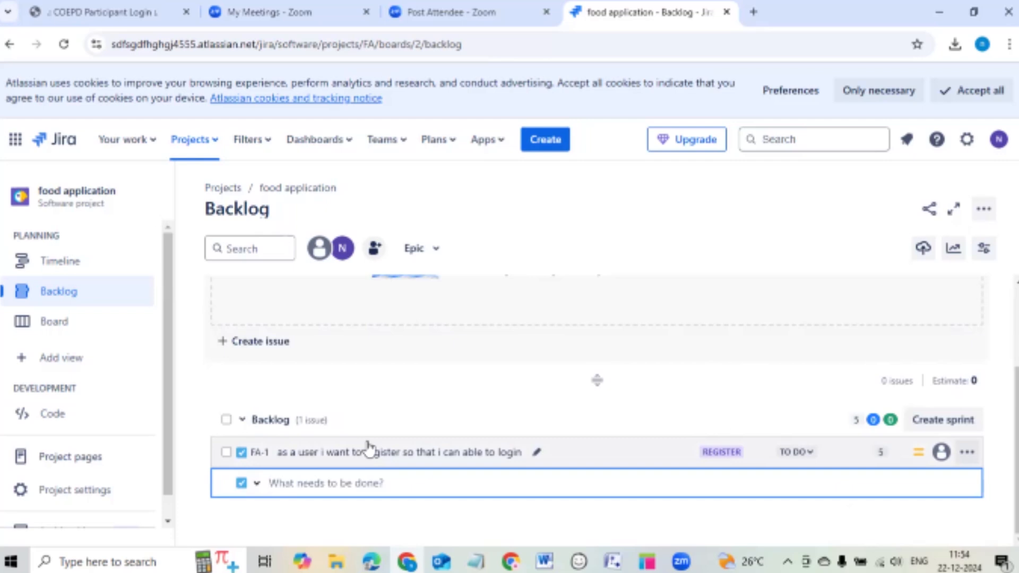
Create story FA-4 'as a user i want to login so that i can able to order food'.
text(as a use)
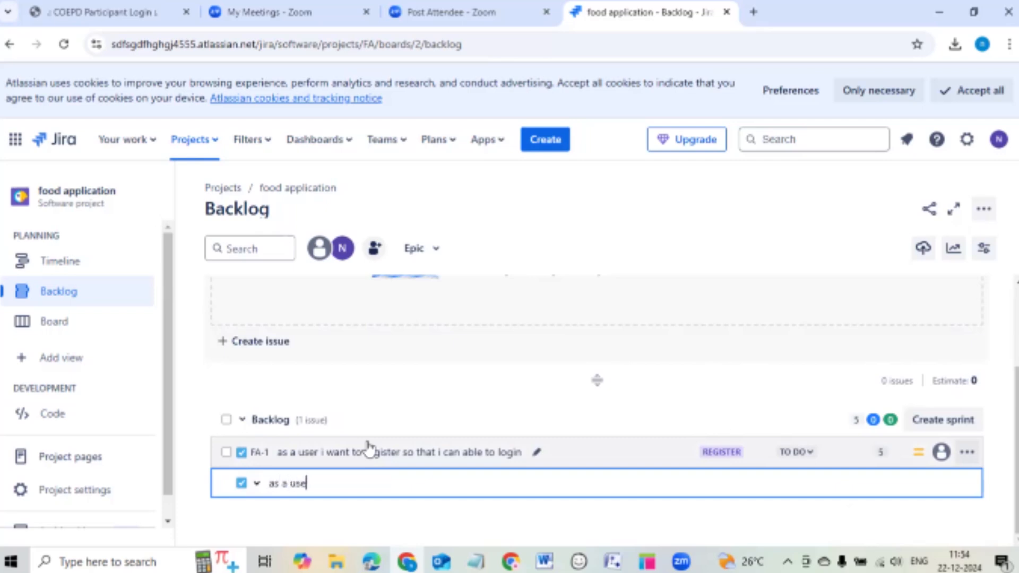
text(r i want to login so th)
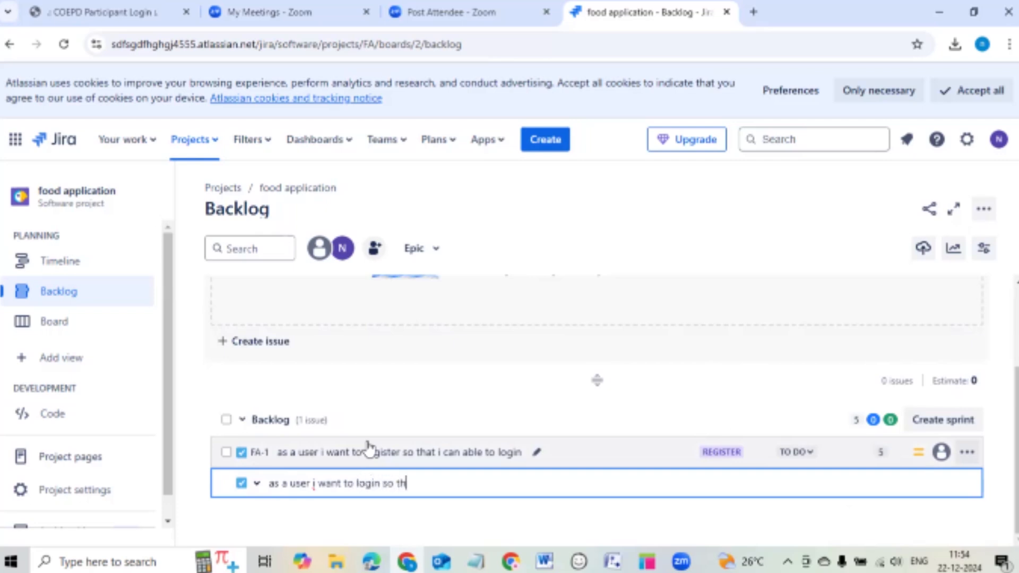
text(at i can able to)
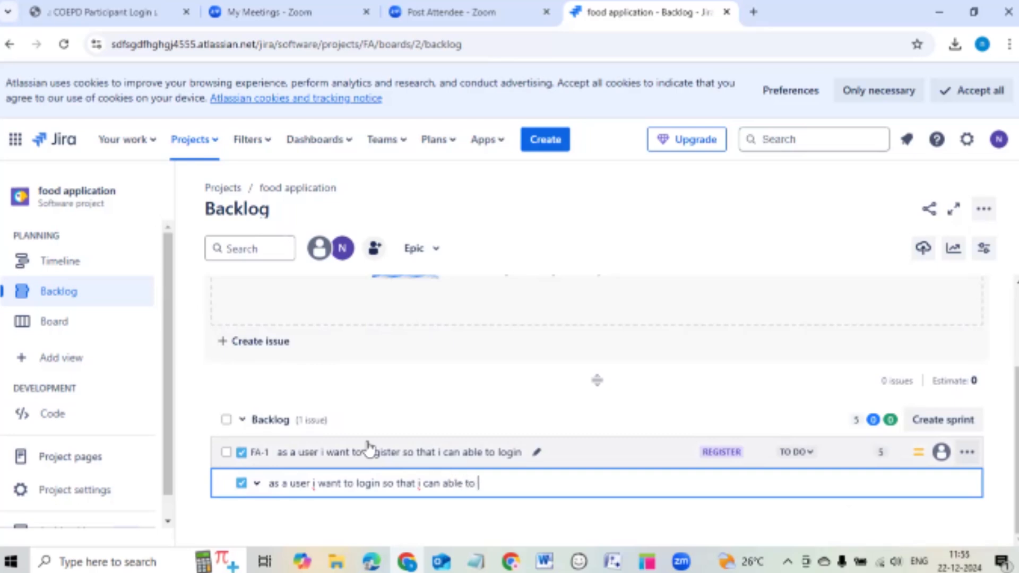
text( order food)
key(Return)
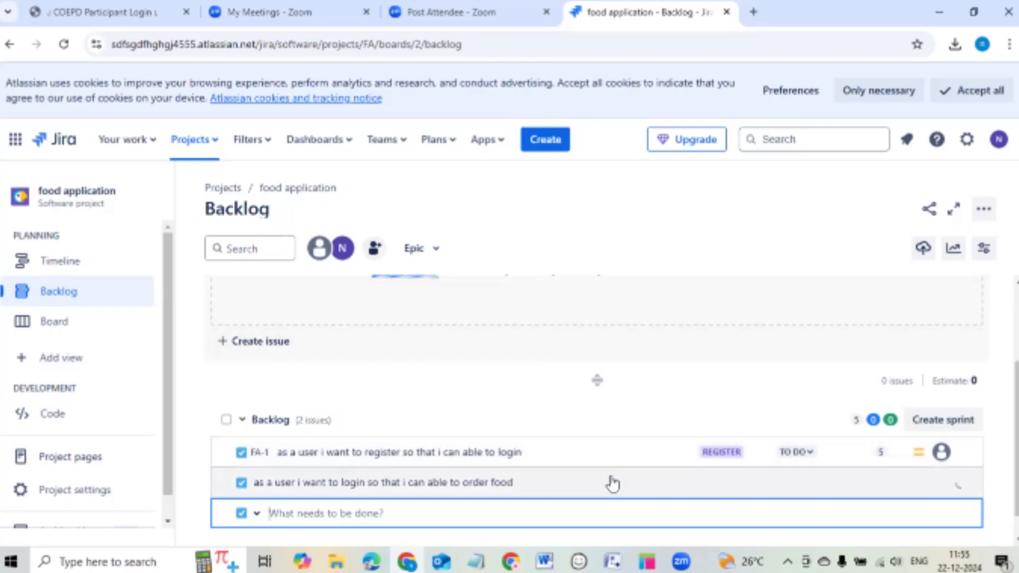
scroll(651, 421, down, 1)
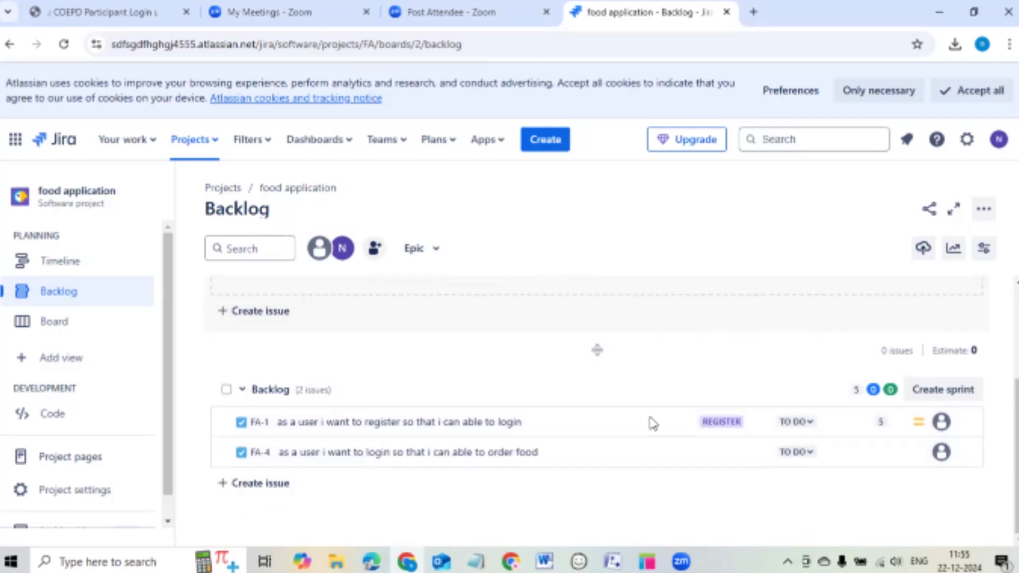
click(549, 454)
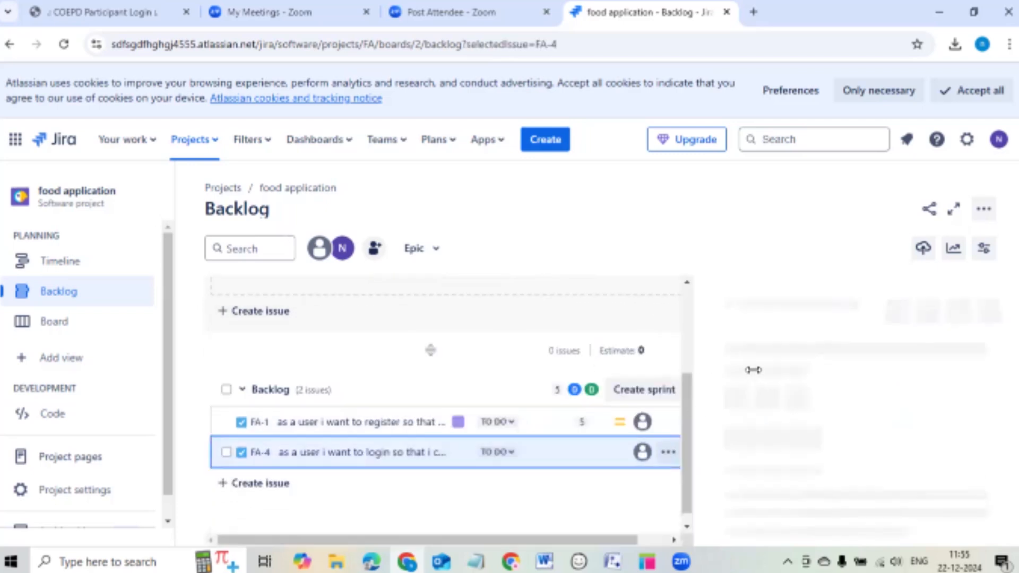
Give FA-4 5 story points, bringing the backlog total to 10.
scroll(818, 393, down, 5)
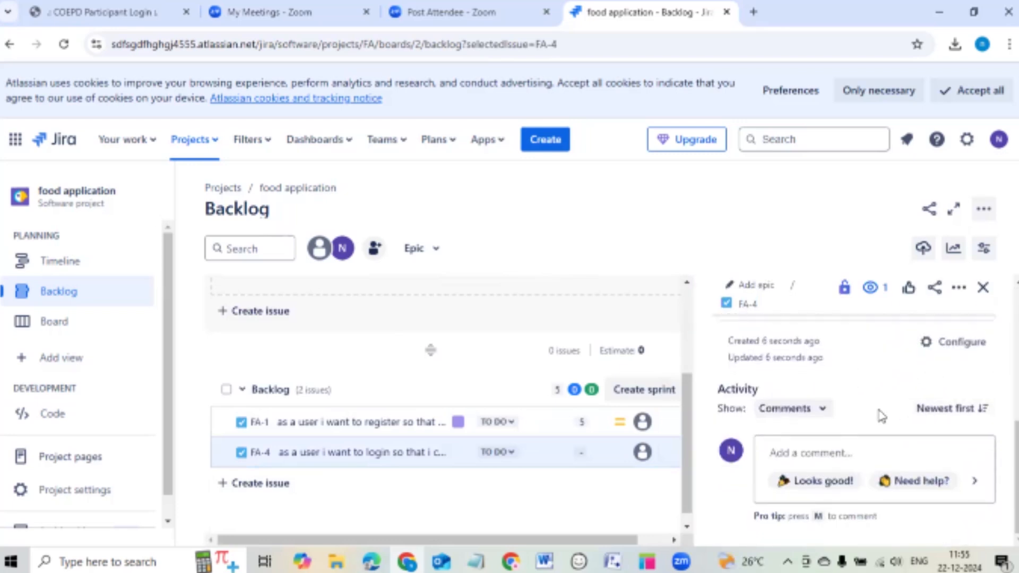
scroll(928, 377, up, 3)
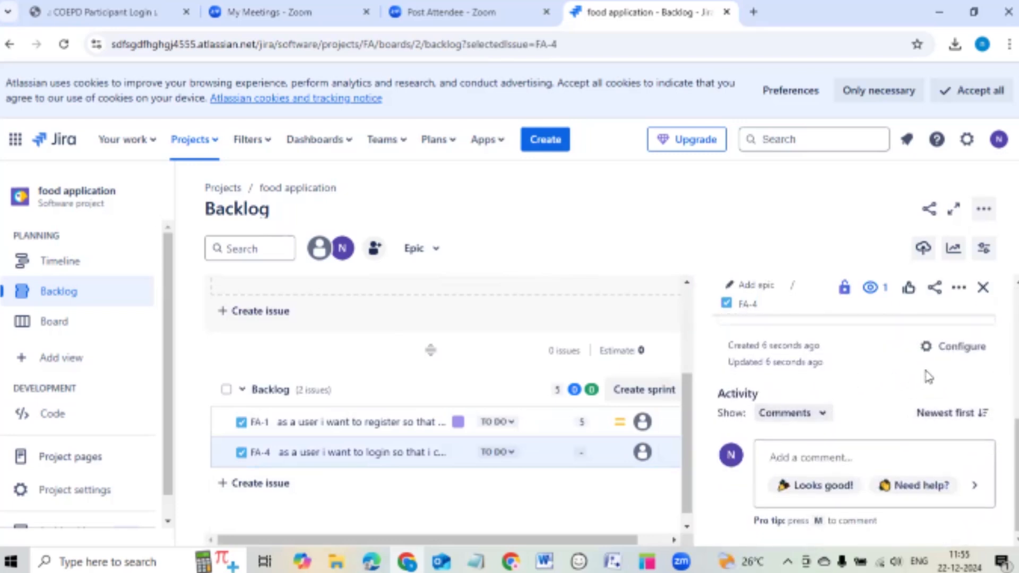
scroll(902, 380, down, 3)
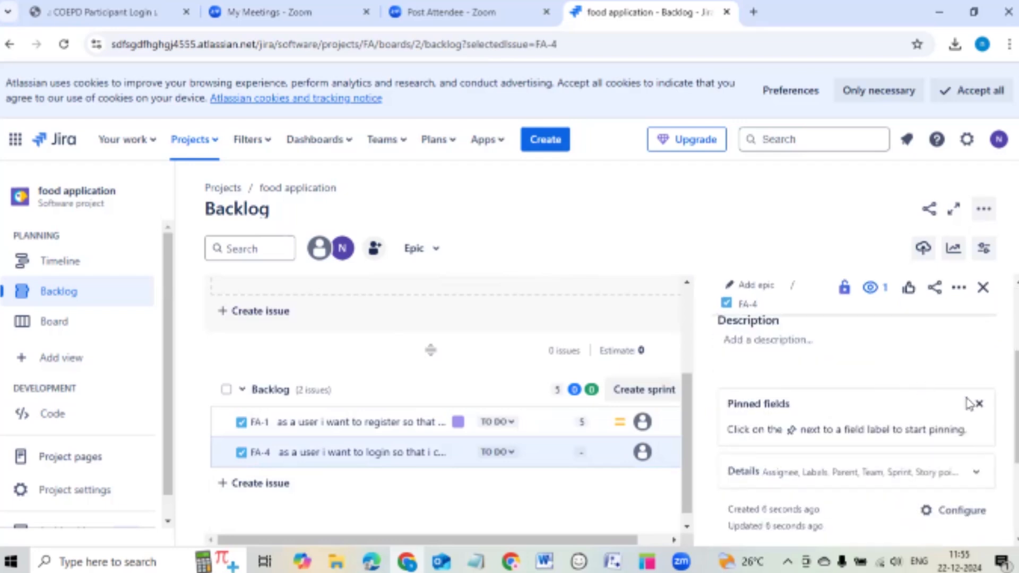
scroll(944, 409, down, 5)
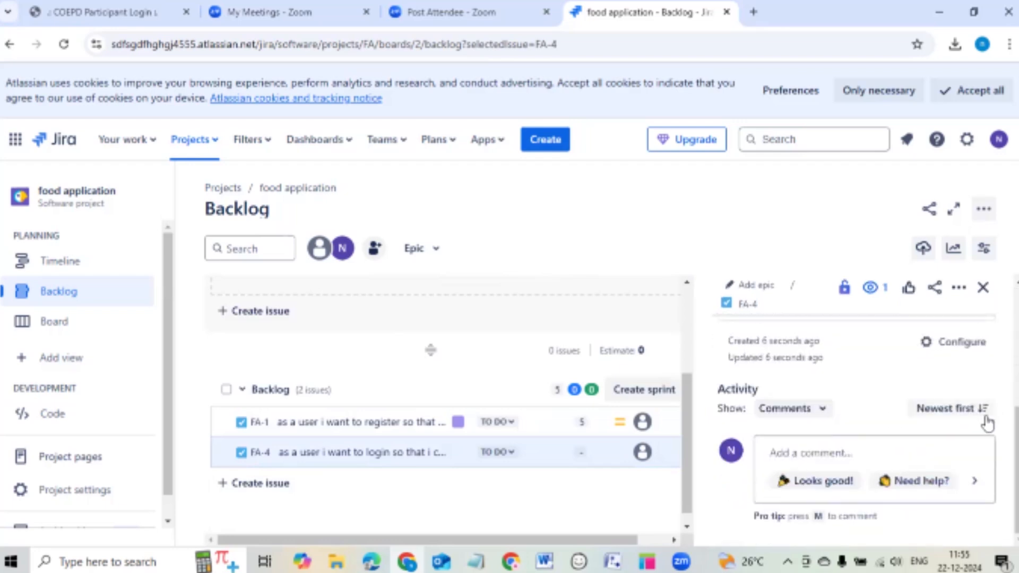
scroll(962, 440, up, 8)
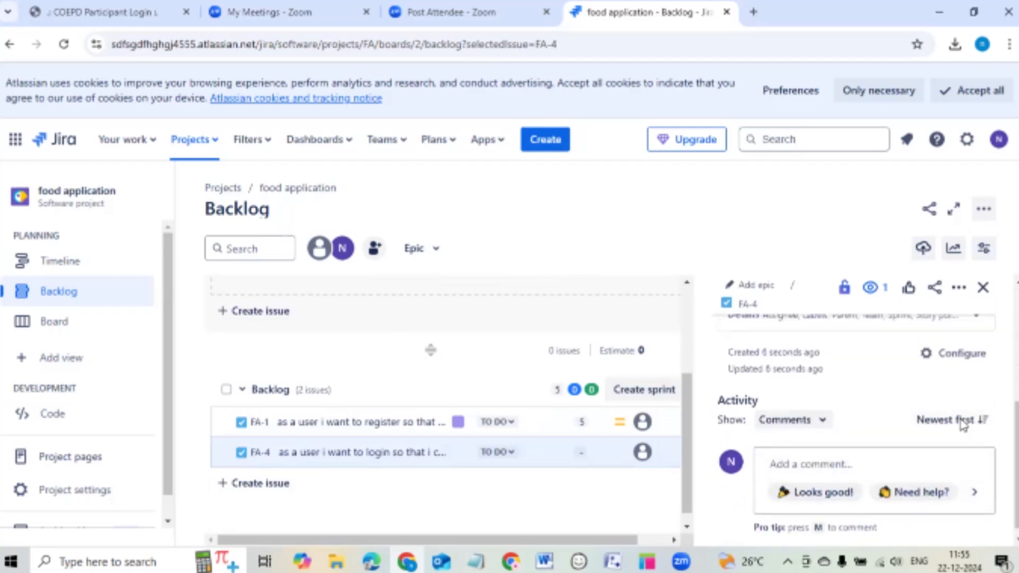
click(584, 454)
text(5)
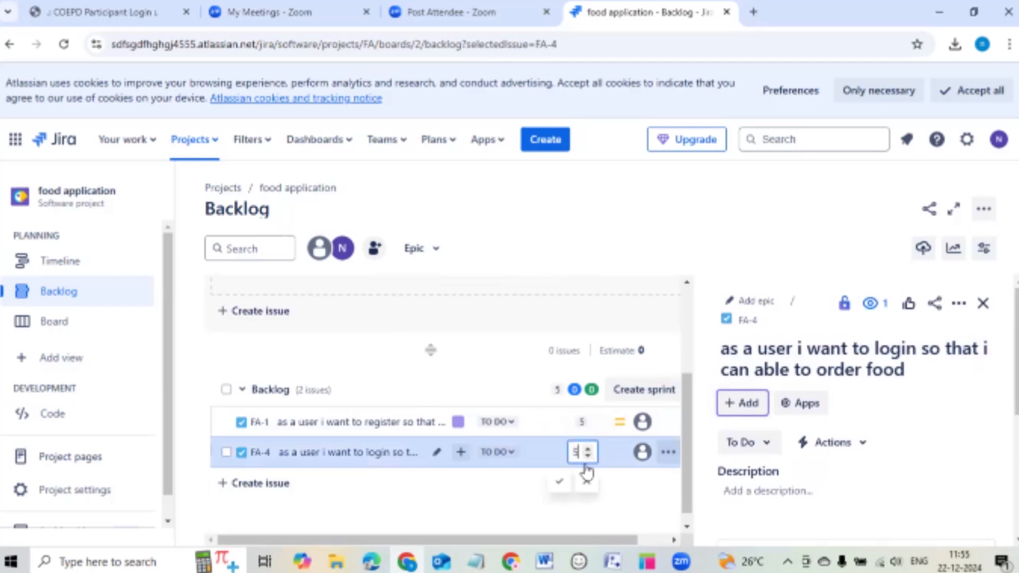
click(558, 481)
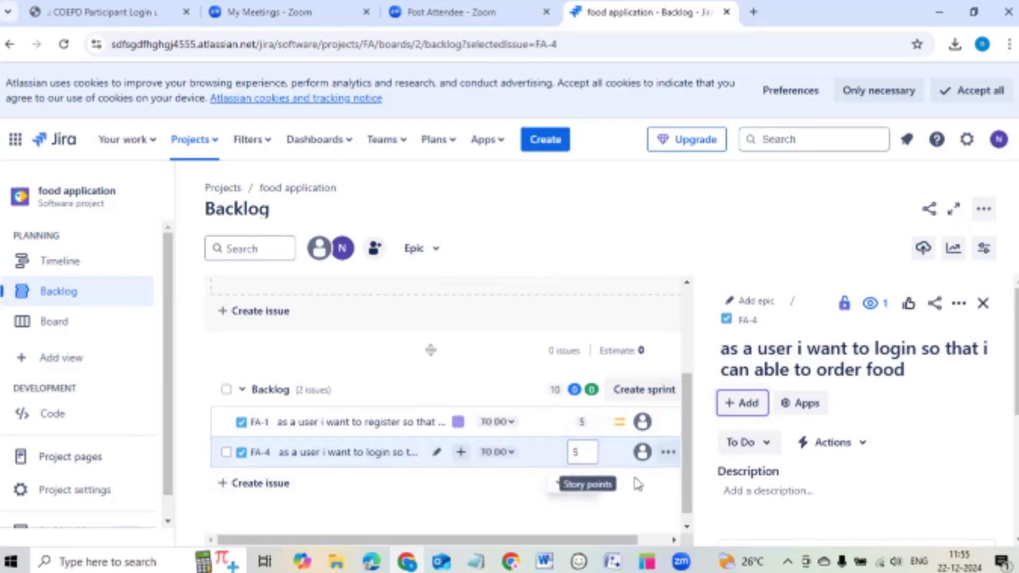
click(984, 304)
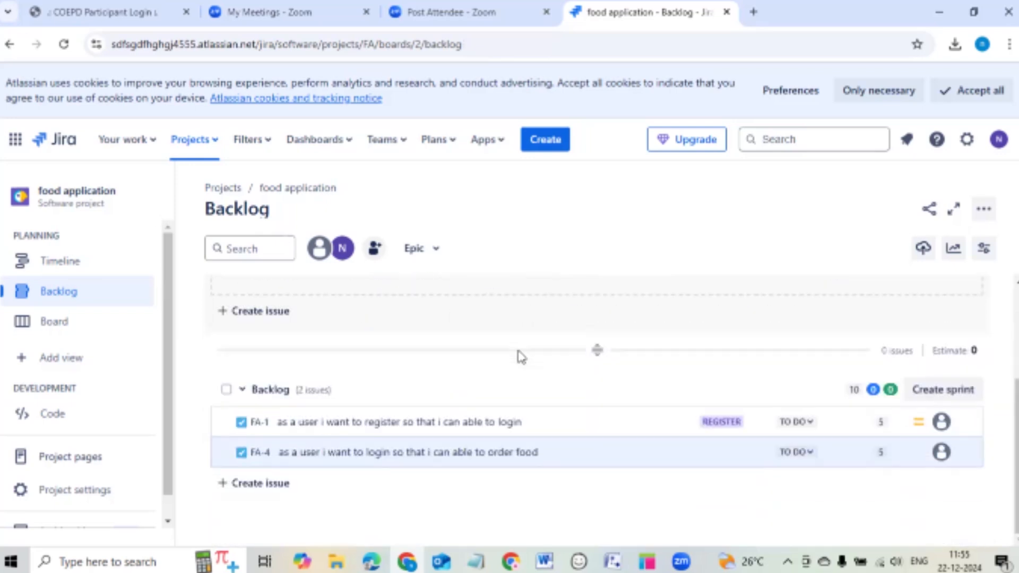
click(228, 493)
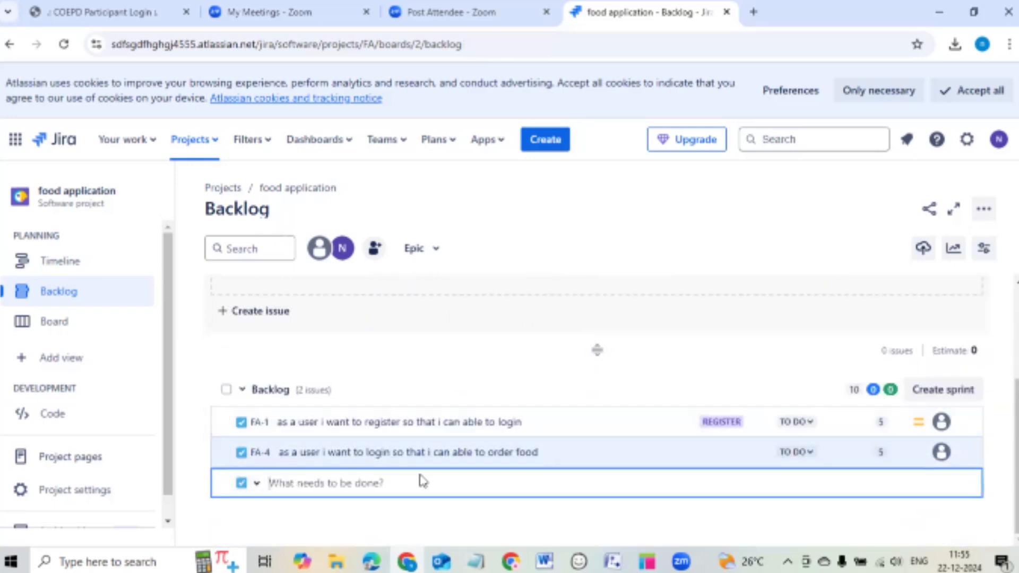
Create story FA-5 'as a user i want to make payment so that i can able to book my order'.
text(a)
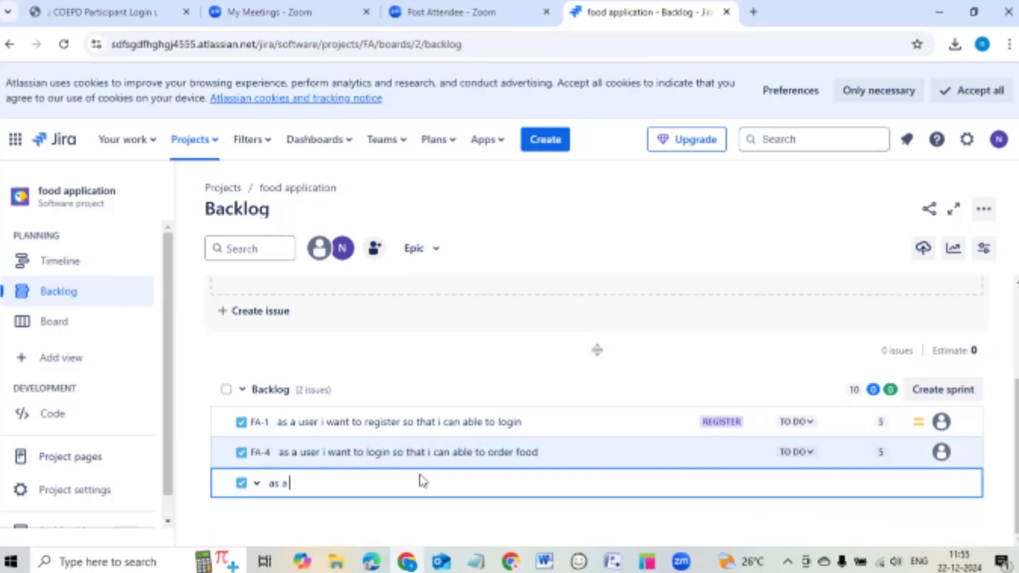
text(s a user i want to)
text(make )
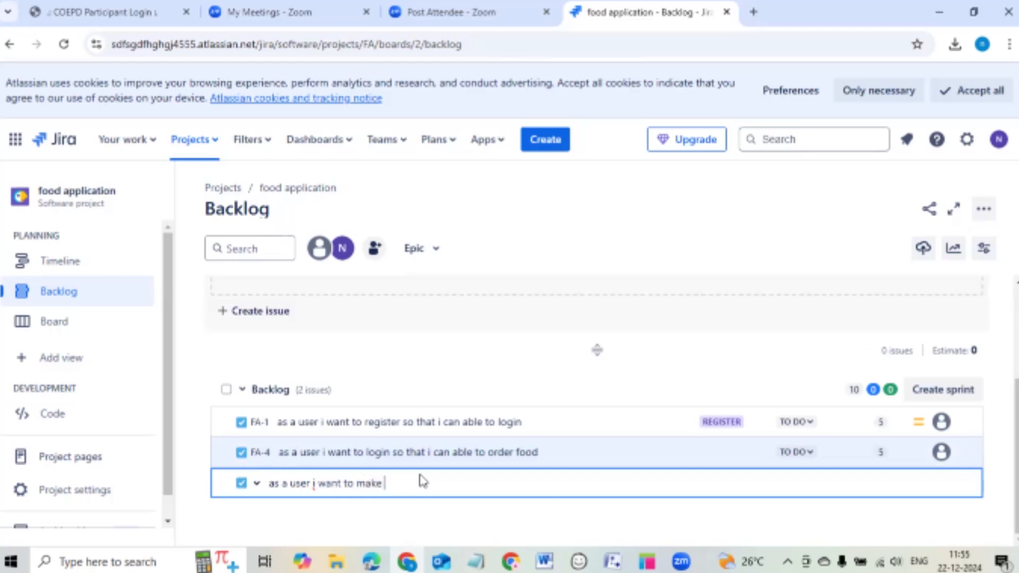
text(payments so that i can able to)
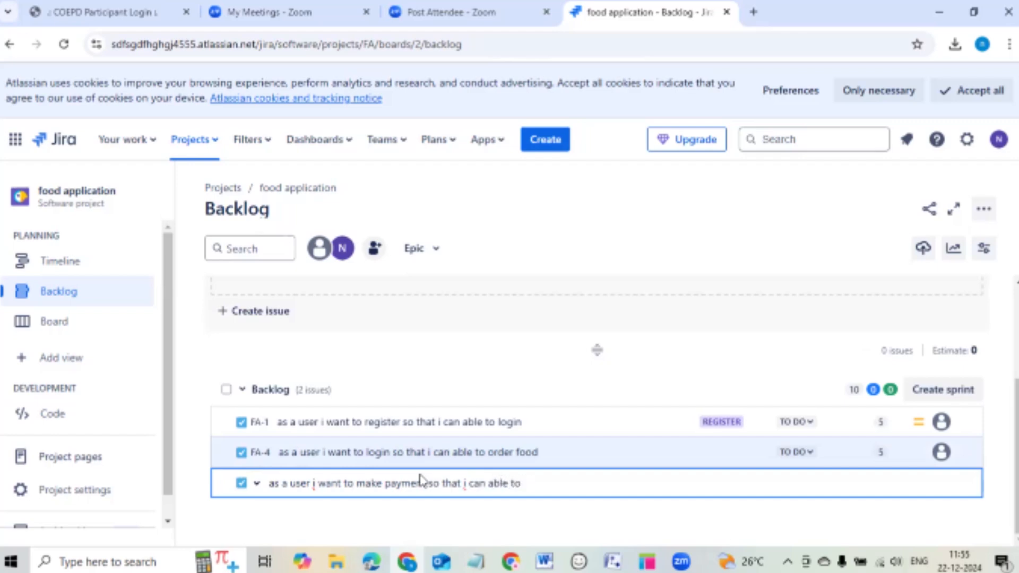
text( conform or book my)
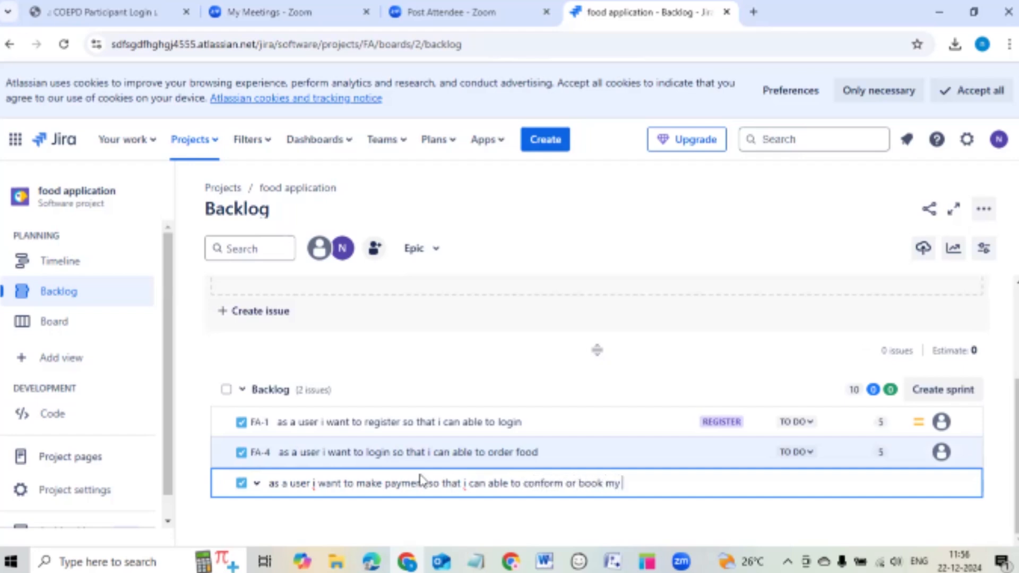
text( ored)
key(BackSpace)
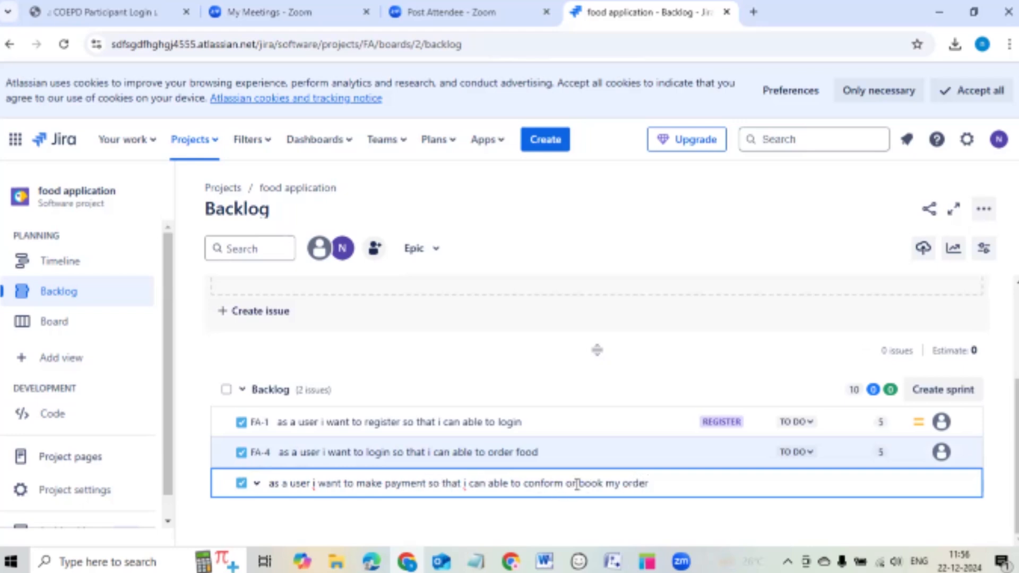
key(BackSpace)
key(BackSpace)
key(BackSpace)
key(BackSpace)
key(BackSpace)
key(BackSpace)
key(BackSpace)
key(BackSpace)
key(BackSpace)
key(BackSpace)
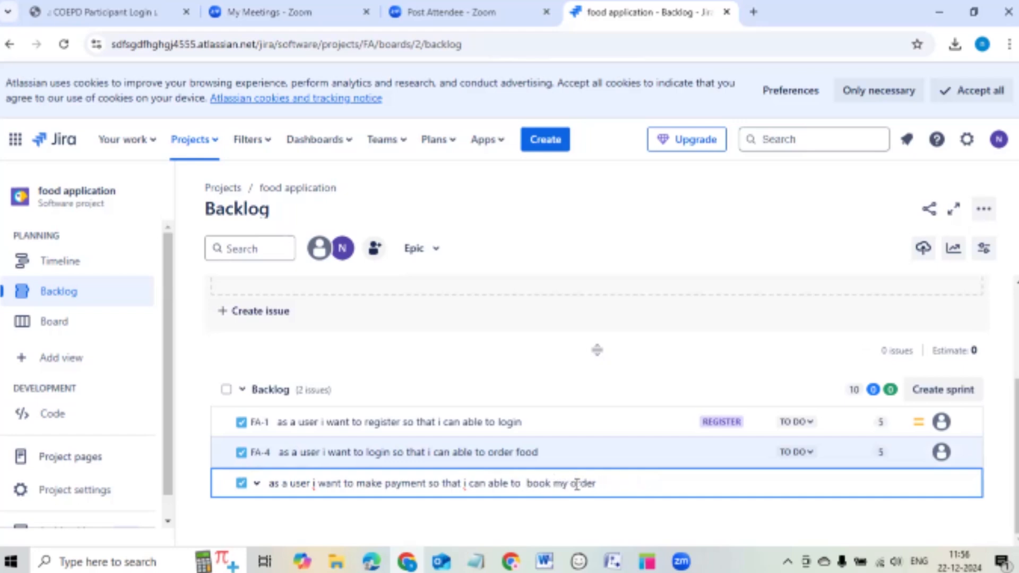
key(Return)
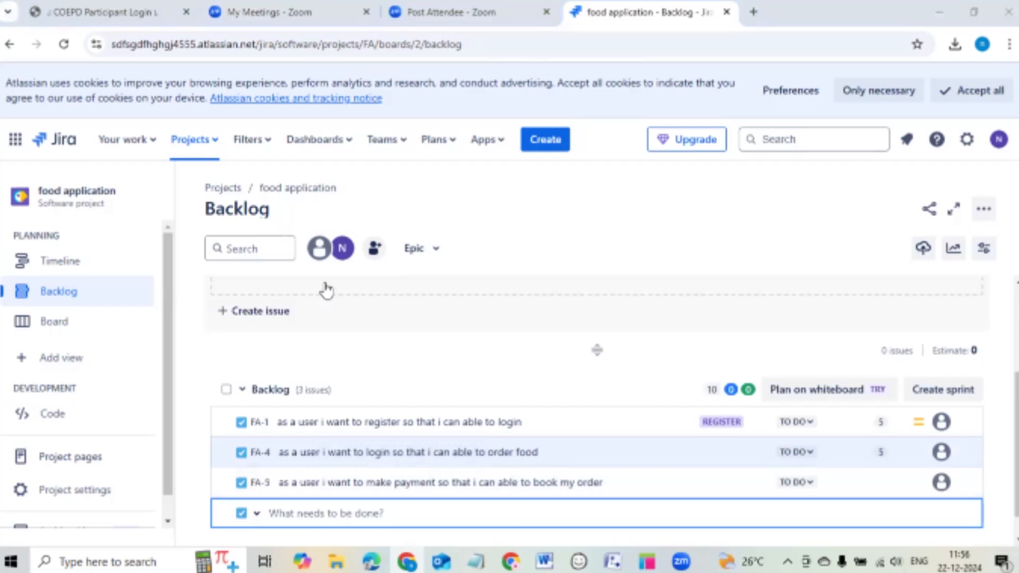
Give FA-5 5 story points, raising the backlog total to 15.
click(756, 490)
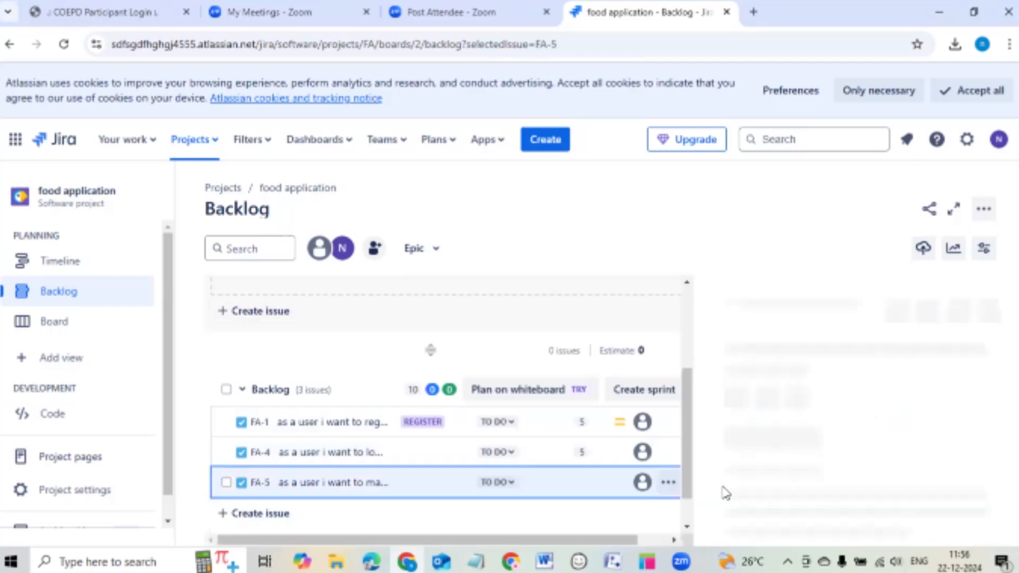
click(588, 484)
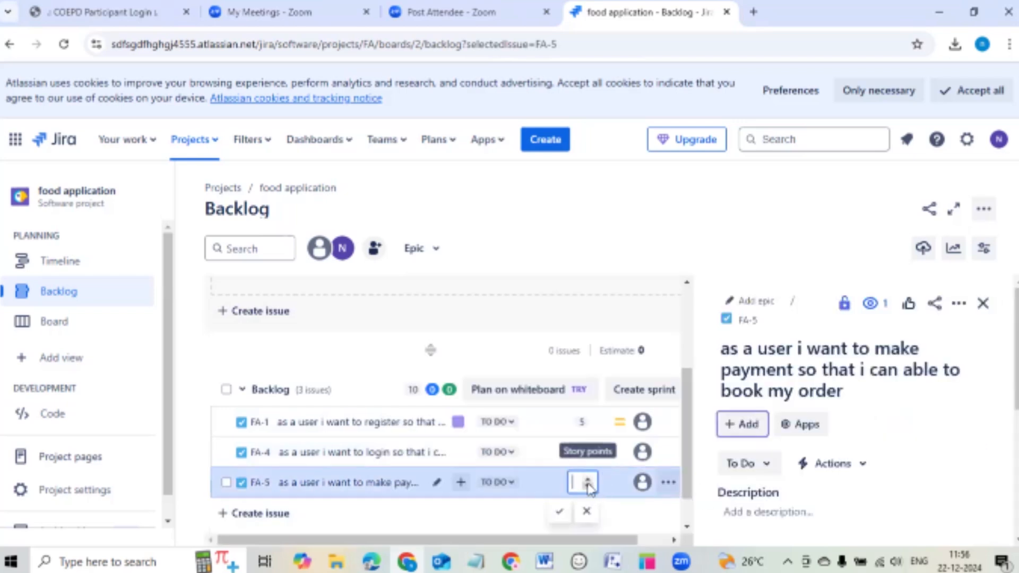
click(560, 512)
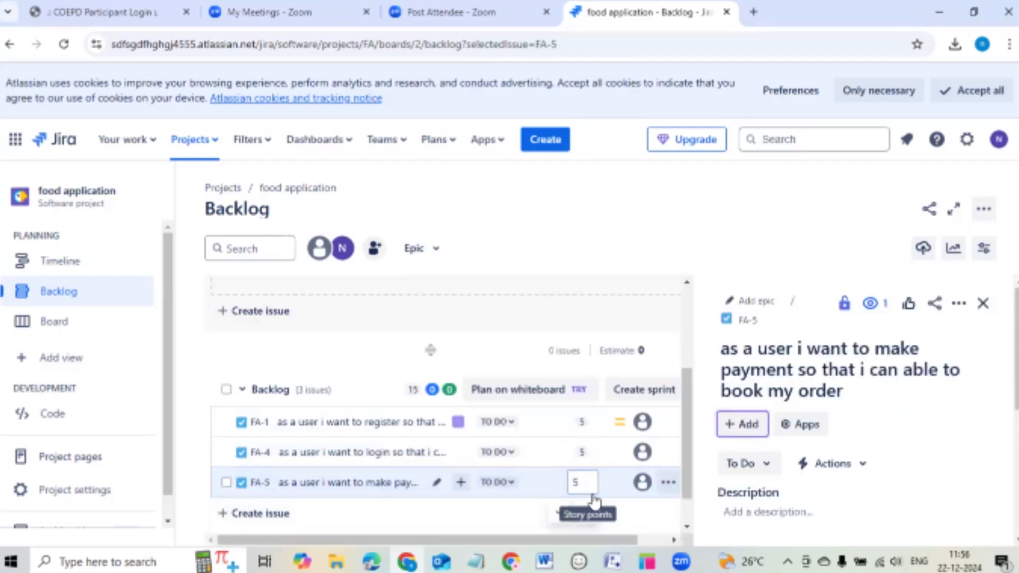
click(983, 303)
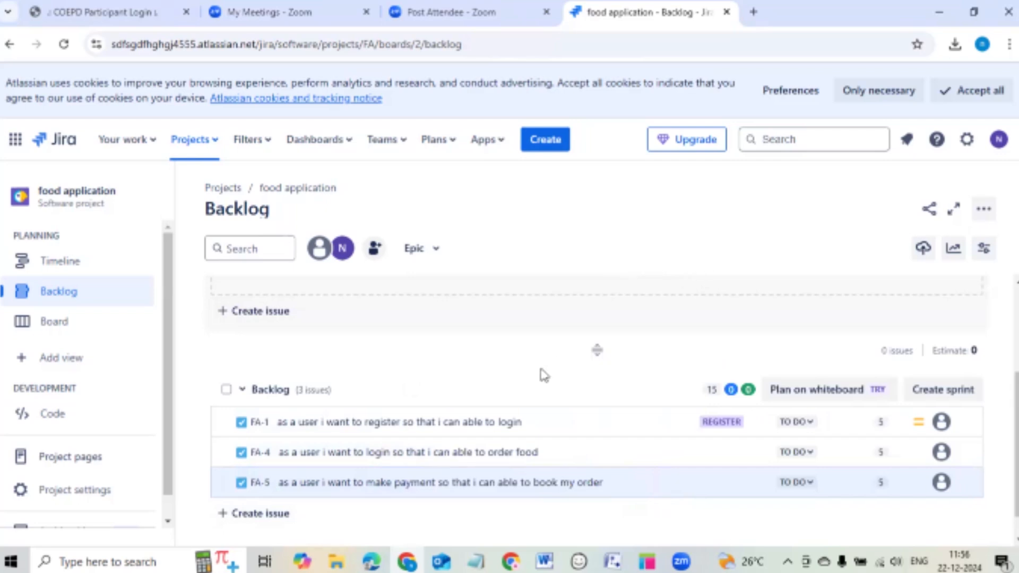
Add a new backlog issue below FA-5 and begin its summary with 'as user i'.
scroll(337, 423, up, 2)
scroll(336, 423, down, 2)
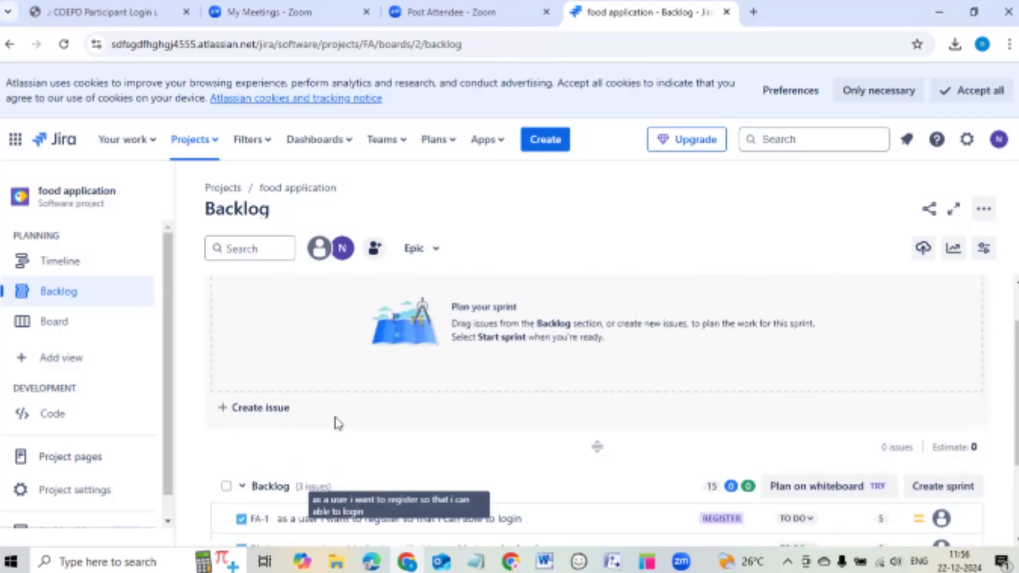
click(242, 514)
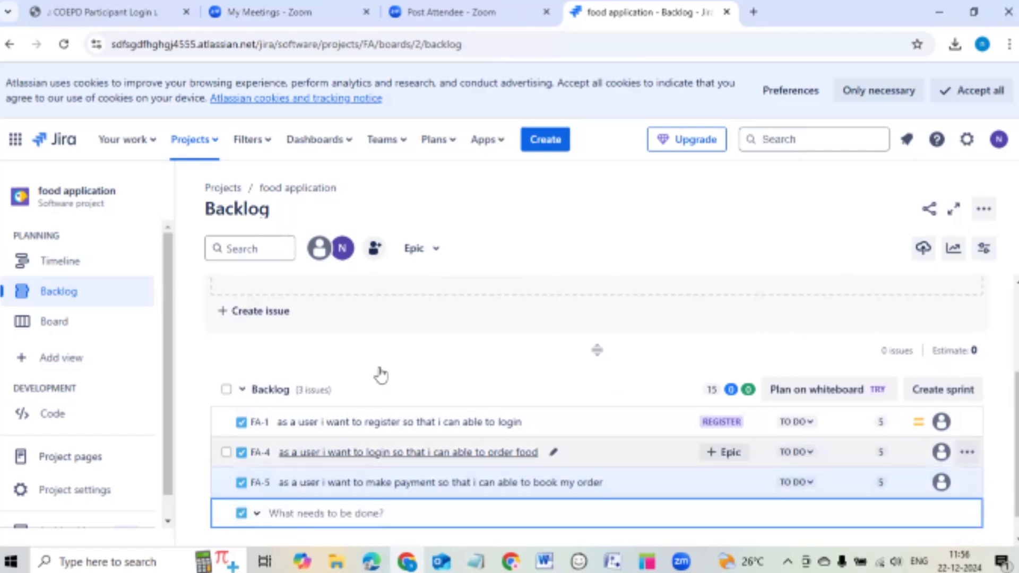
click(384, 371)
scroll(269, 491, down, 1)
click(270, 484)
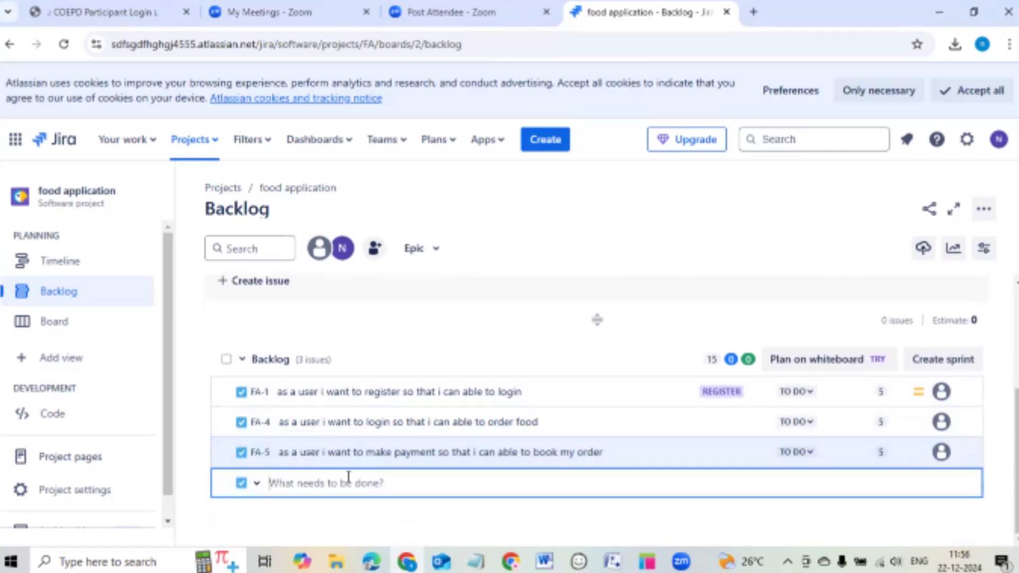
text(as user i)
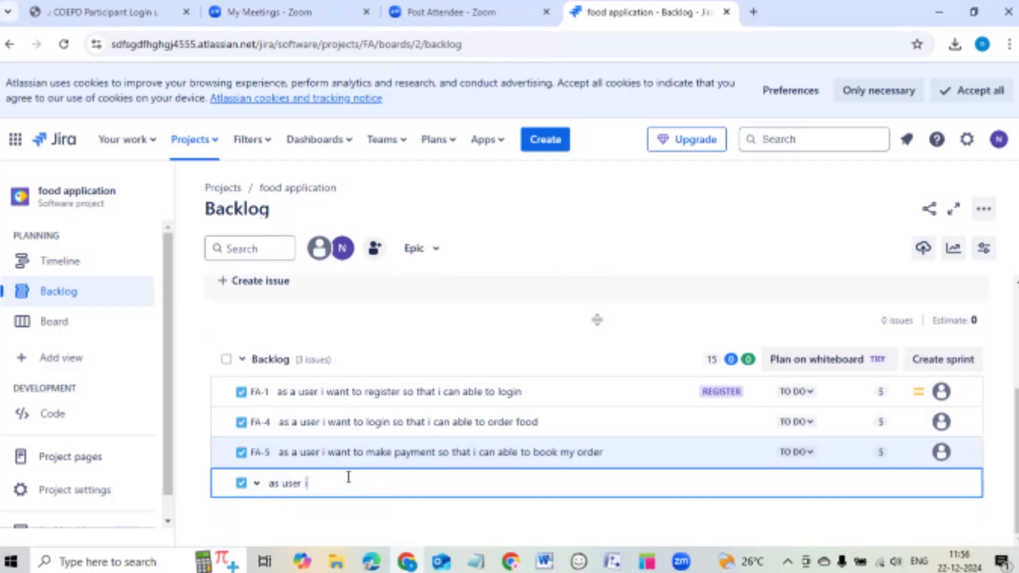
text( want to)
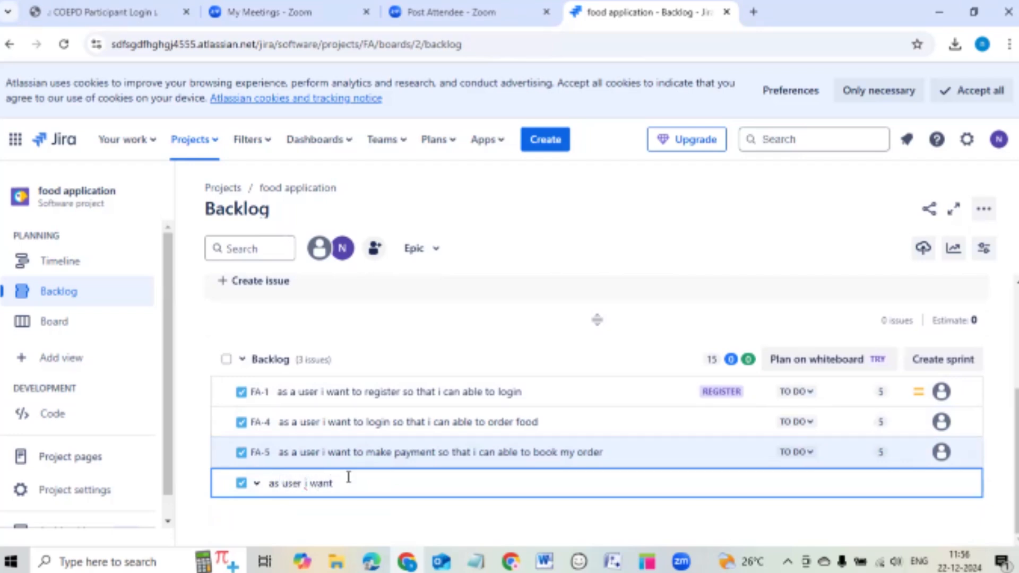
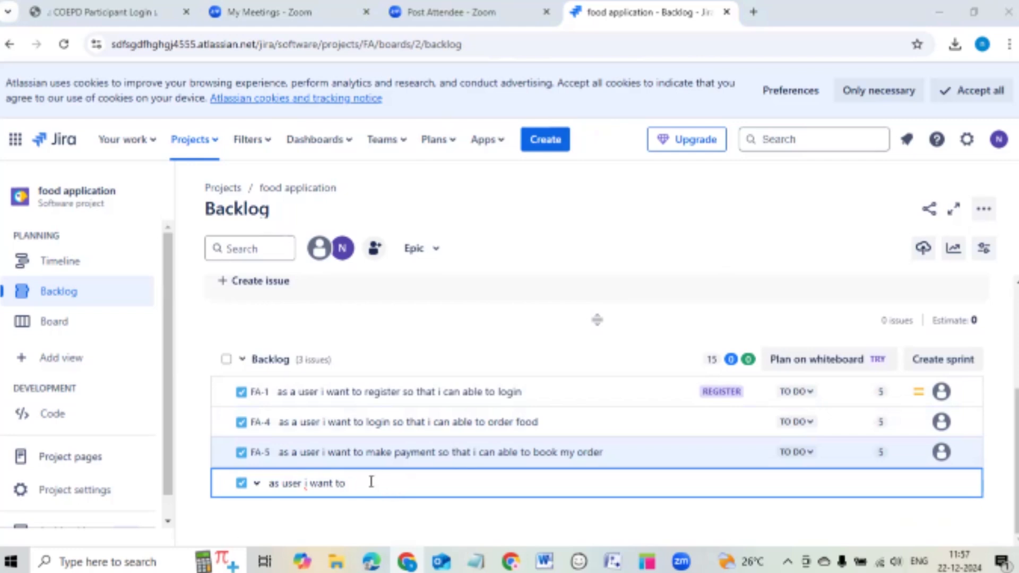
Finish and create the story 'as restrnt owner i want to login so that i can see my food order'.
key(BackSpace)
key(BackSpace)
key(BackSpace)
key(BackSpace)
key(BackSpace)
key(BackSpace)
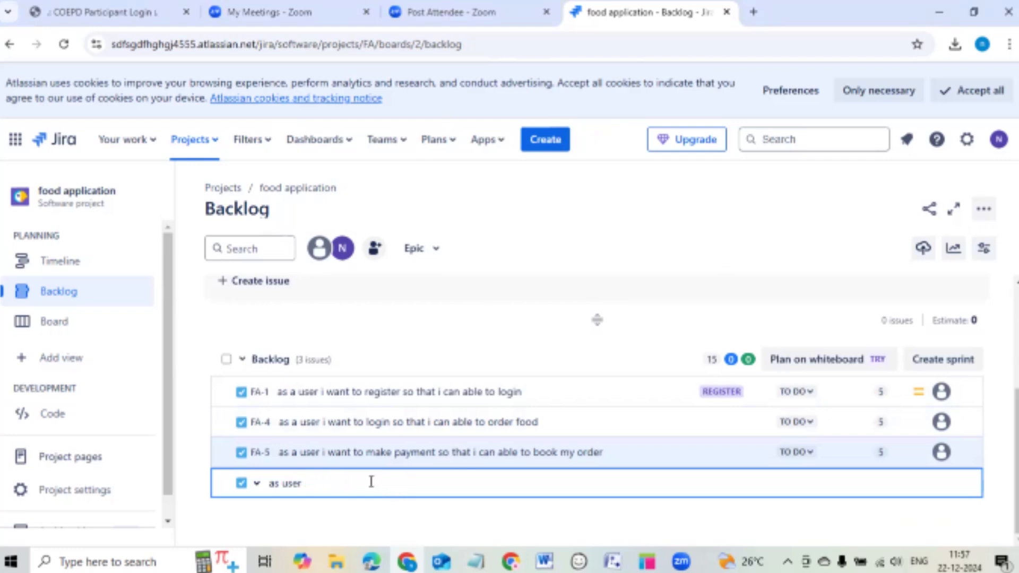
text(rest)
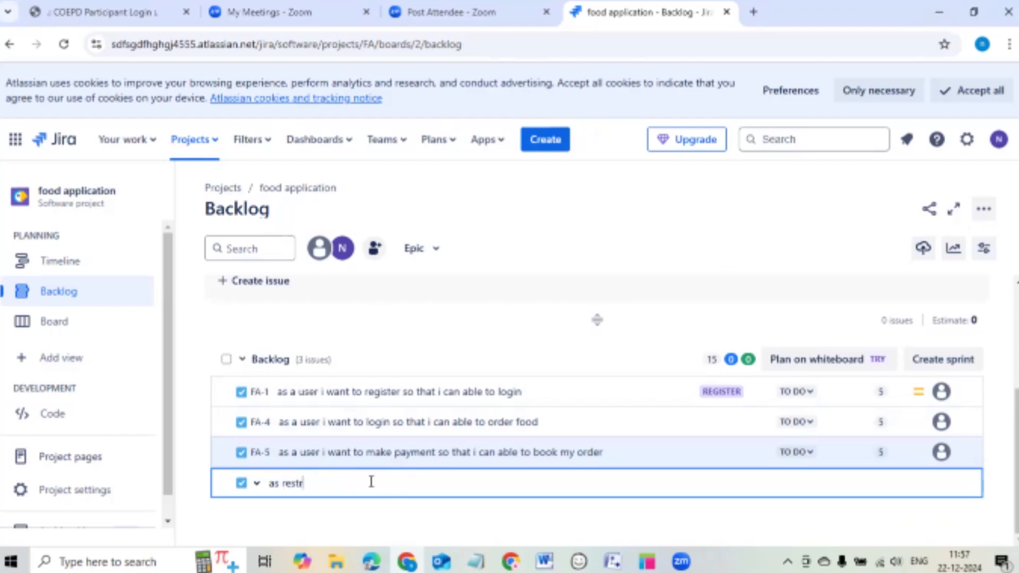
text(rnt owner i want to login s)
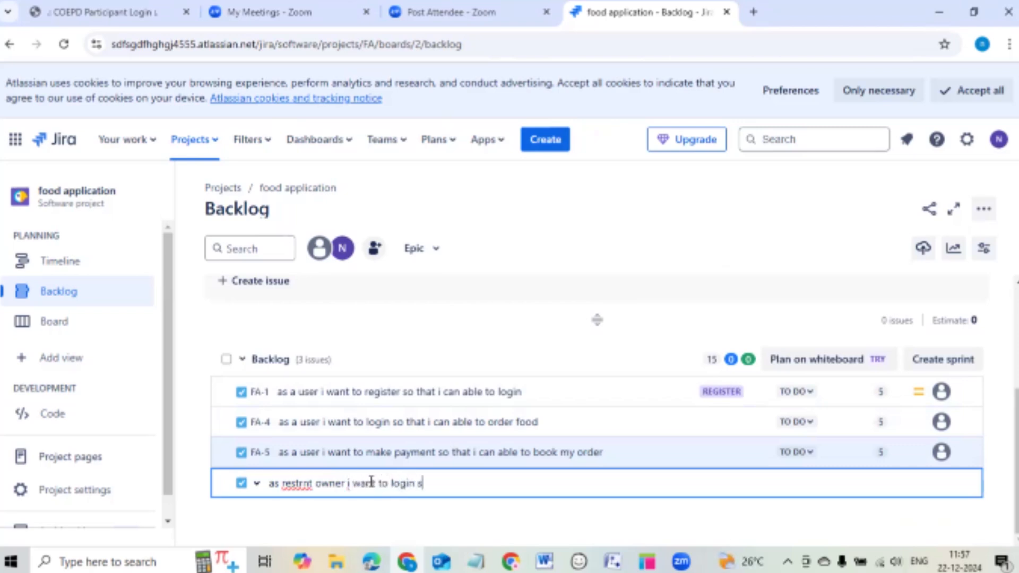
text(o that i can see my)
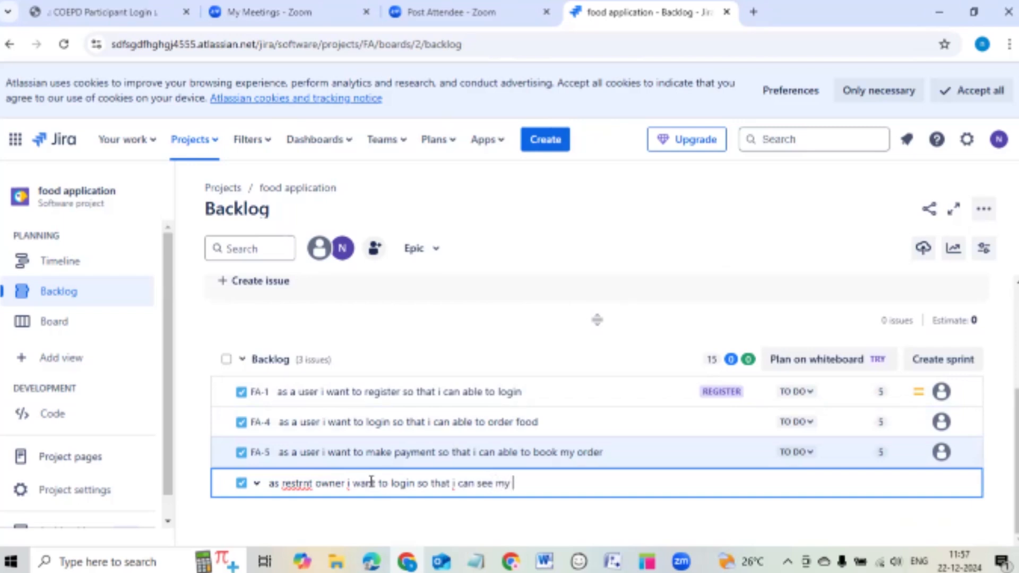
text( food order)
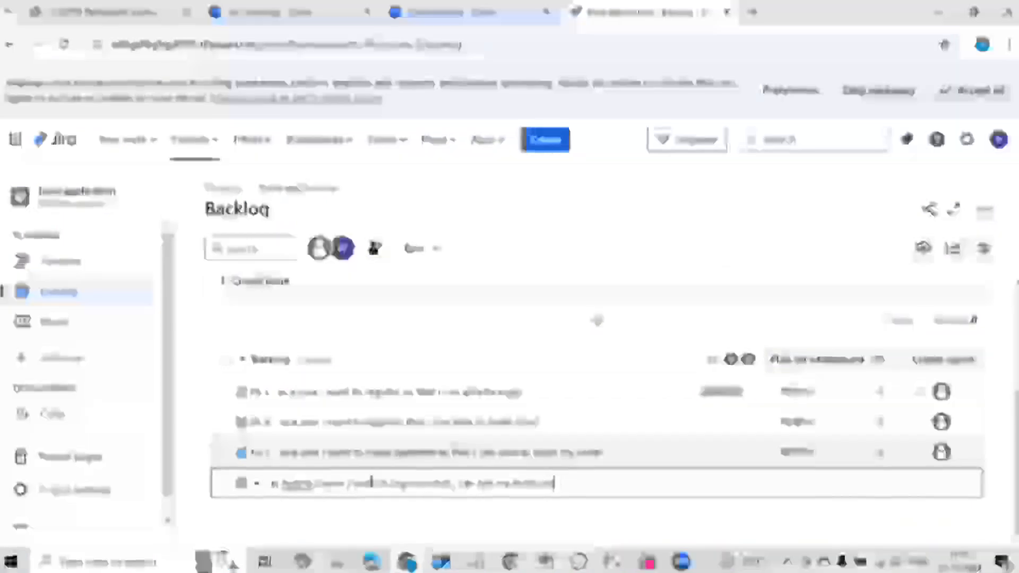
key(Return)
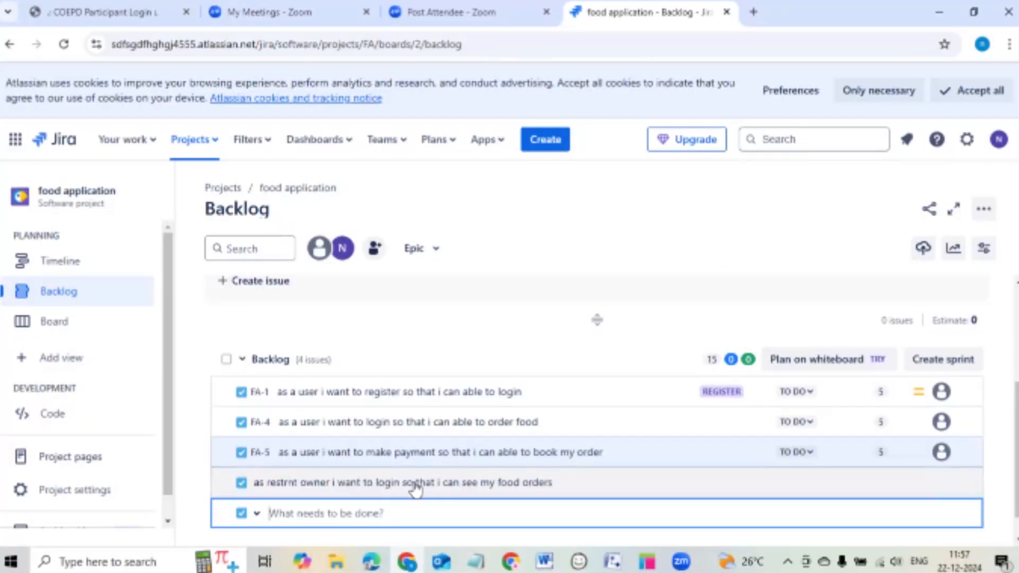
Estimate FA-6 at 5 story points, bringing the backlog total to 20.
click(714, 489)
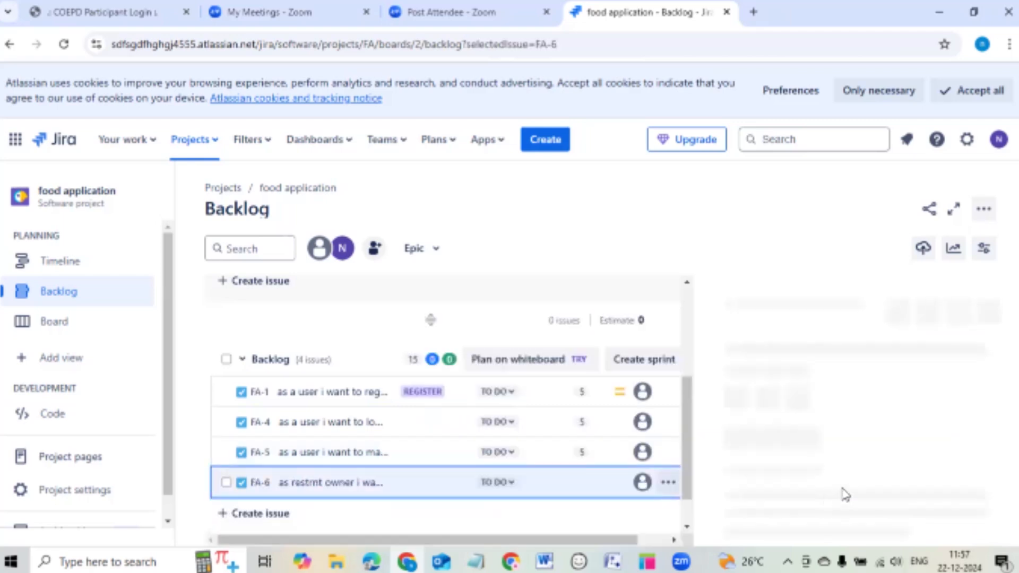
click(586, 484)
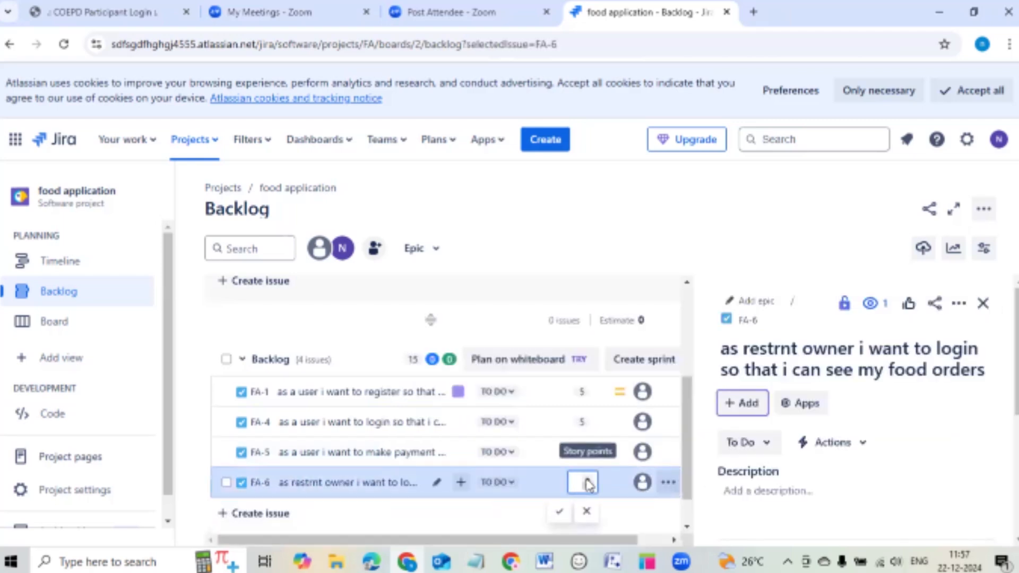
text(5)
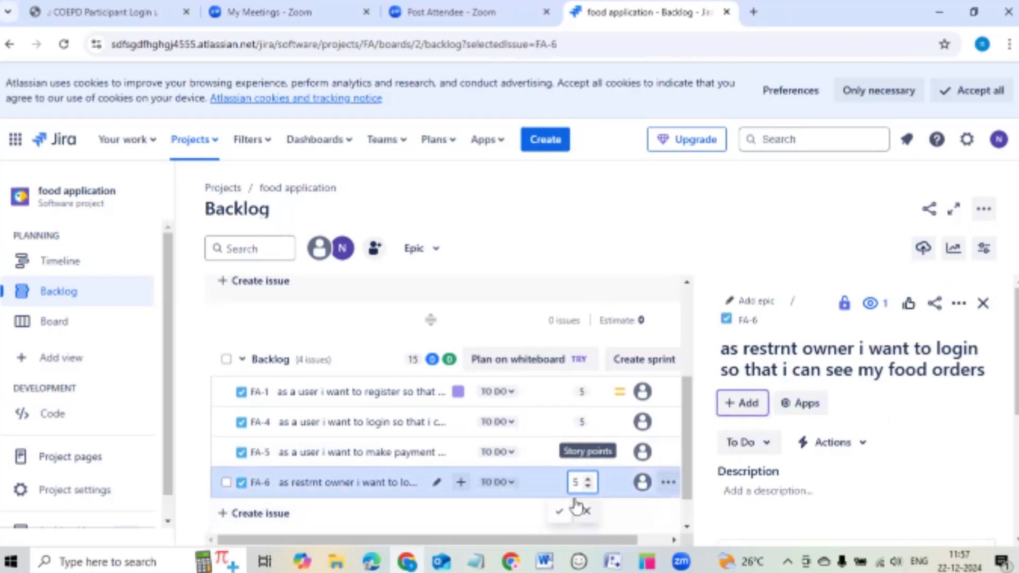
click(560, 512)
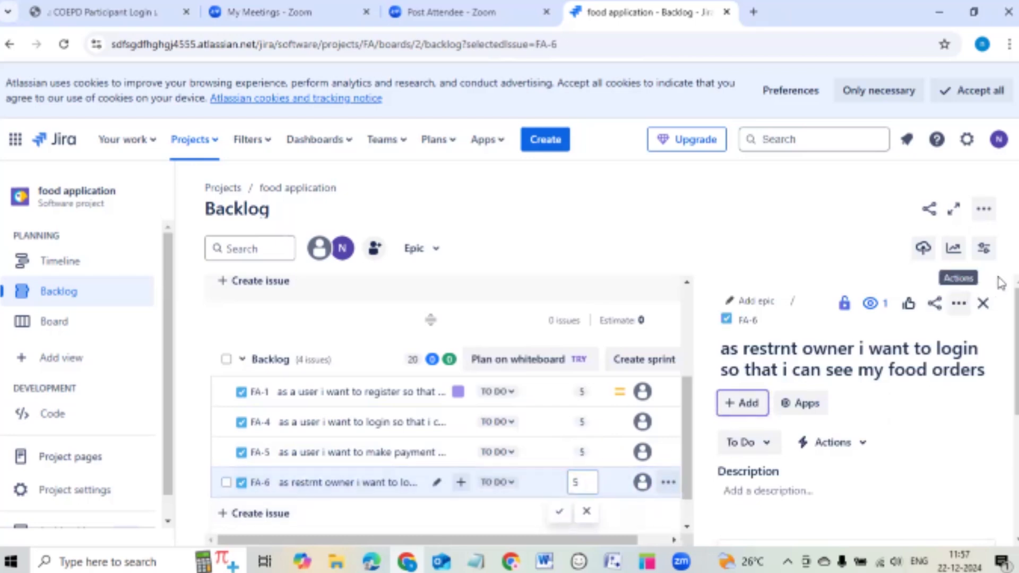
click(984, 305)
scroll(707, 334, down, 1)
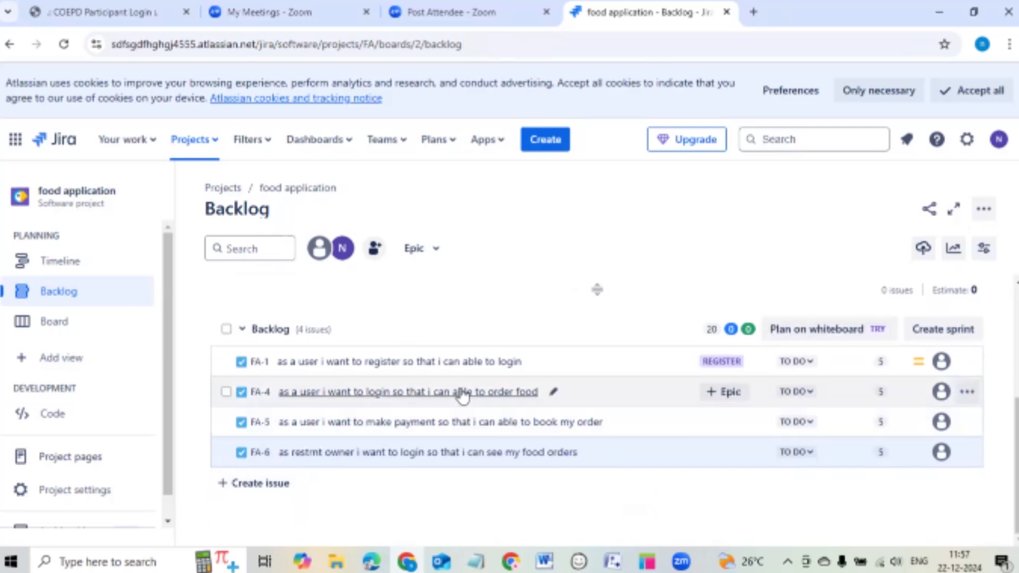
Add backlog story FA-7 'as a admin i want to login so that i can able to see order status'.
click(289, 485)
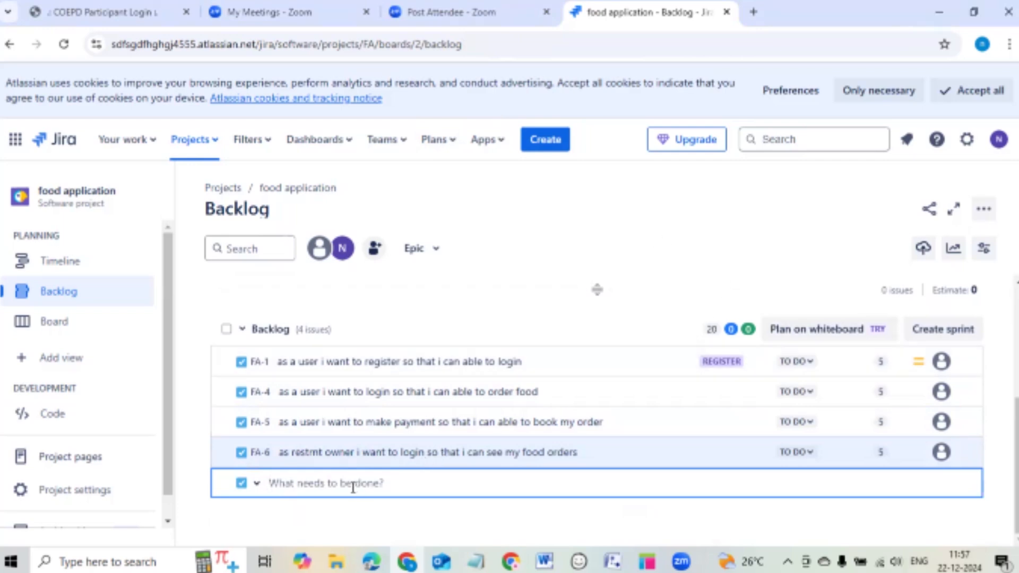
text(as a admin i want to)
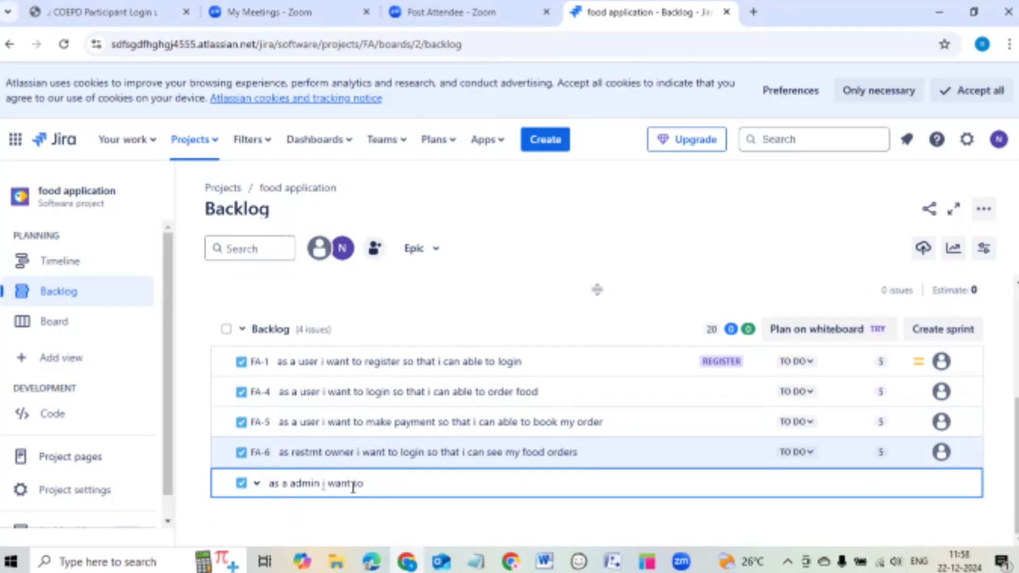
text( login so that i ca)
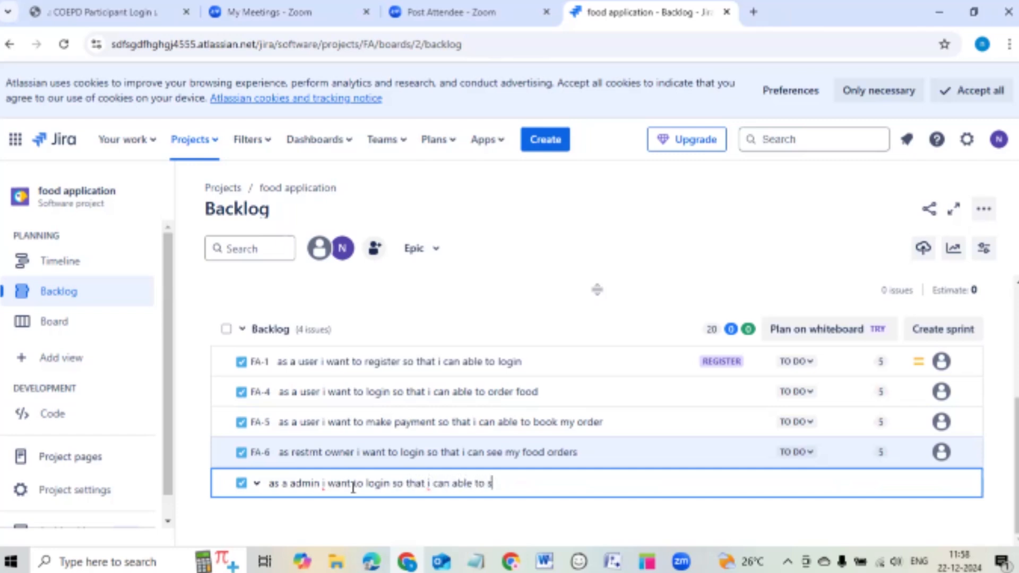
text(n able to see order stat)
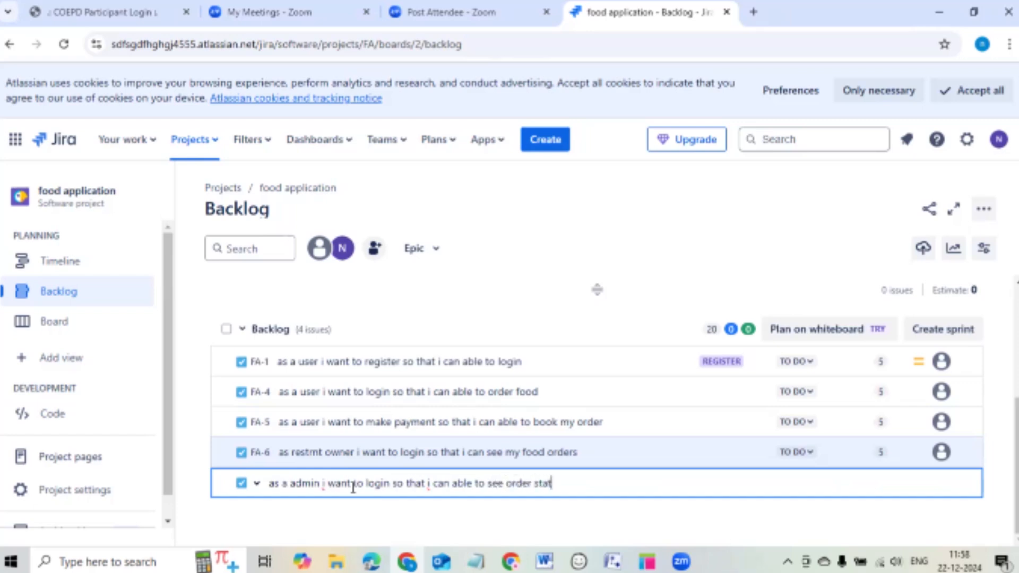
text(us)
key(Return)
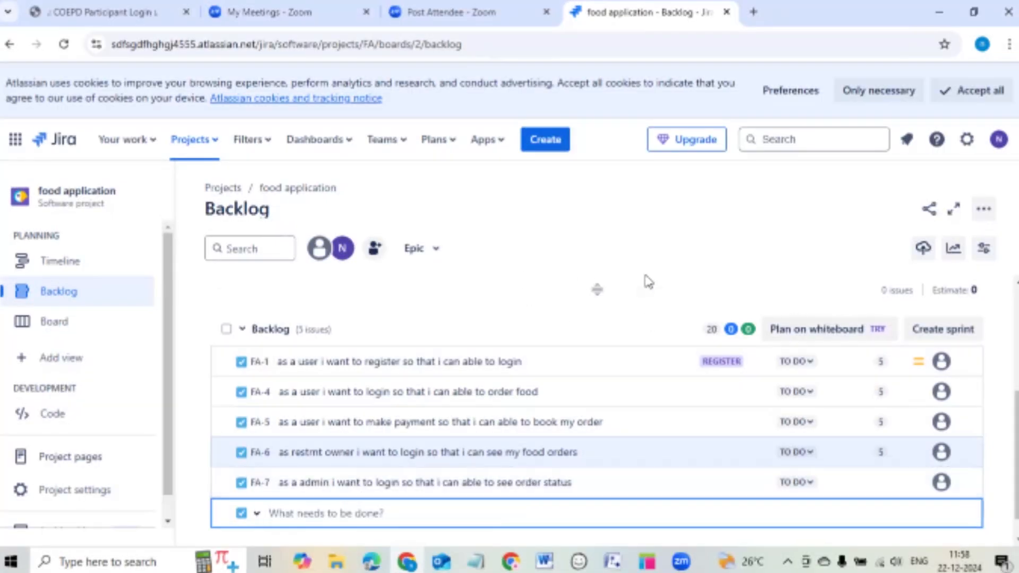
Drag FA-1 and FA-4 from the backlog into FA Sprint 1.
scroll(645, 280, up, 4)
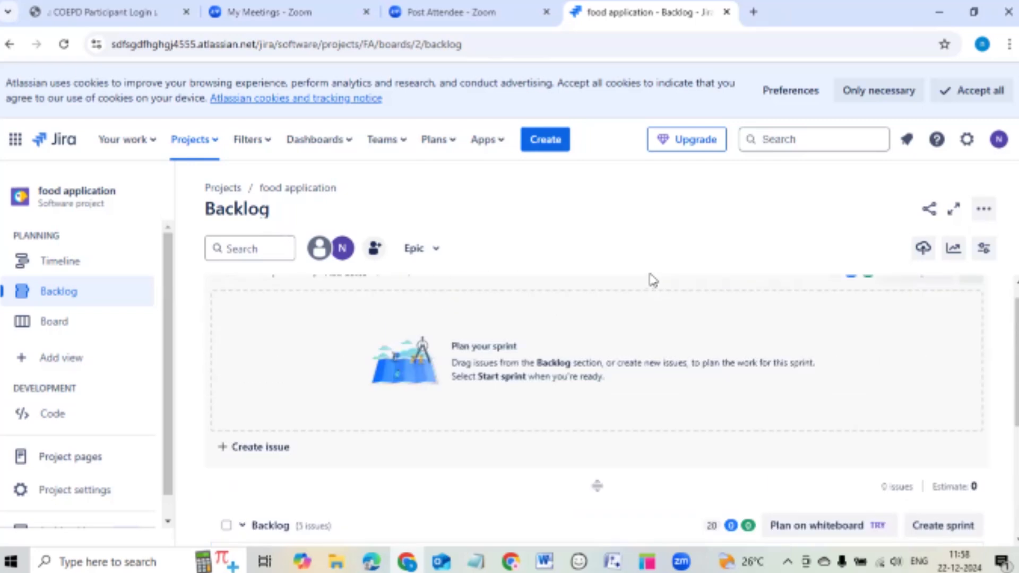
scroll(653, 280, down, 3)
scroll(584, 372, up, 3)
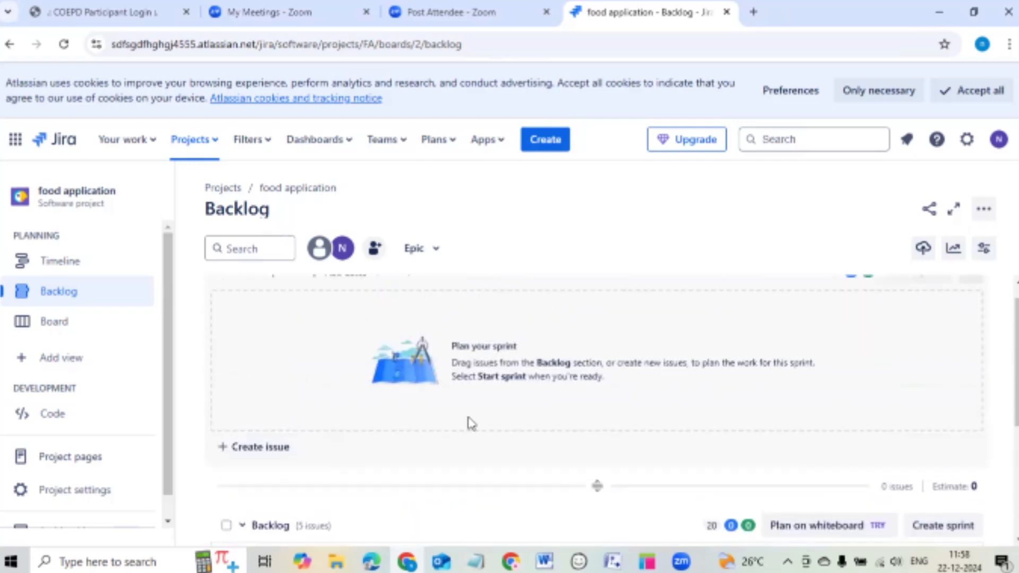
scroll(478, 417, down, 3)
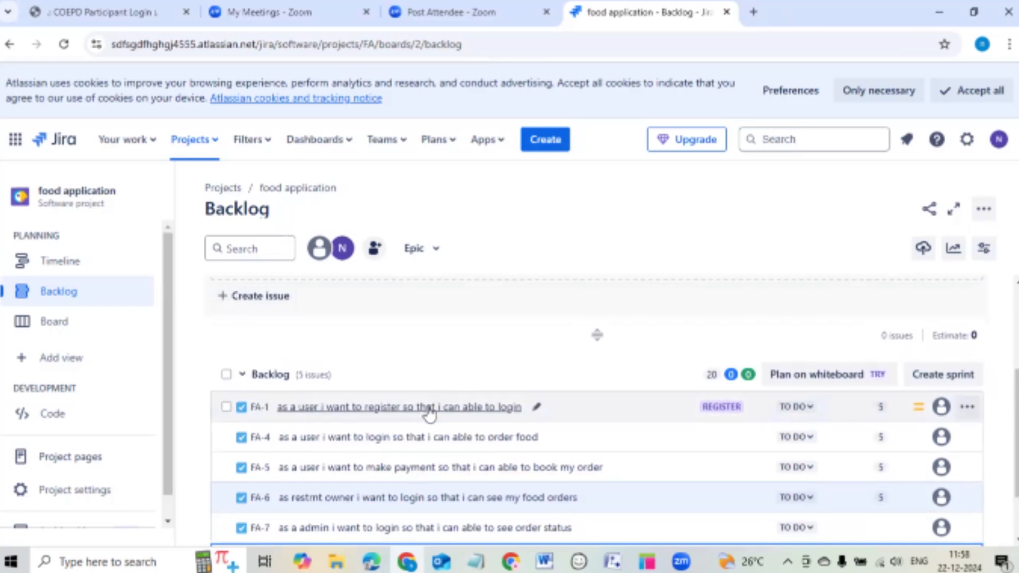
drag(428, 414, 550, 284)
scroll(432, 393, down, 3)
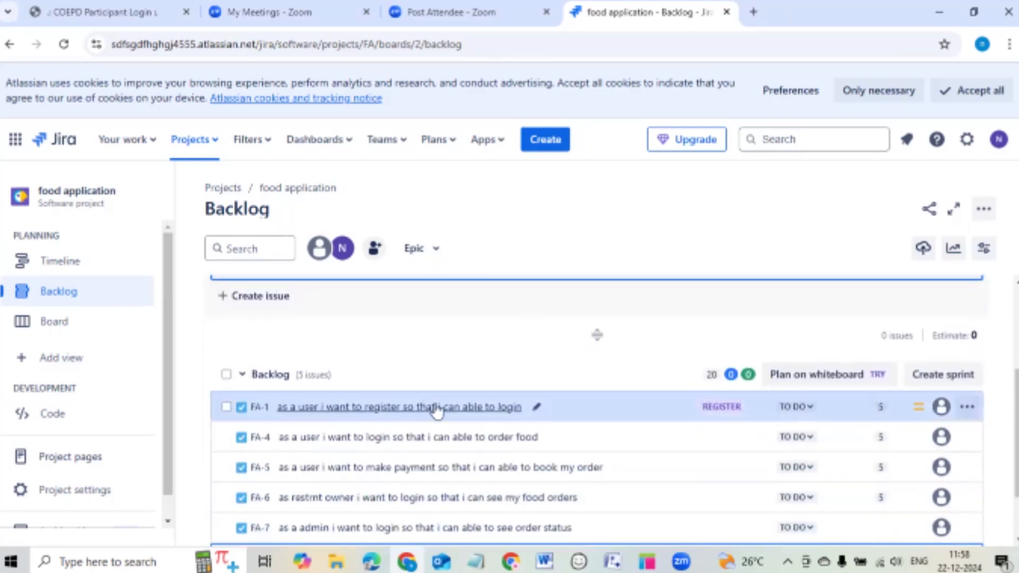
scroll(474, 471, up, 2)
drag(455, 482, 505, 352)
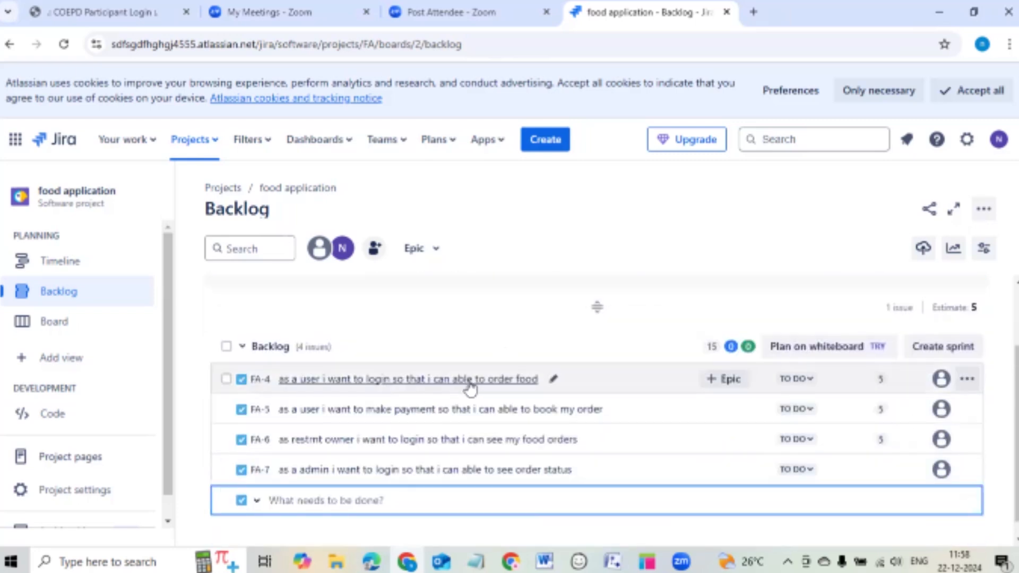
scroll(473, 414, up, 2)
drag(467, 455, 469, 297)
drag(449, 455, 428, 298)
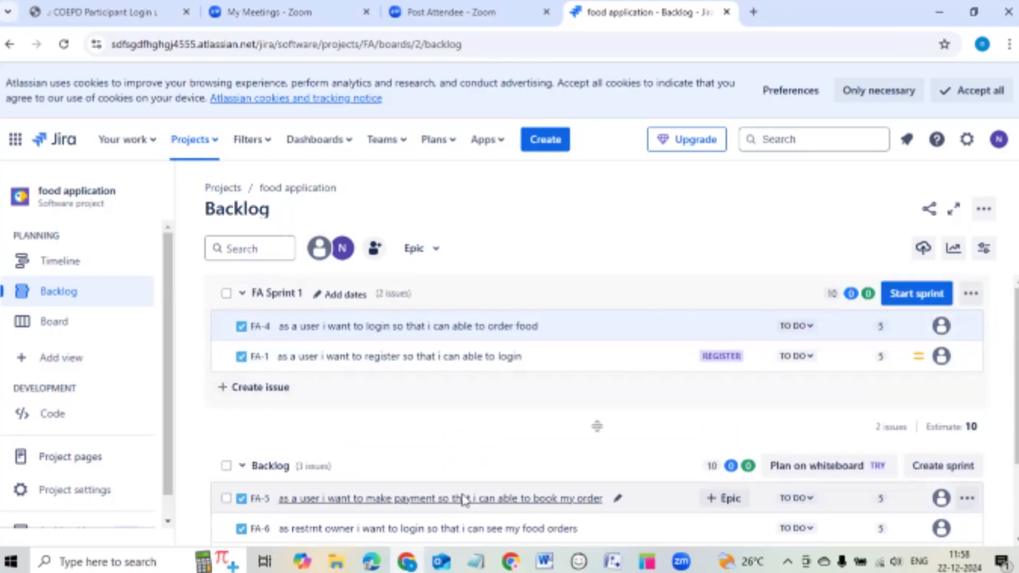
Drag FA-5, FA-6 and FA-7 into FA Sprint 1, giving five issues estimated at 20.
drag(462, 496, 427, 403)
drag(454, 518, 437, 359)
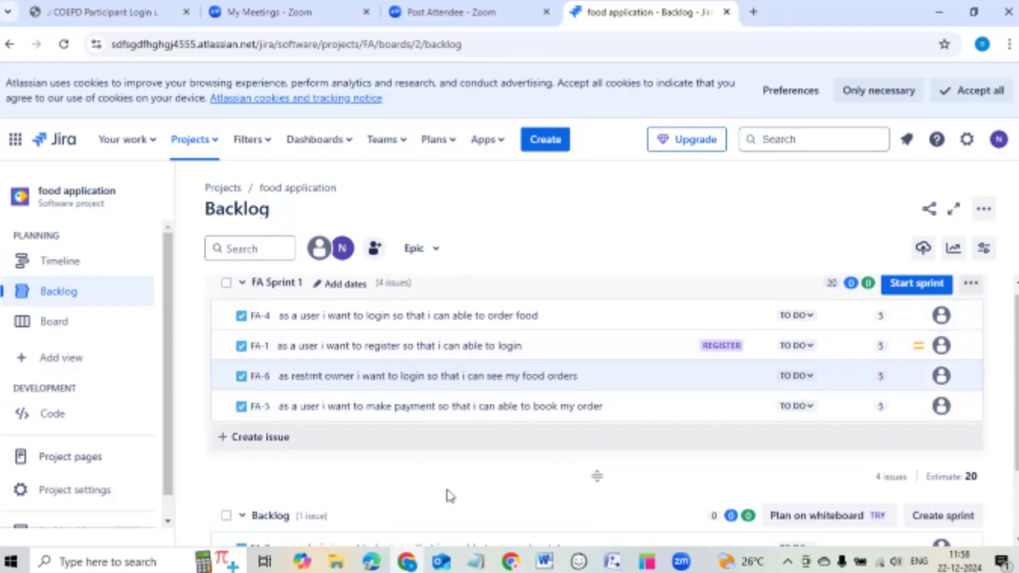
scroll(451, 495, down, 1)
click(454, 498)
scroll(452, 425, up, 2)
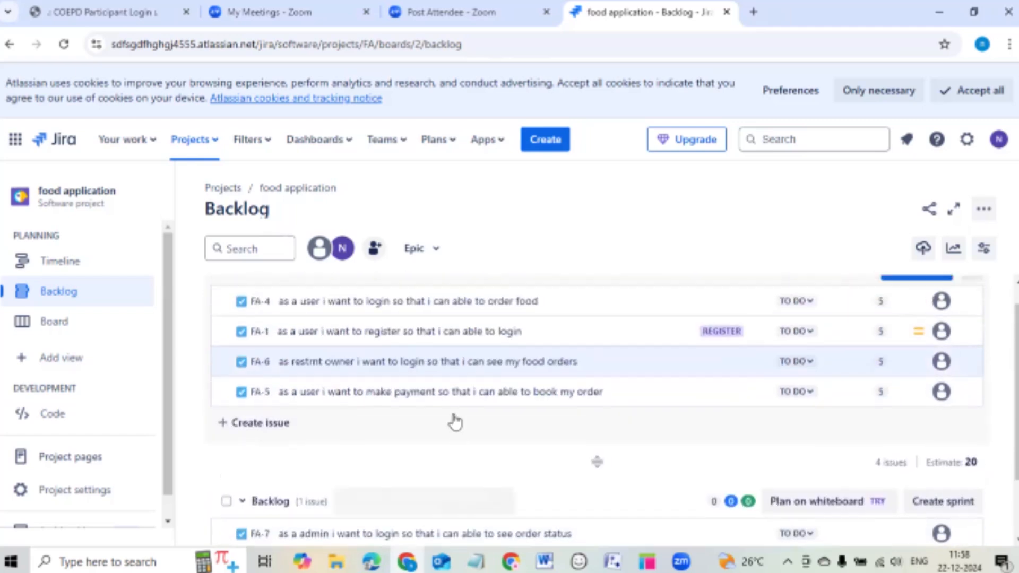
scroll(470, 491, down, 2)
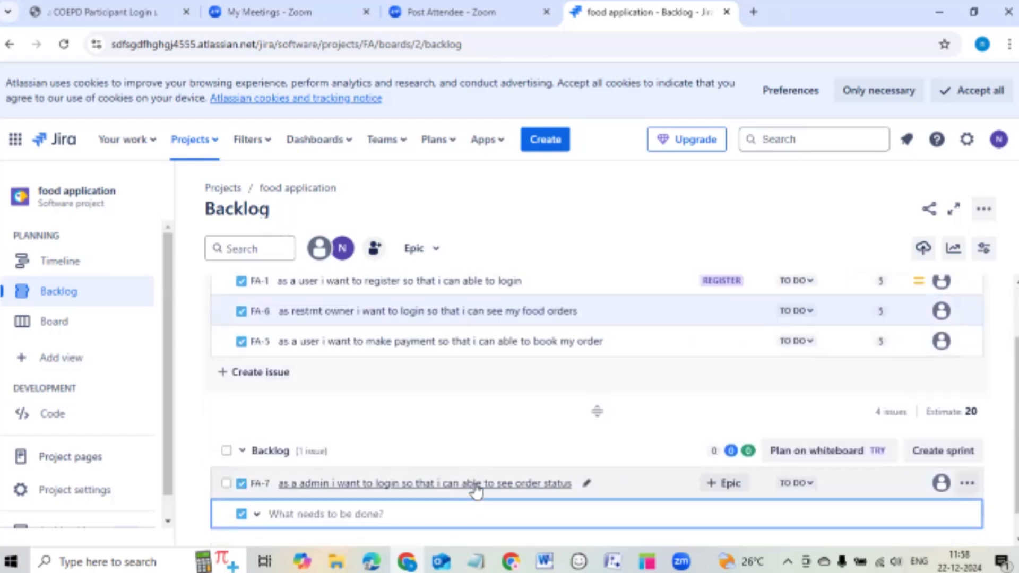
drag(473, 491, 440, 320)
scroll(473, 405, up, 2)
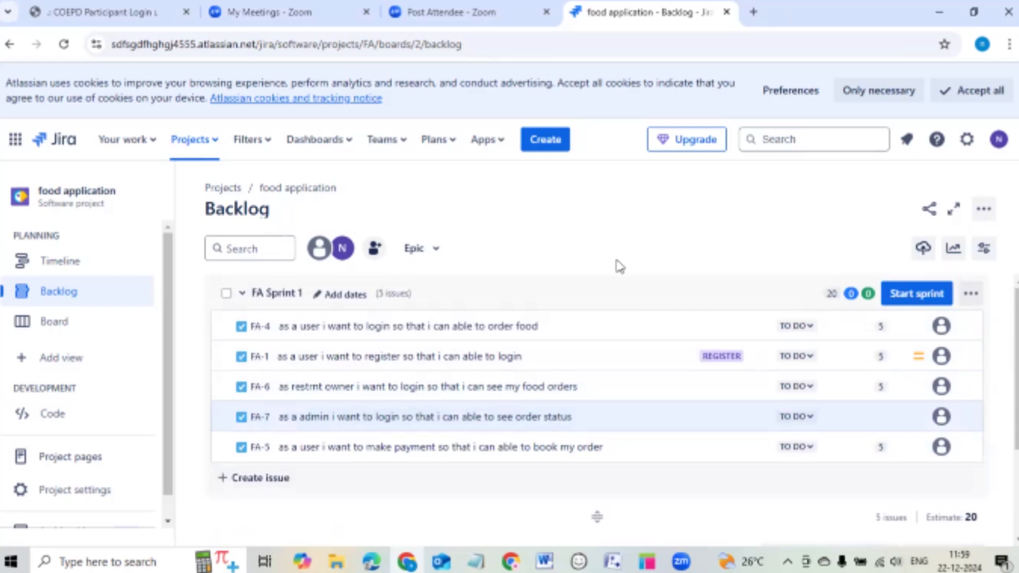
Estimate FA-7 at 5 story points, raising FA Sprint 1's estimate to 25.
click(881, 421)
click(587, 419)
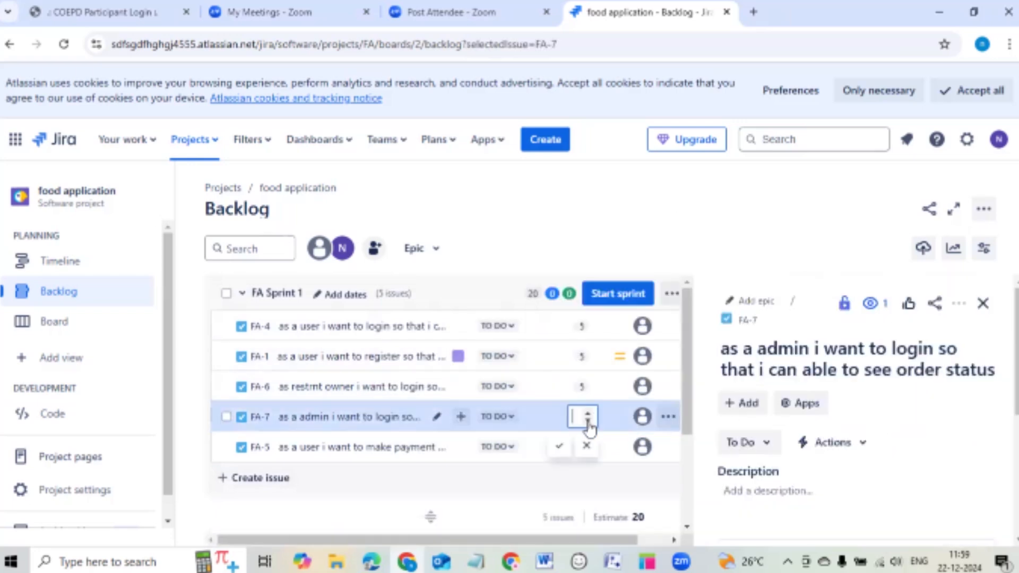
text(5)
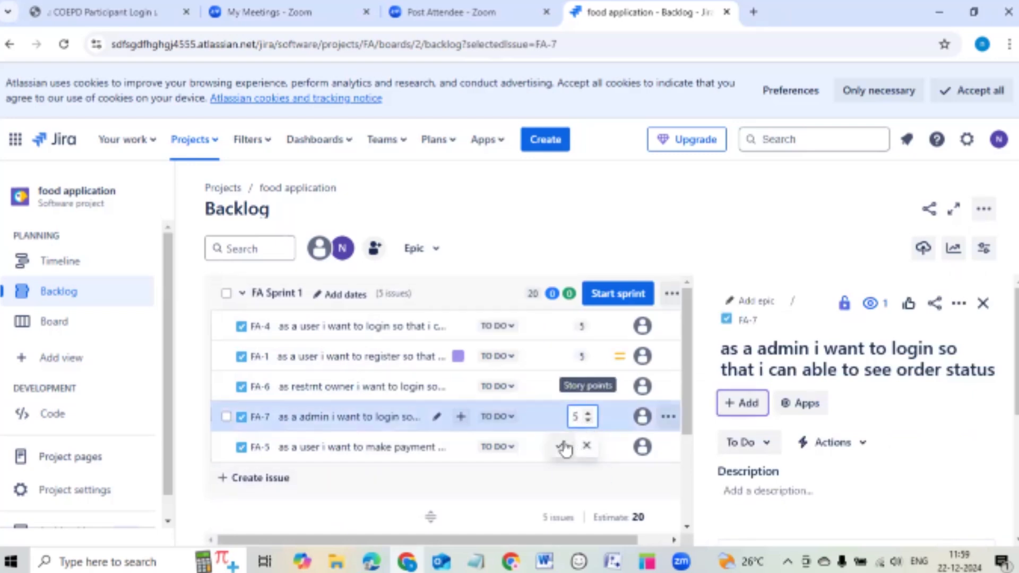
click(562, 447)
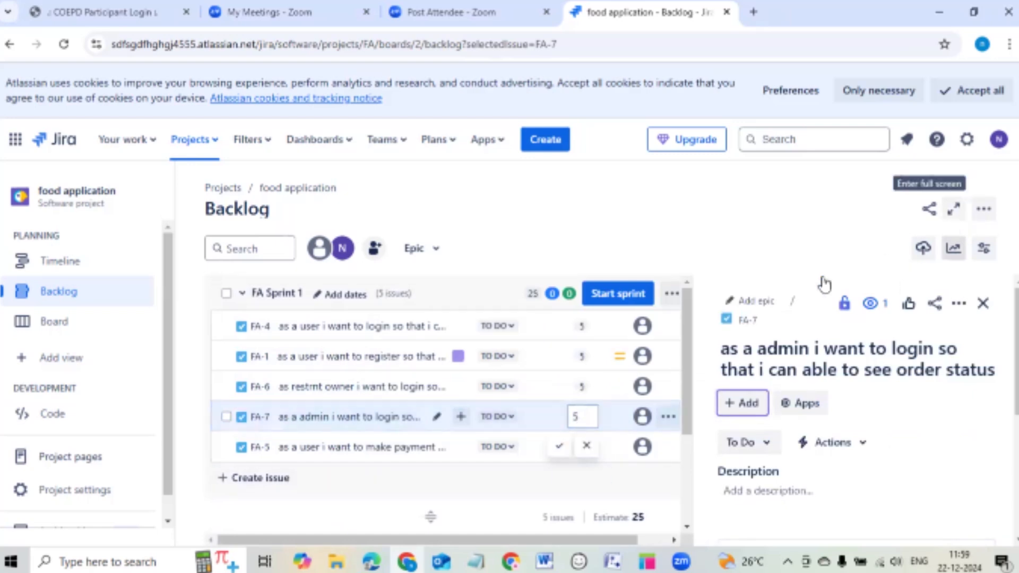
click(984, 304)
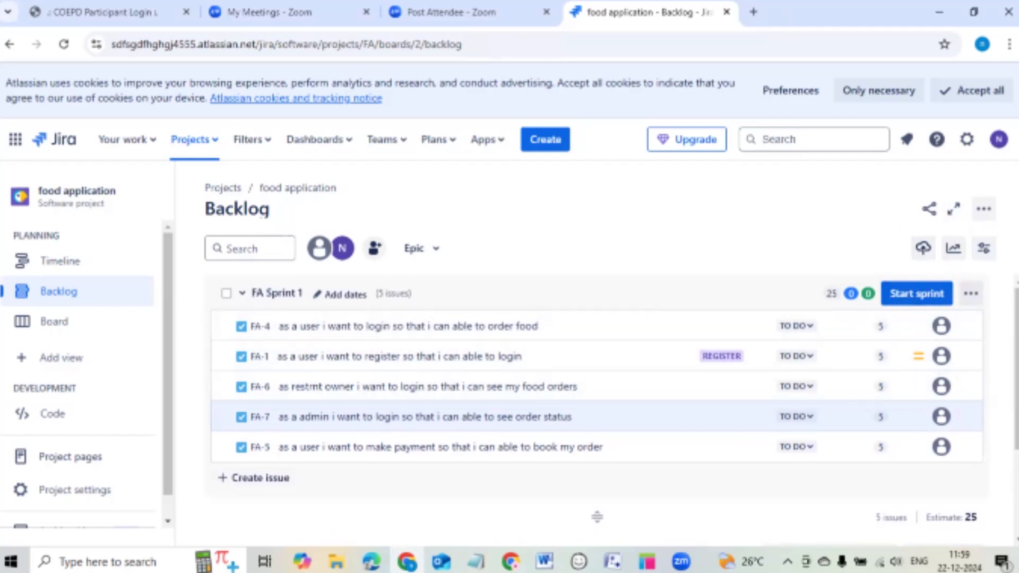
Start FA Sprint 1 with a 1 week duration, from 12/22/2024 to 12/29/2024.
click(921, 296)
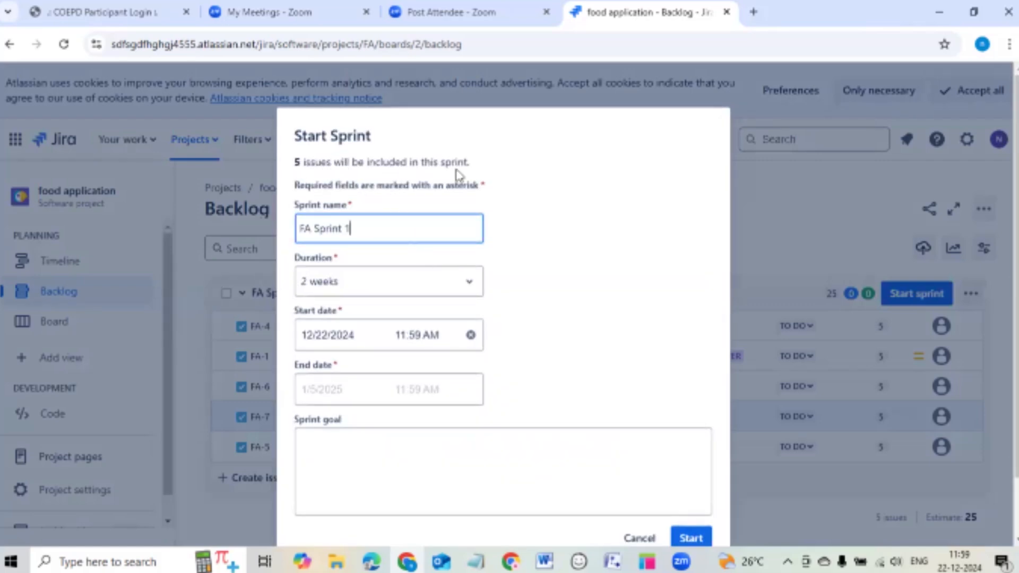
click(372, 280)
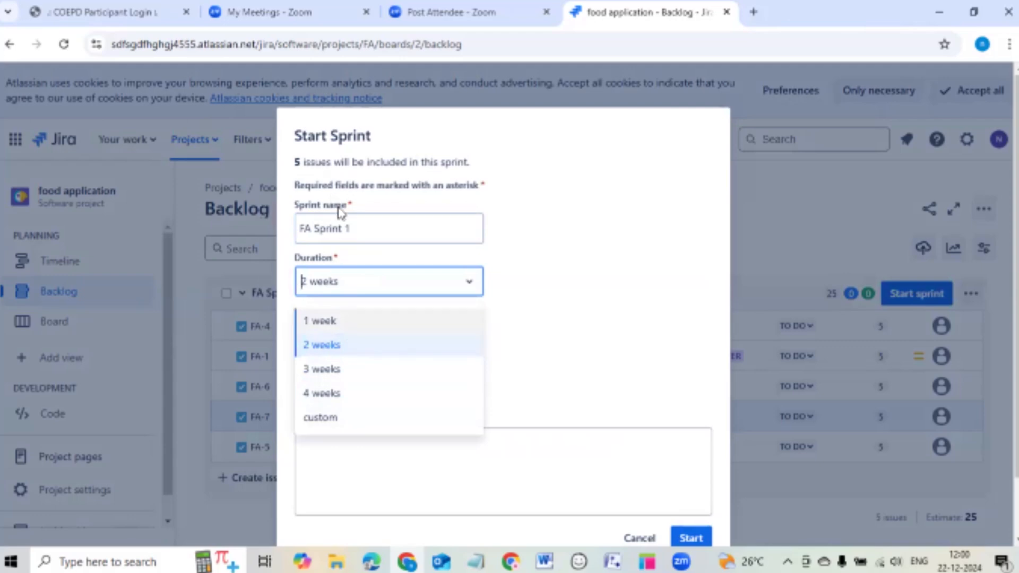
click(333, 326)
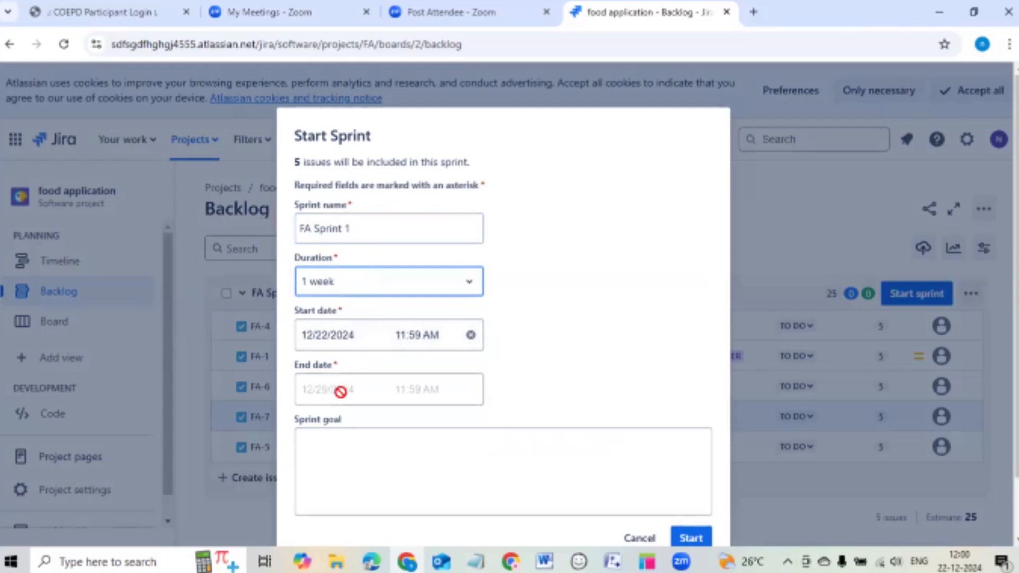
scroll(550, 277, down, 2)
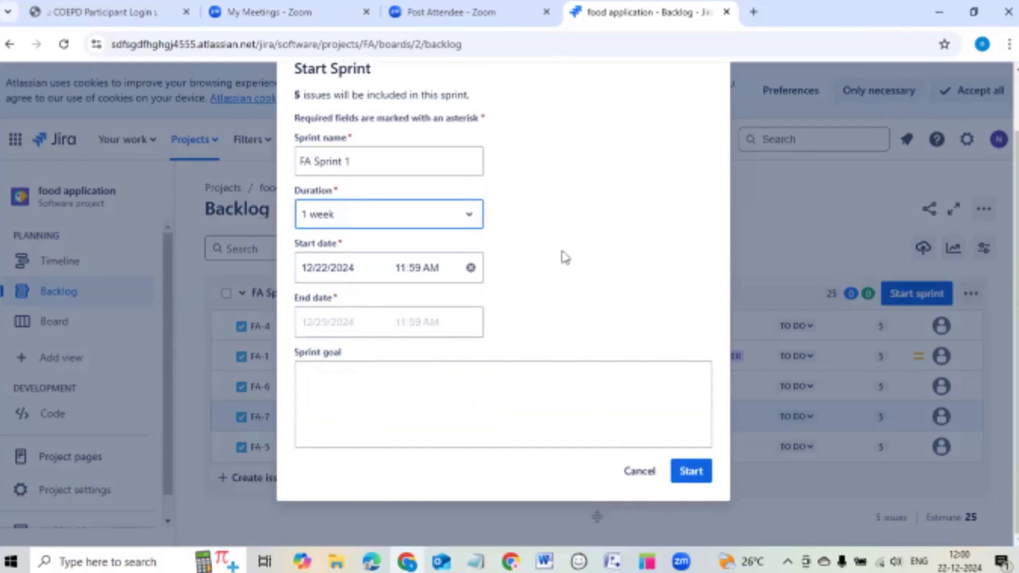
scroll(566, 258, up, 2)
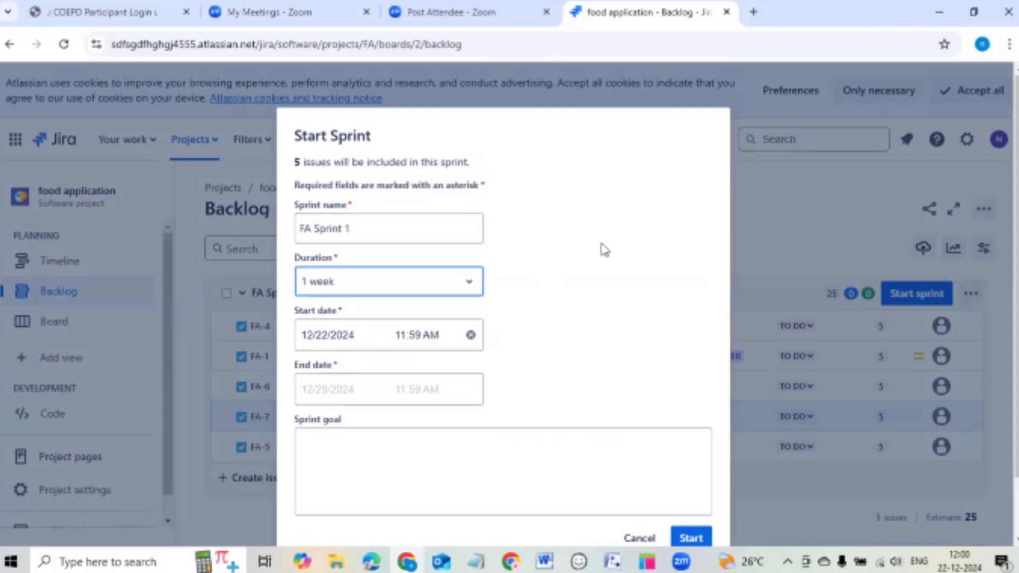
scroll(453, 400, down, 2)
click(453, 400)
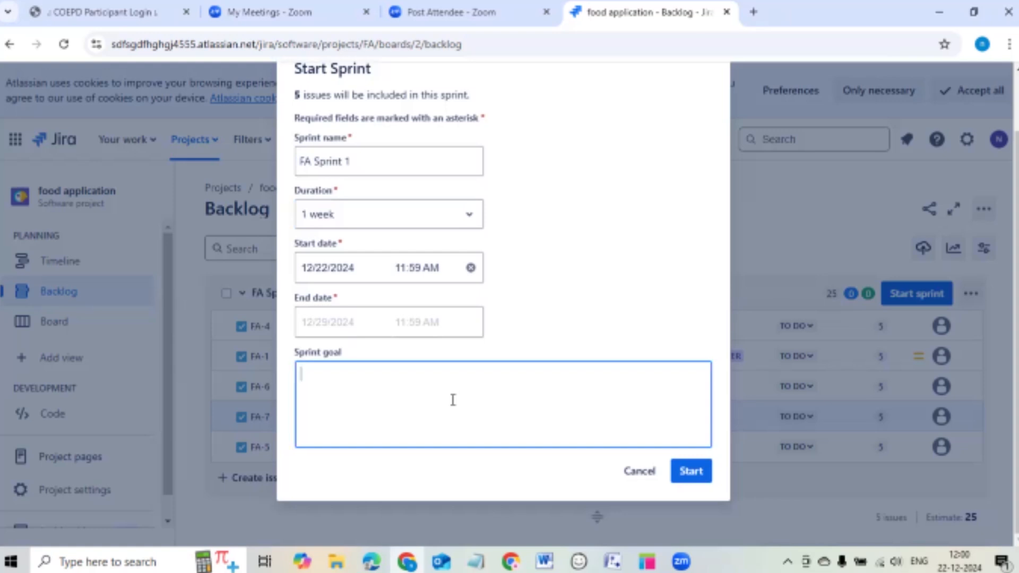
click(690, 469)
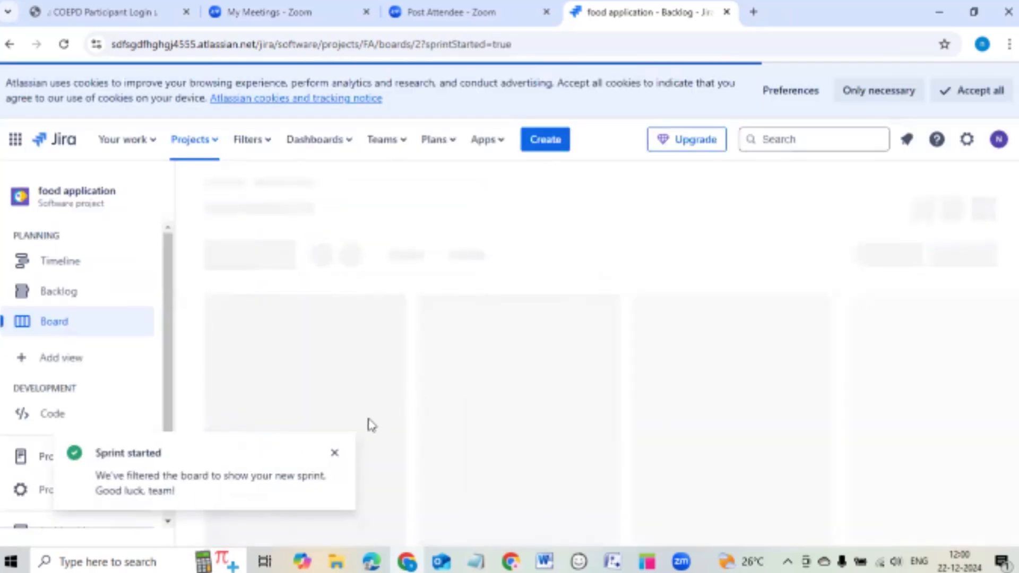
Dismiss the sprint-started notice and review the five stories in the To Do column.
click(334, 453)
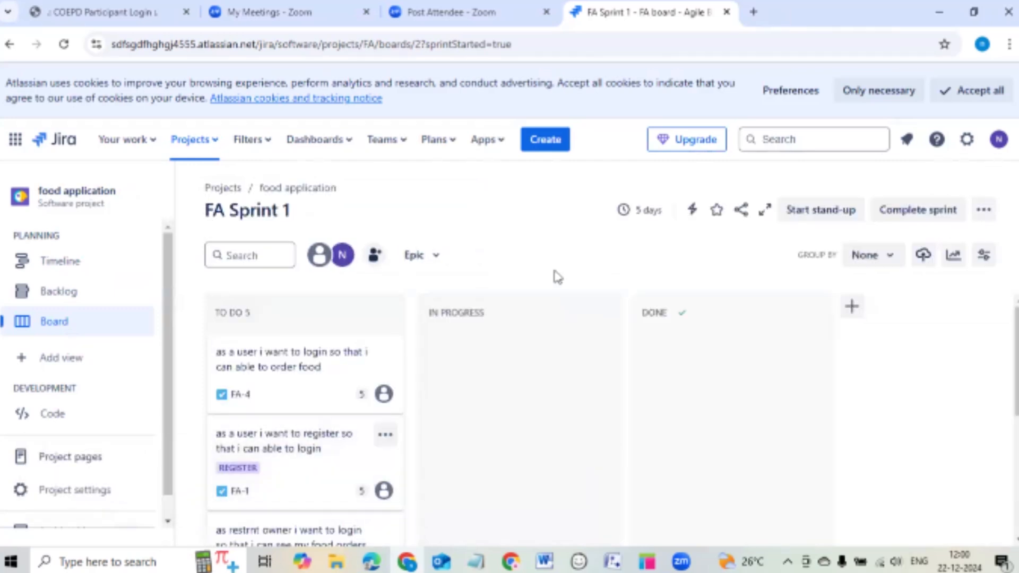
scroll(285, 333, down, 3)
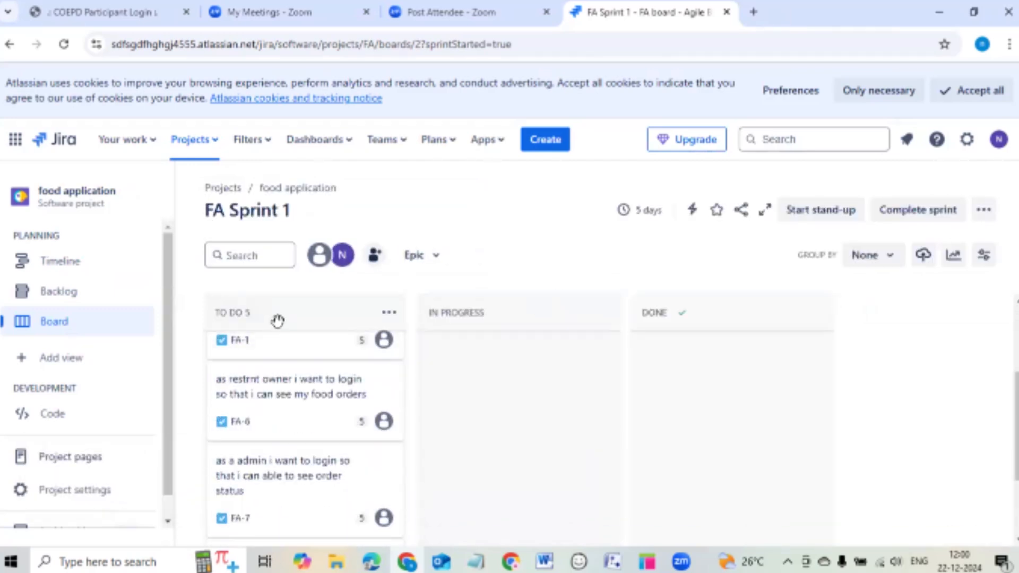
scroll(282, 323, up, 3)
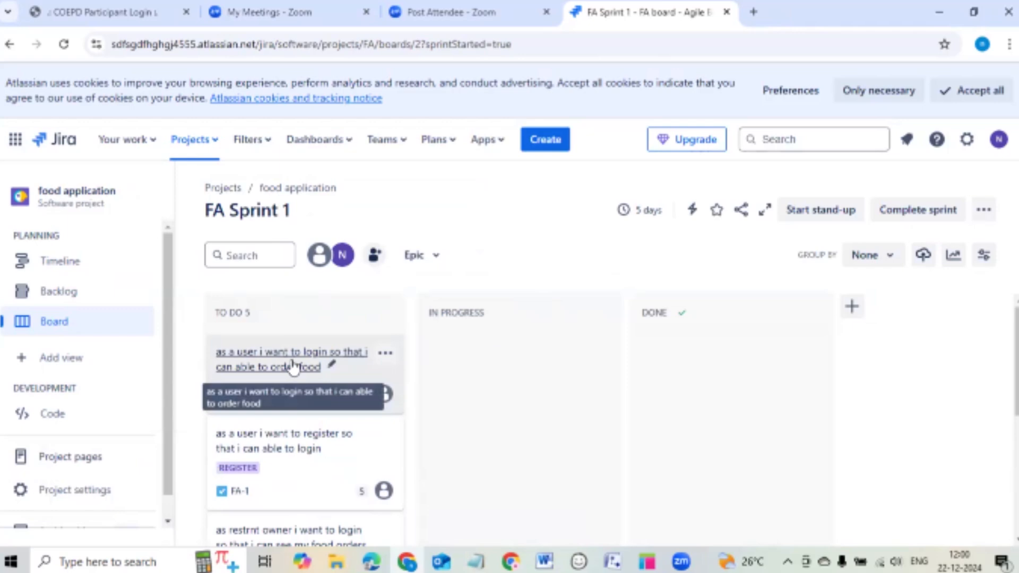
scroll(293, 366, down, 6)
scroll(296, 363, up, 6)
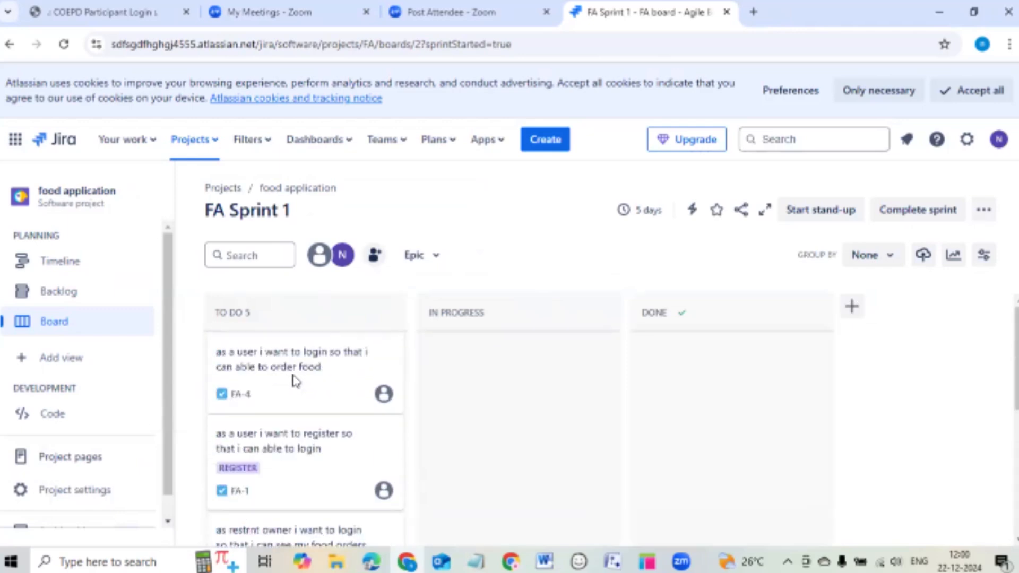
Move FA-4 and FA-1 through In Progress into the Done column.
drag(285, 376, 421, 324)
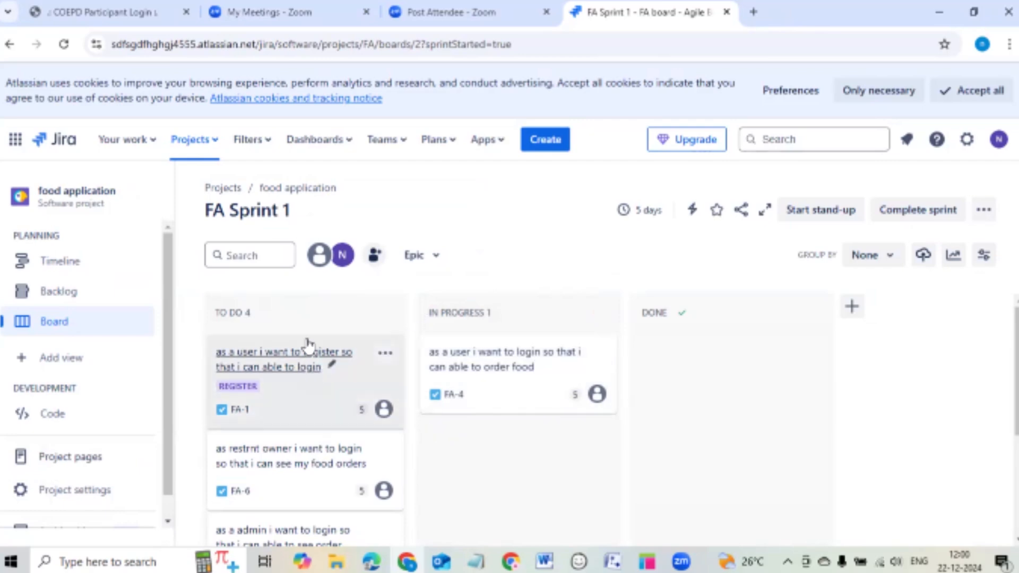
drag(496, 364, 605, 295)
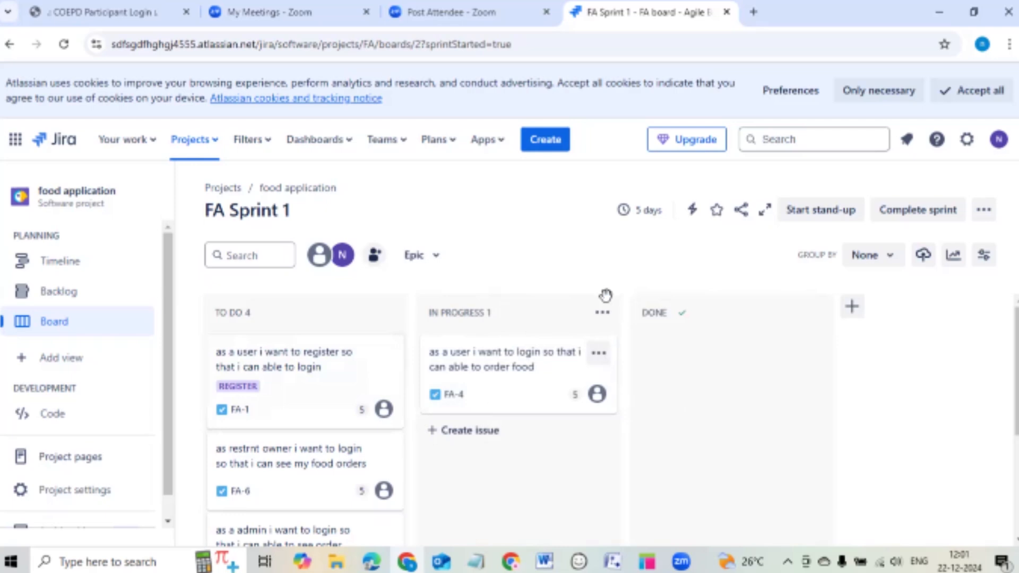
drag(509, 353, 643, 342)
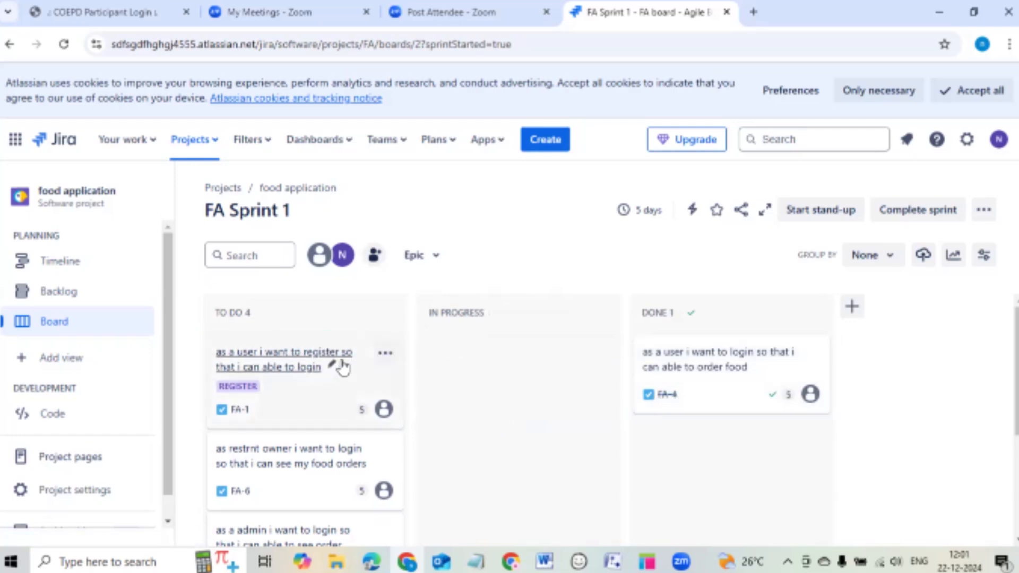
drag(316, 369, 428, 313)
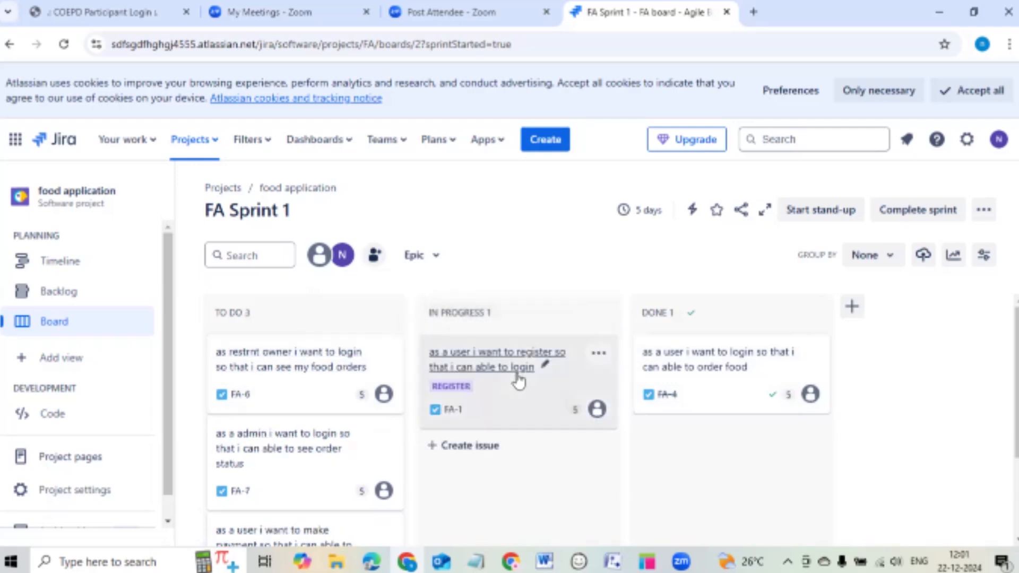
drag(495, 372, 640, 406)
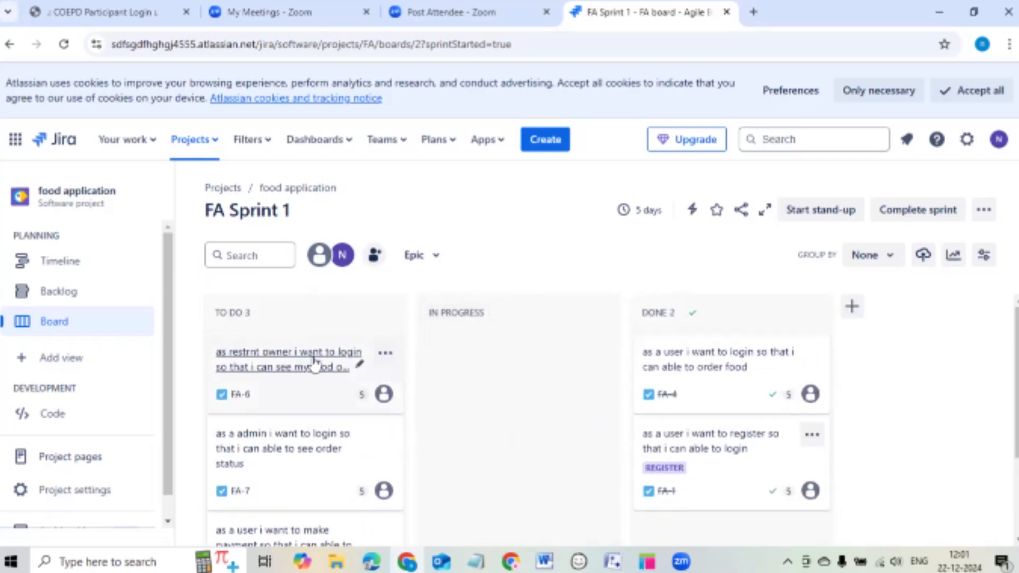
Move FA-6, FA-7 and FA-5 through In Progress into Done, finishing all five stories.
drag(346, 357, 440, 332)
drag(342, 370, 696, 374)
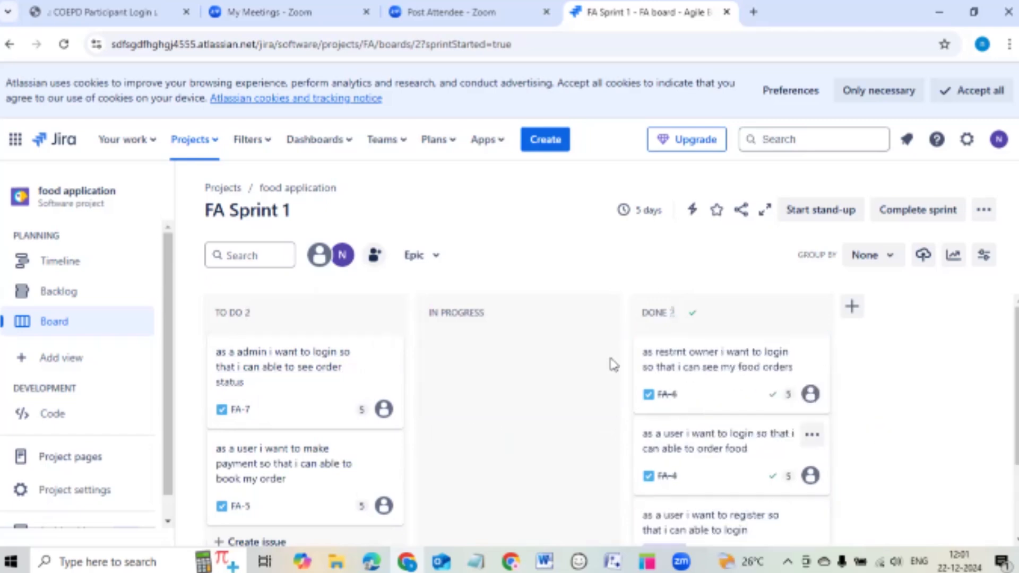
drag(318, 382, 518, 353)
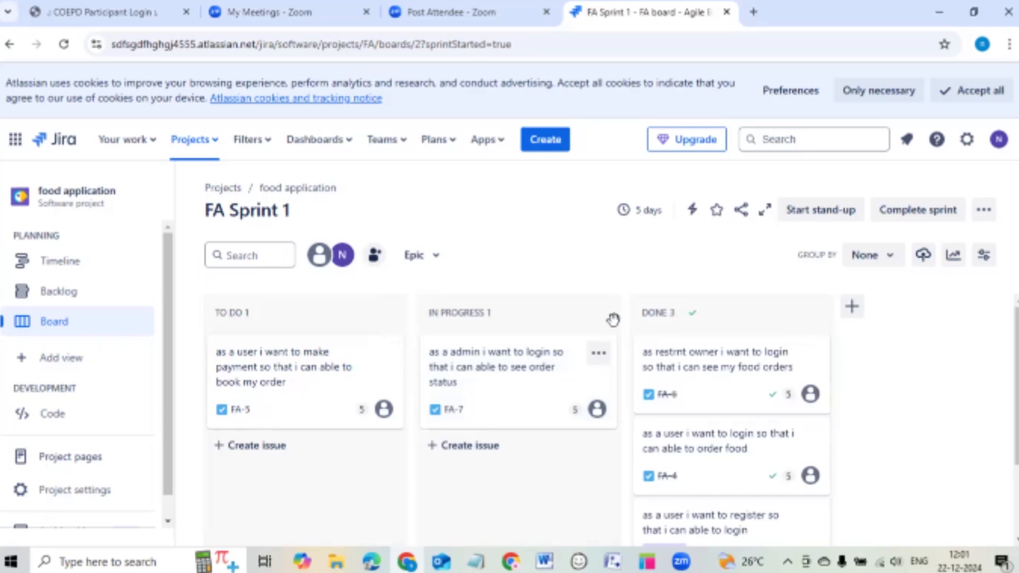
drag(489, 371, 603, 352)
drag(484, 380, 690, 419)
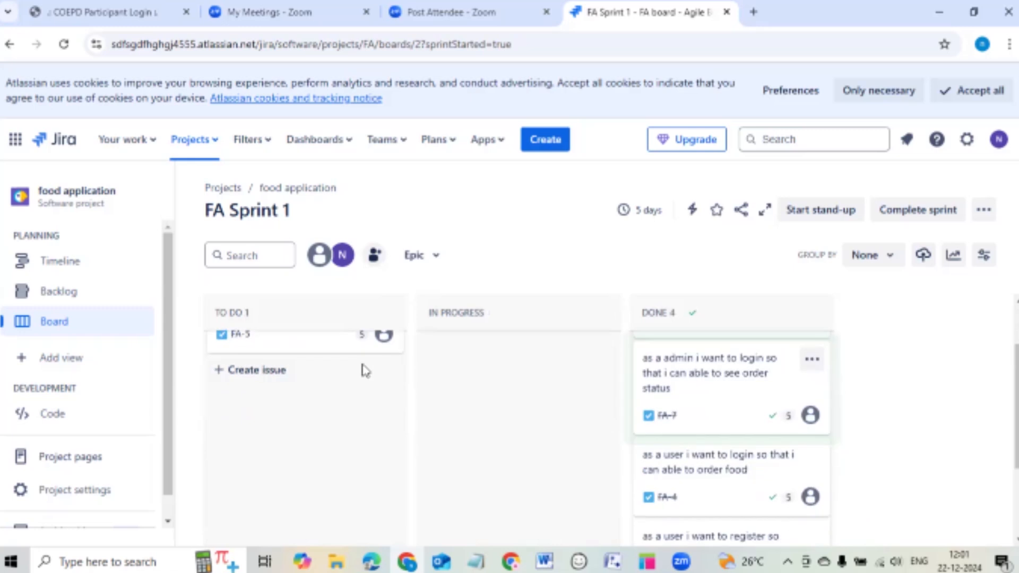
scroll(365, 370, up, 2)
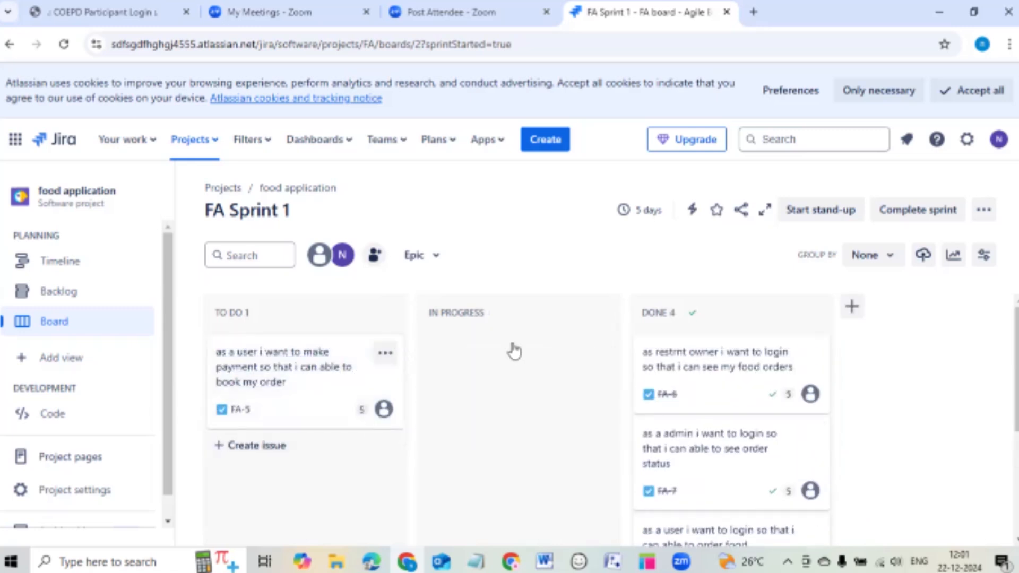
drag(330, 364, 391, 322)
drag(302, 360, 467, 331)
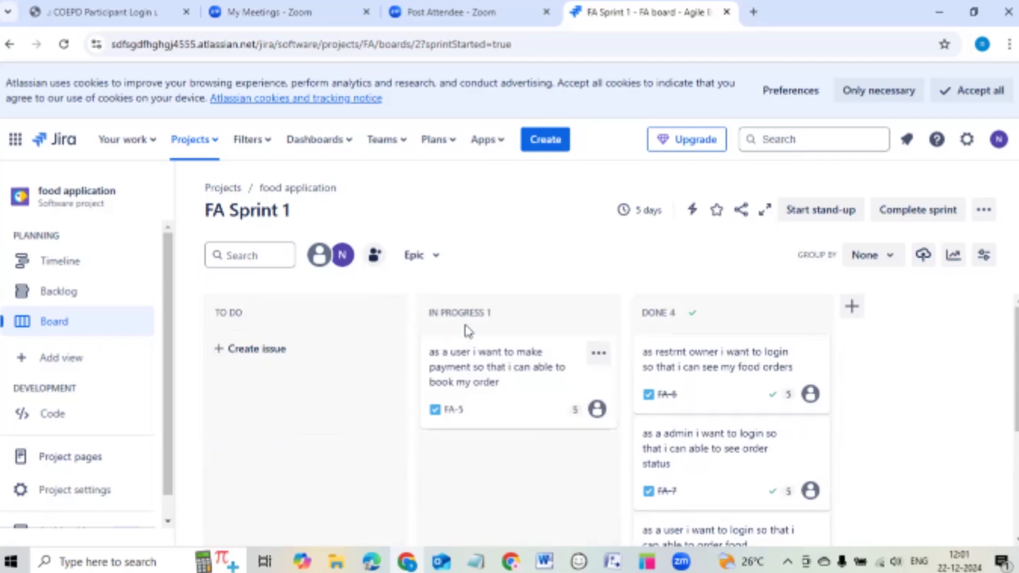
drag(505, 366, 637, 329)
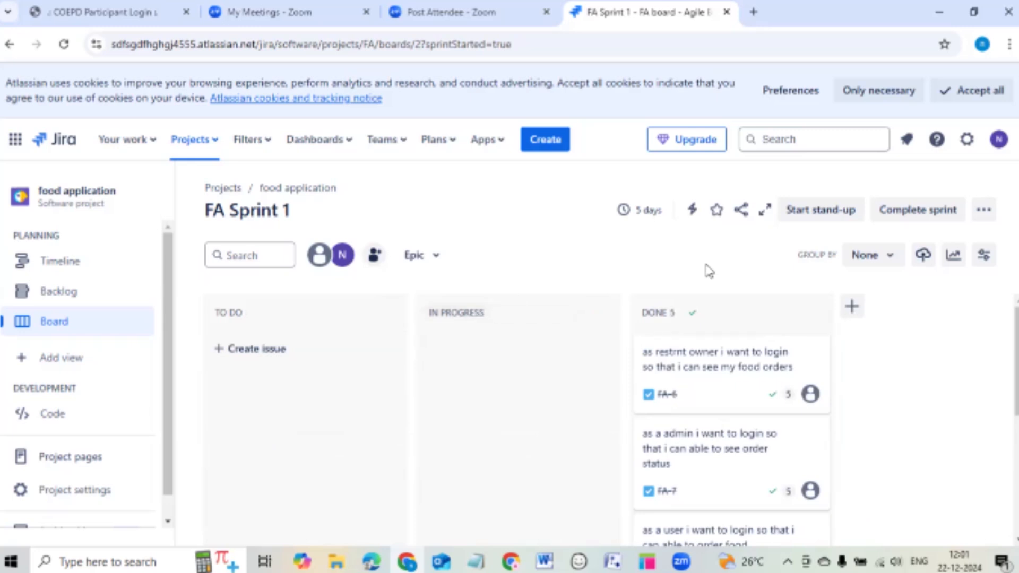
scroll(731, 342, down, 5)
scroll(733, 346, up, 5)
Complete FA Sprint 1 with all 5 issues done, confirming in the dialog.
click(929, 212)
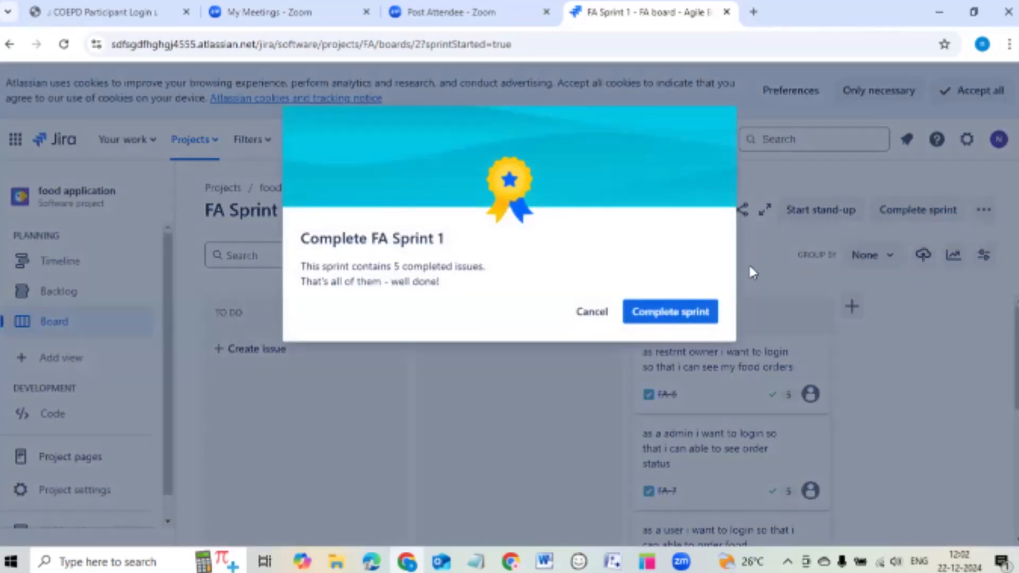
click(678, 313)
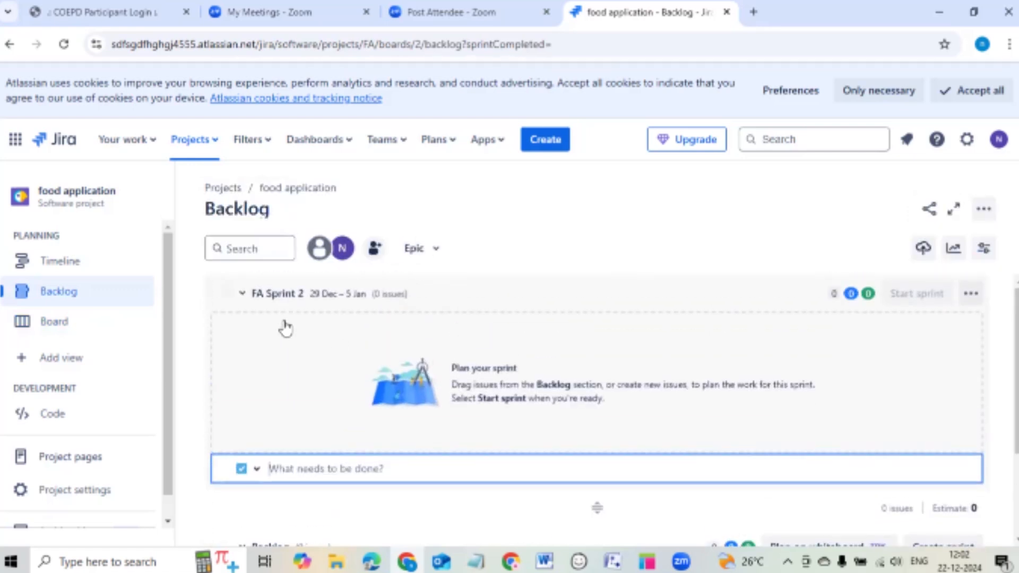
scroll(496, 297, down, 1)
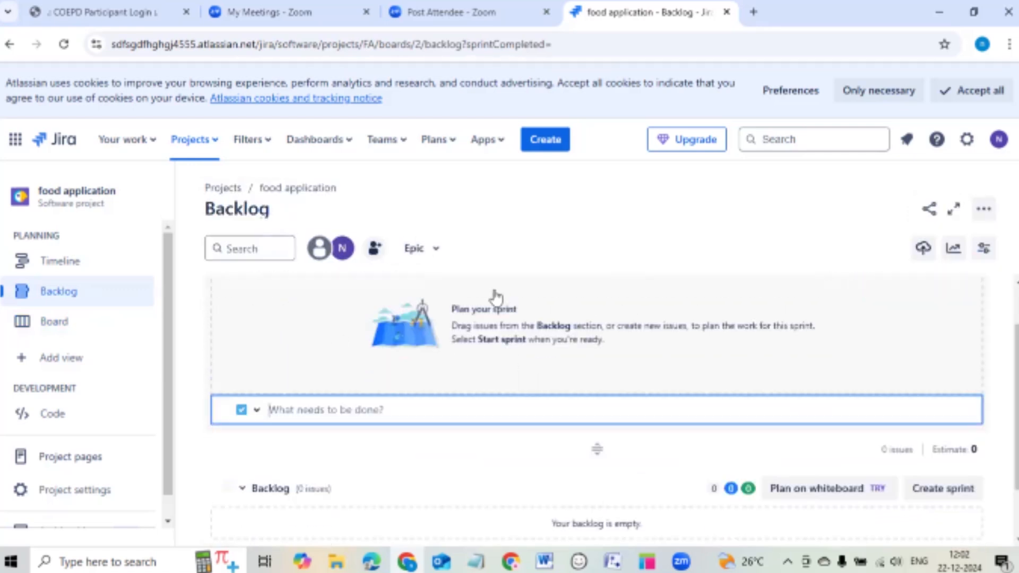
scroll(496, 297, down, 1)
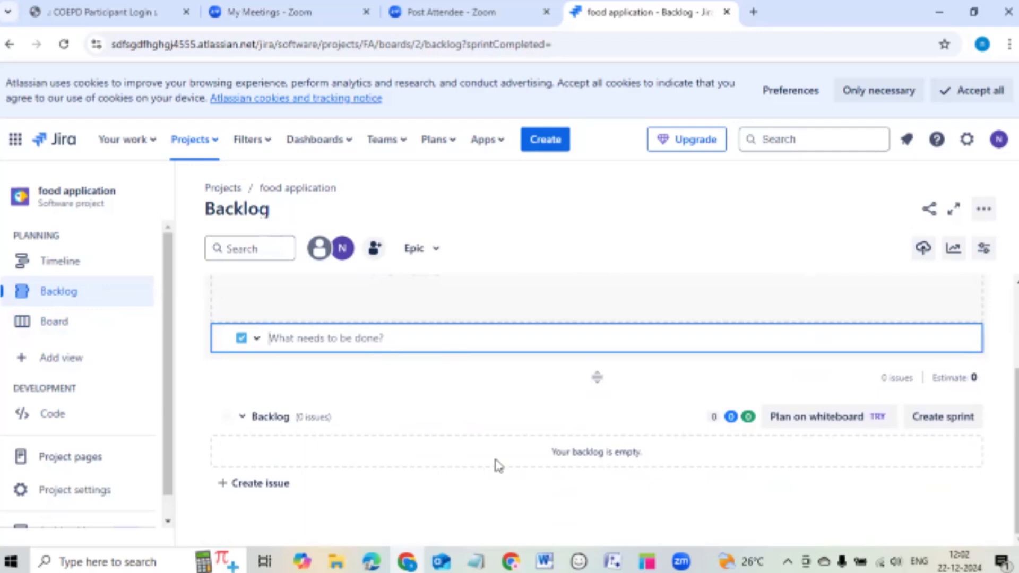
scroll(457, 306, up, 2)
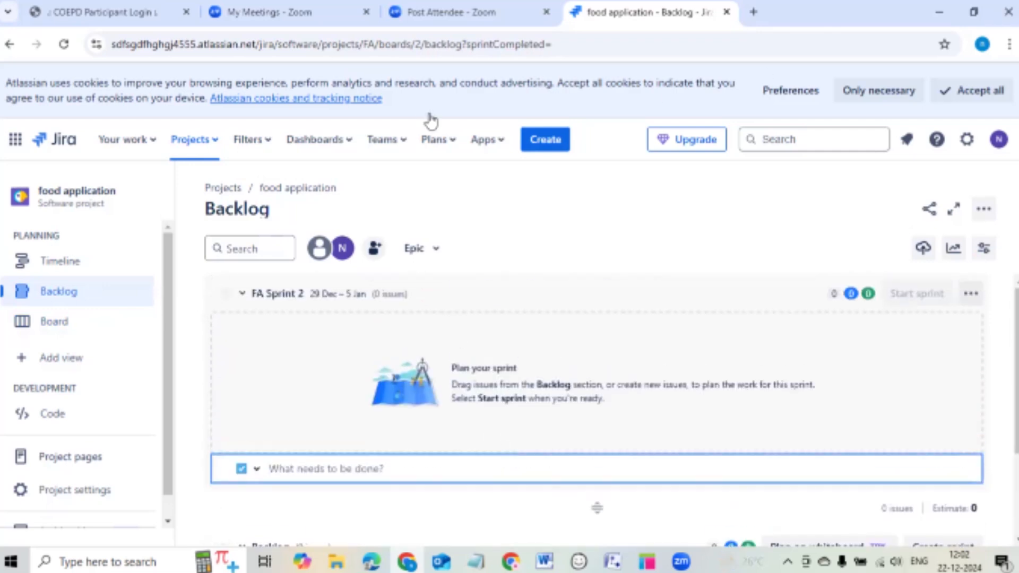
click(74, 259)
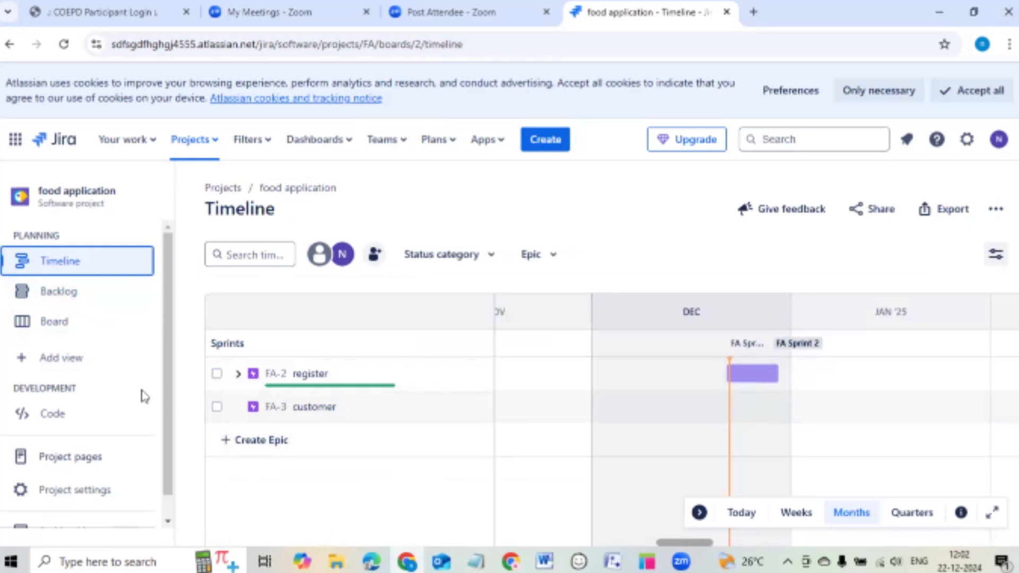
click(71, 296)
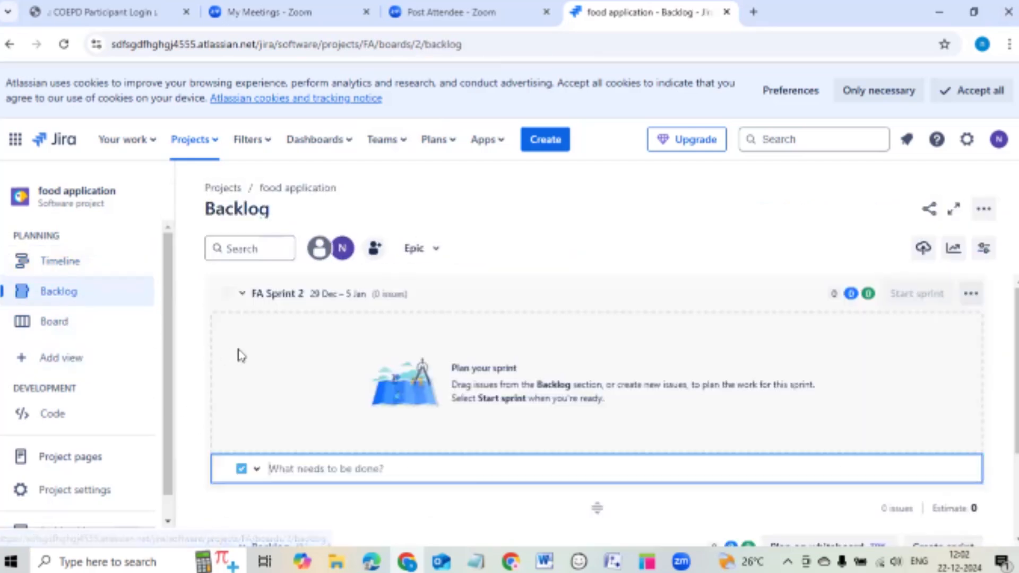
scroll(100, 378, down, 1)
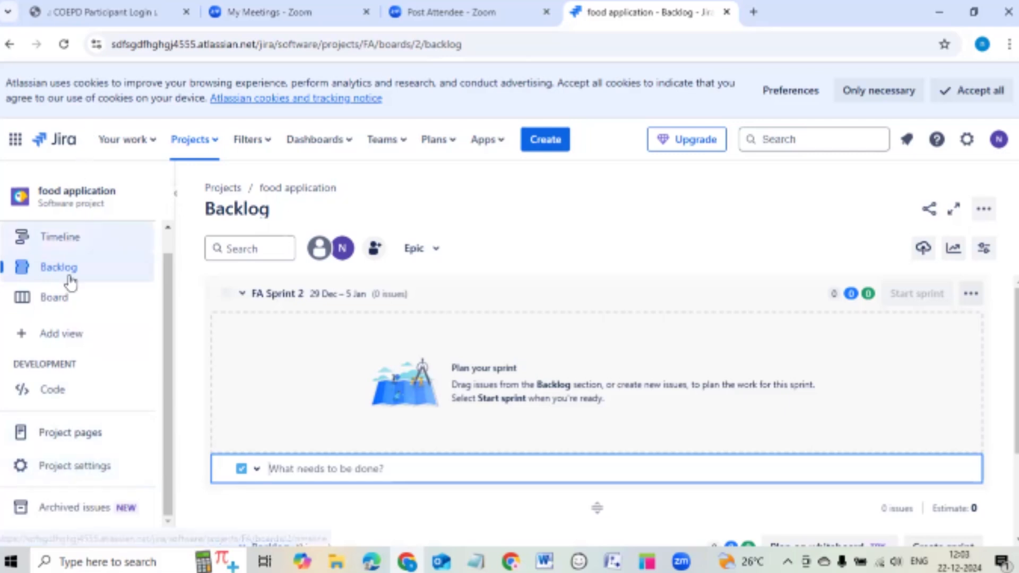
Turn on the Reports feature in the project's Features settings and return to the Backlog.
click(79, 470)
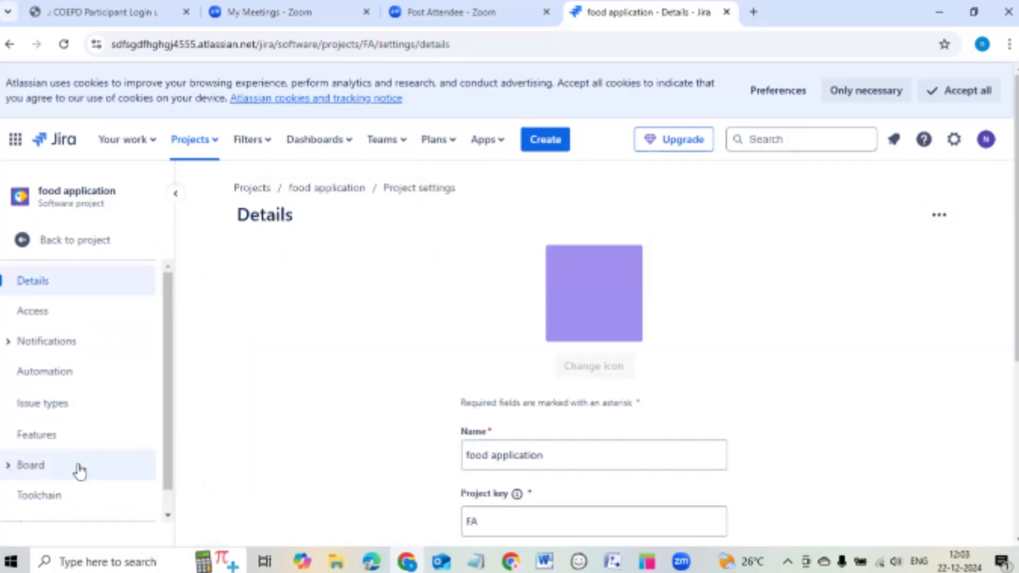
scroll(813, 397, down, 4)
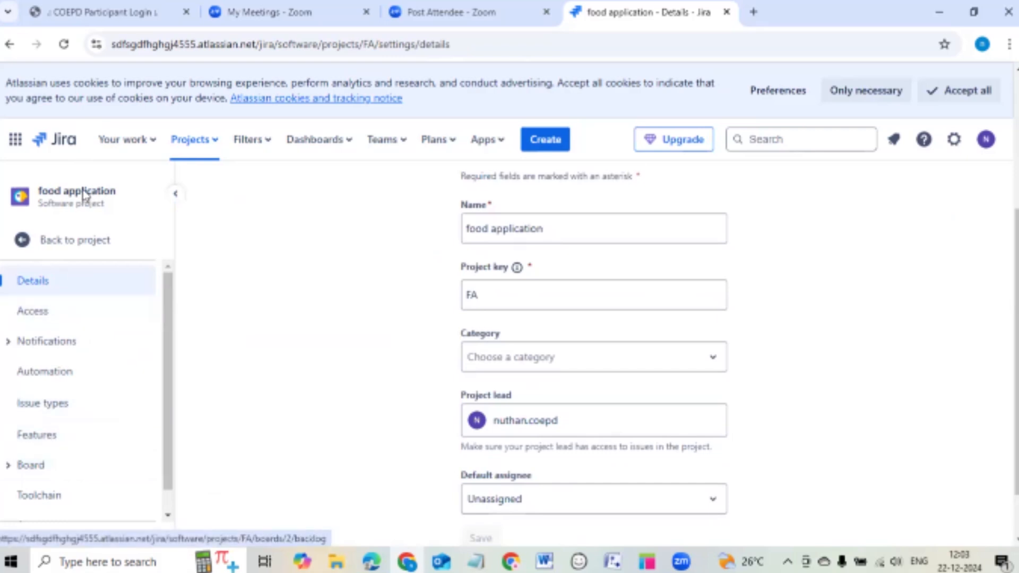
click(41, 437)
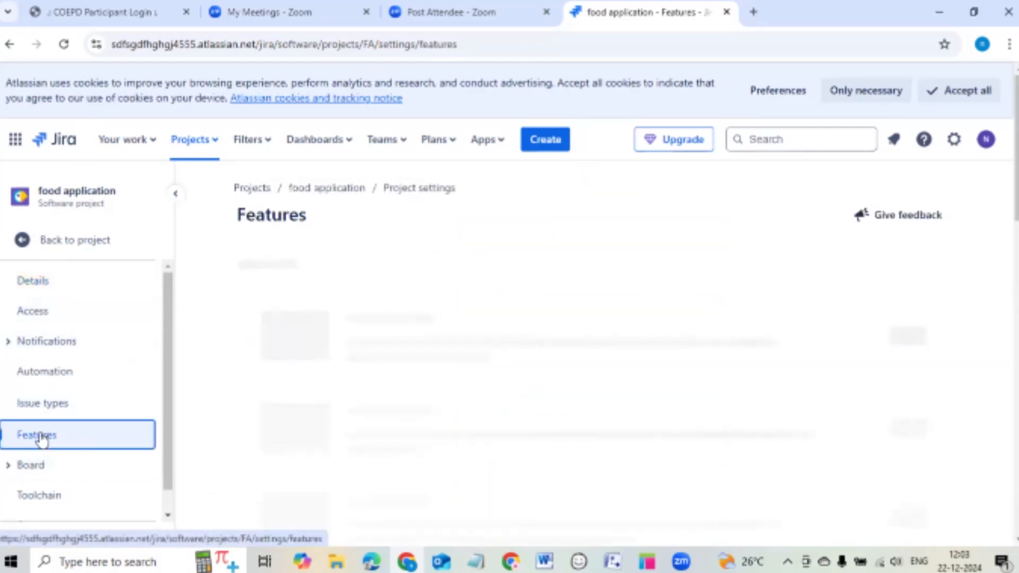
scroll(640, 326, down, 8)
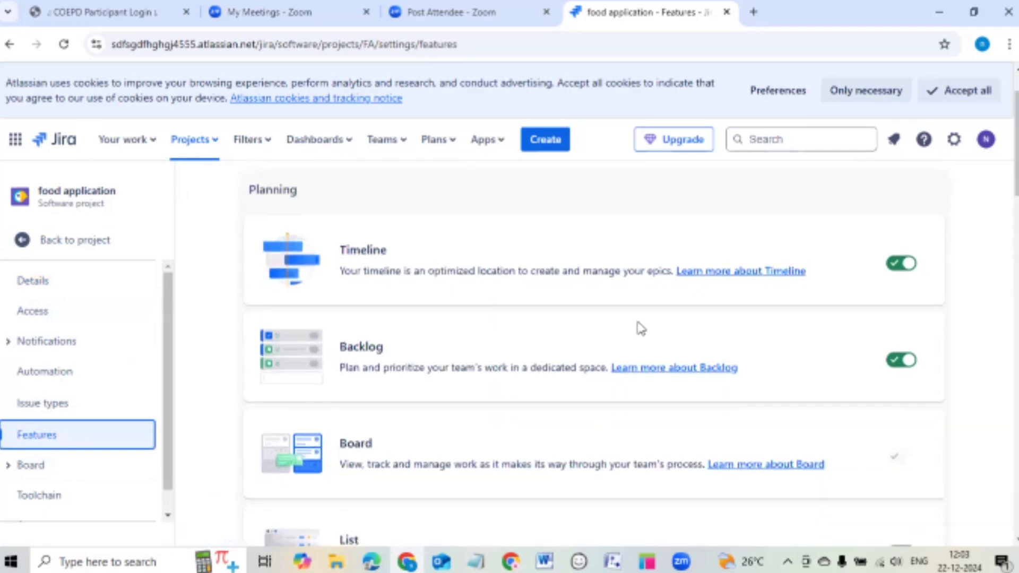
scroll(525, 326, down, 2)
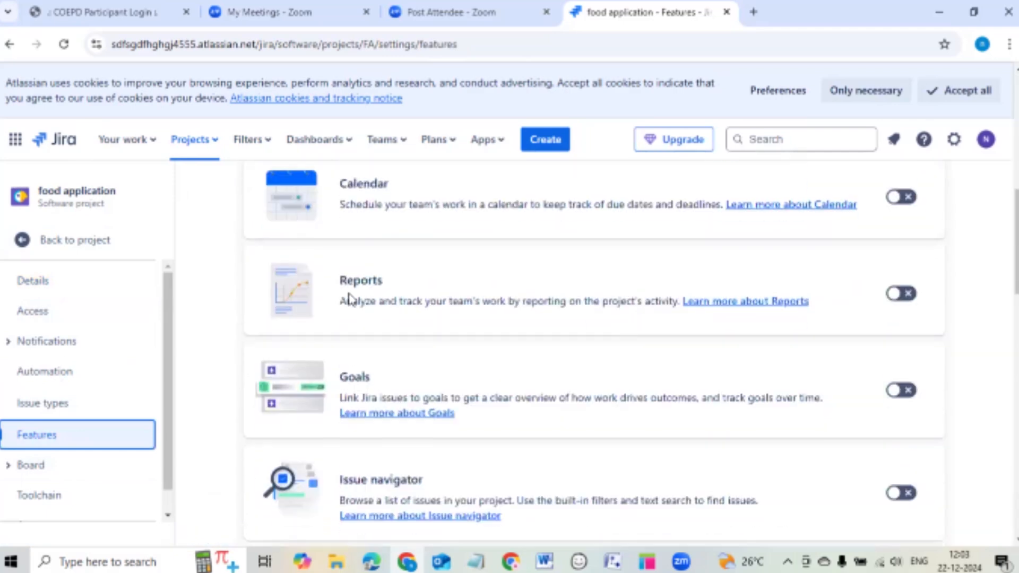
drag(342, 280, 405, 285)
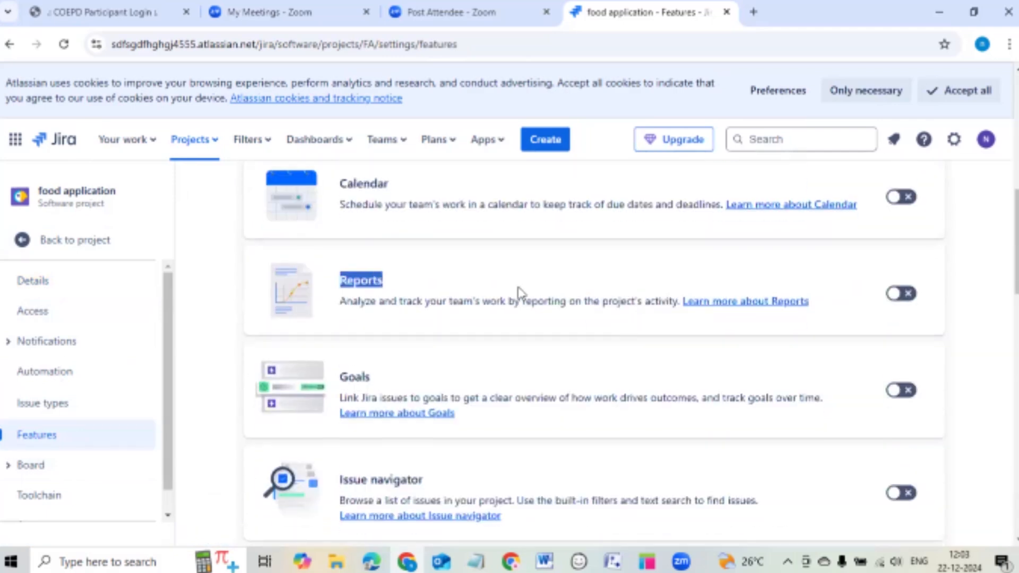
click(899, 298)
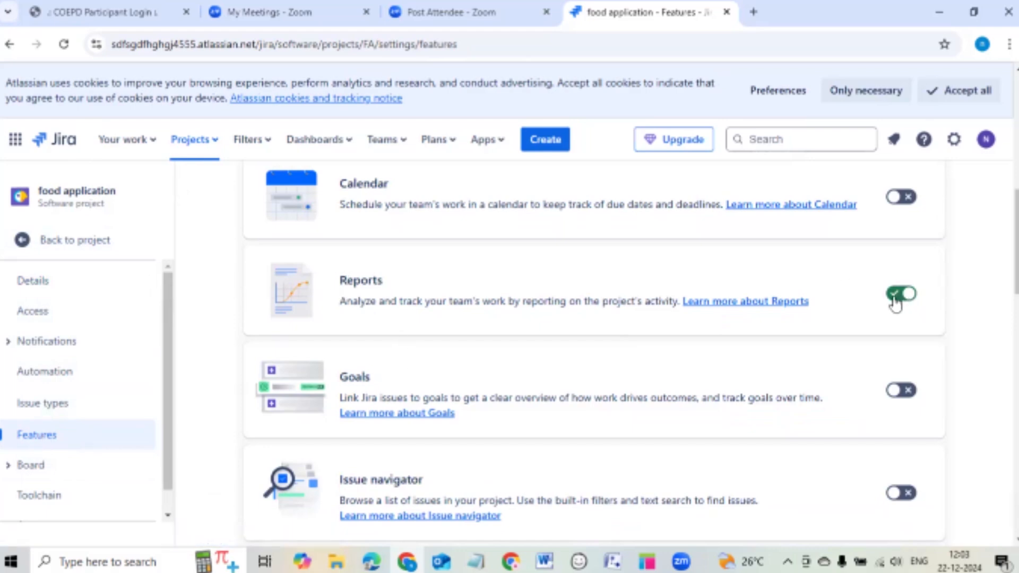
click(40, 239)
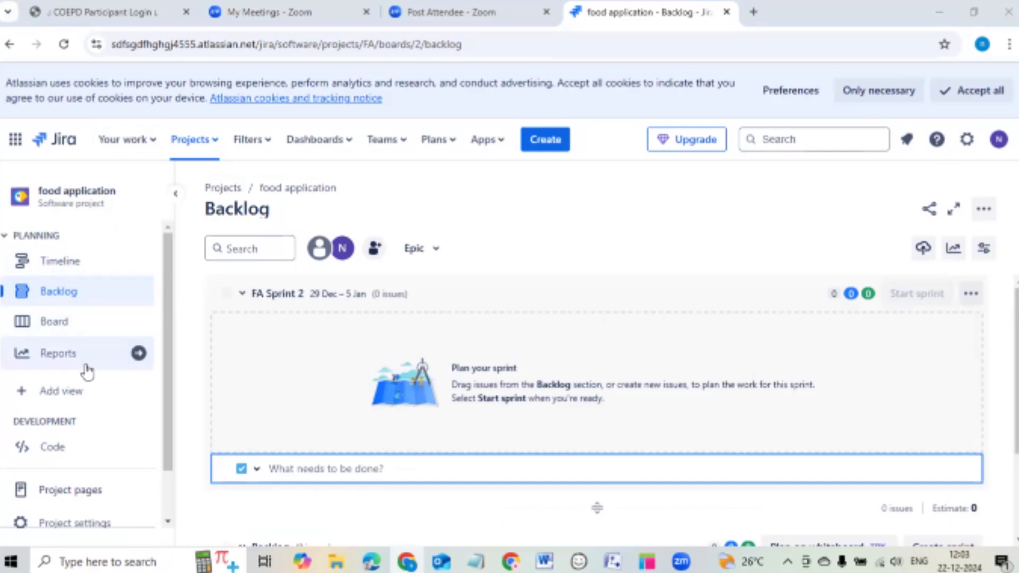
Open the food application project's Reports overview listing burnup, sprint burndown and velocity reports.
click(61, 352)
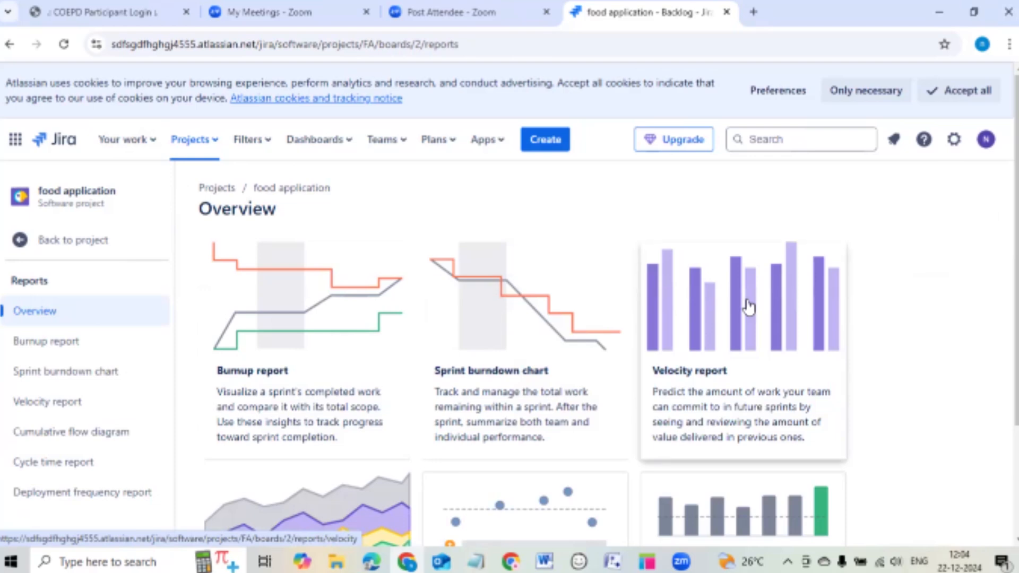
scroll(748, 307, down, 3)
scroll(751, 303, up, 3)
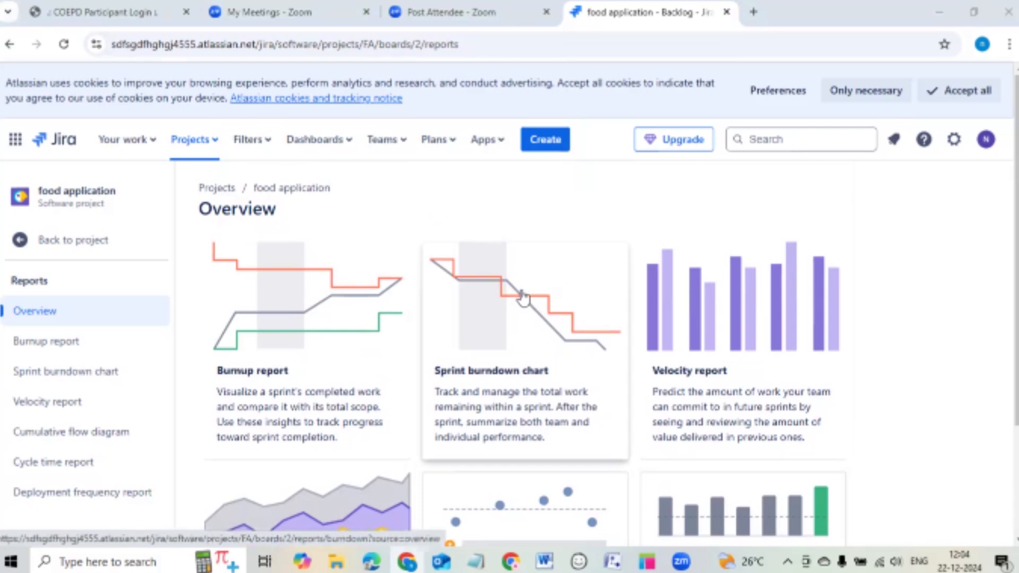
click(299, 291)
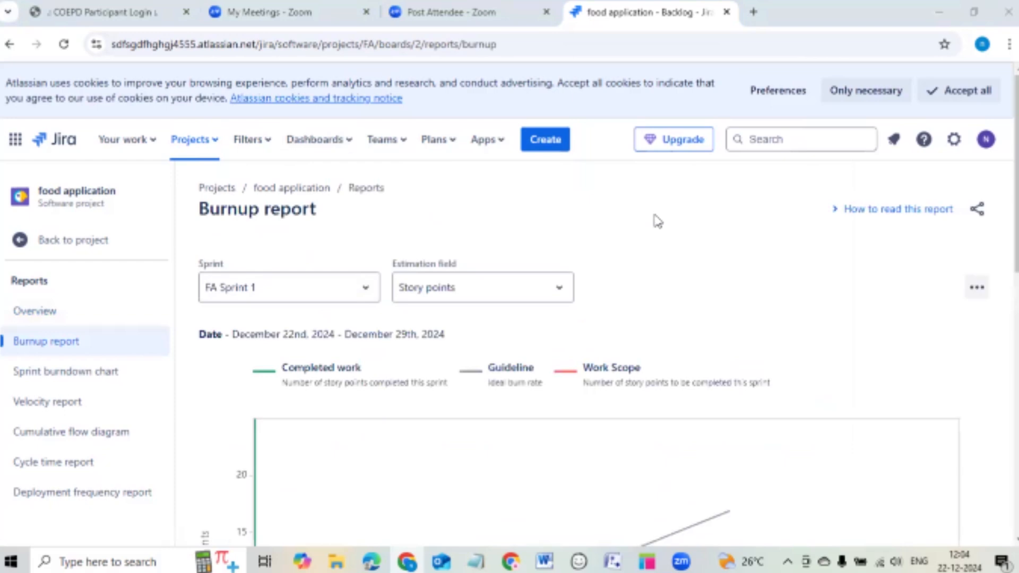
scroll(658, 220, down, 1)
scroll(660, 222, up, 1)
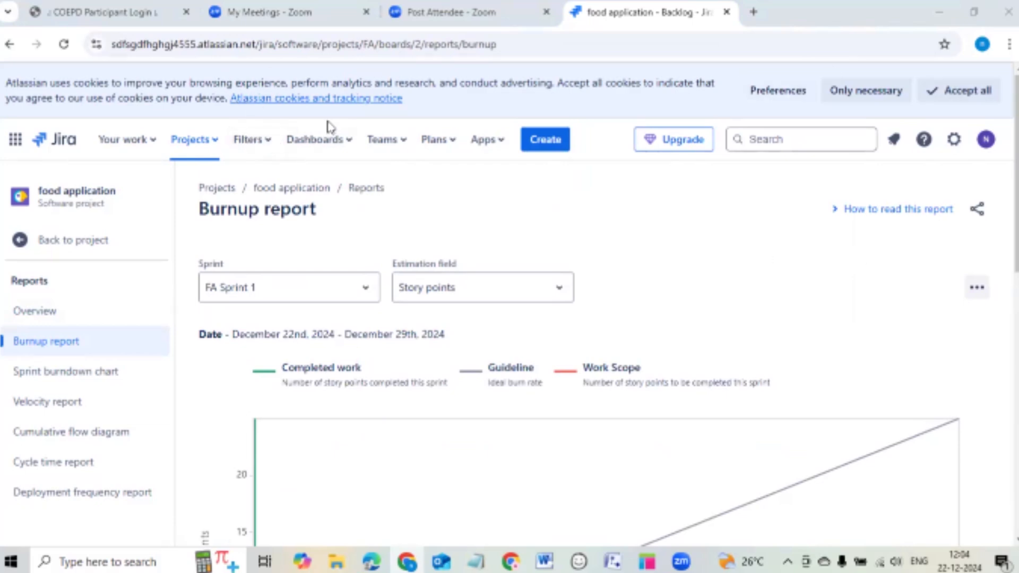
scroll(505, 251, down, 1)
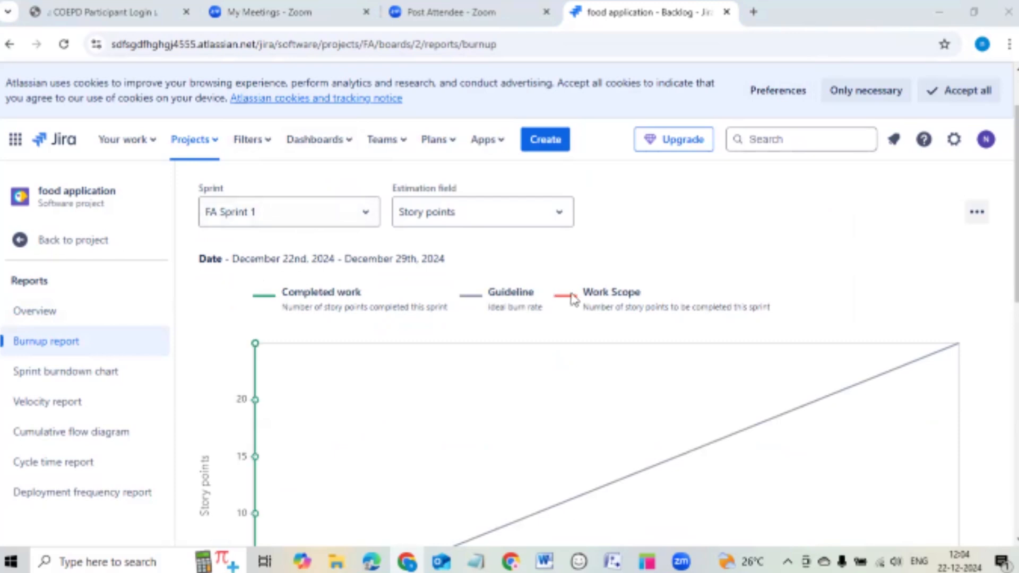
scroll(627, 294, down, 1)
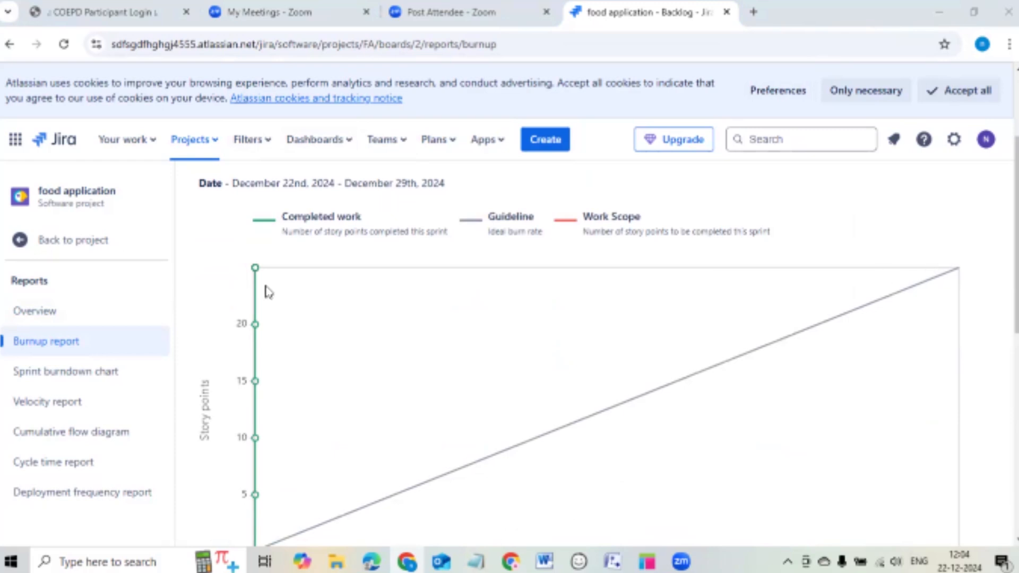
scroll(279, 329, down, 1)
scroll(282, 328, down, 2)
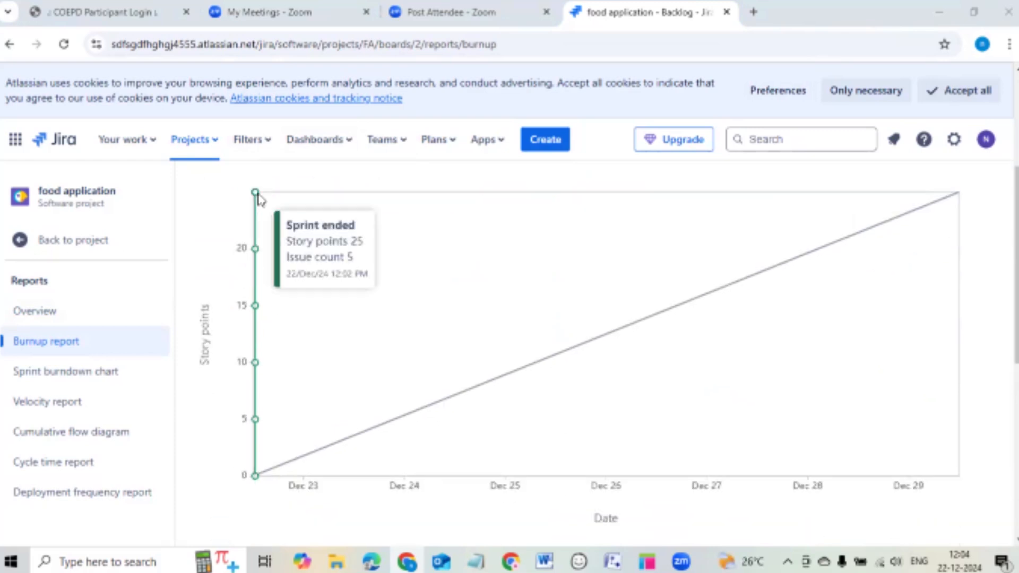
mouse_move(256, 197)
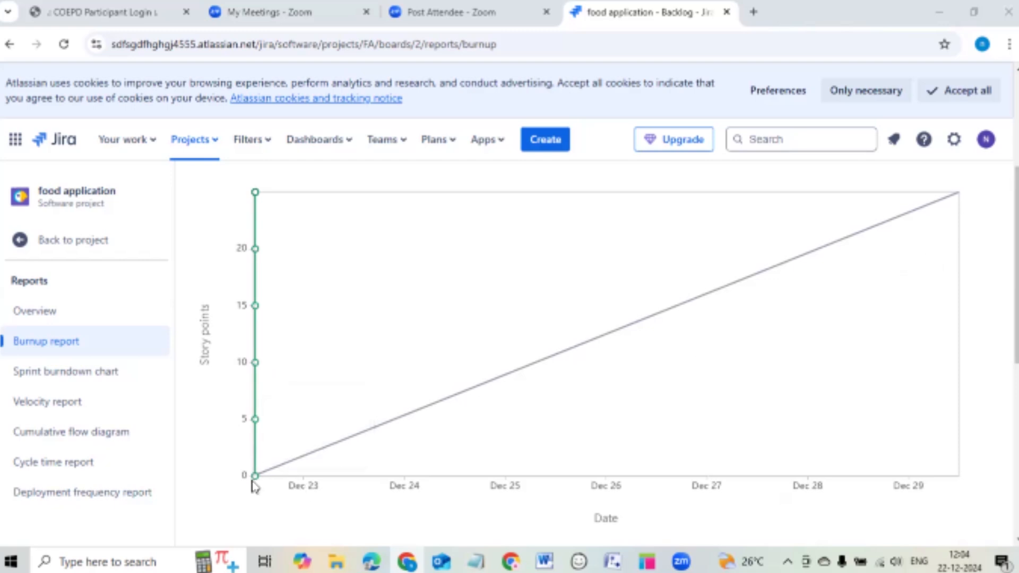
mouse_move(255, 485)
scroll(591, 307, down, 2)
scroll(592, 310, down, 4)
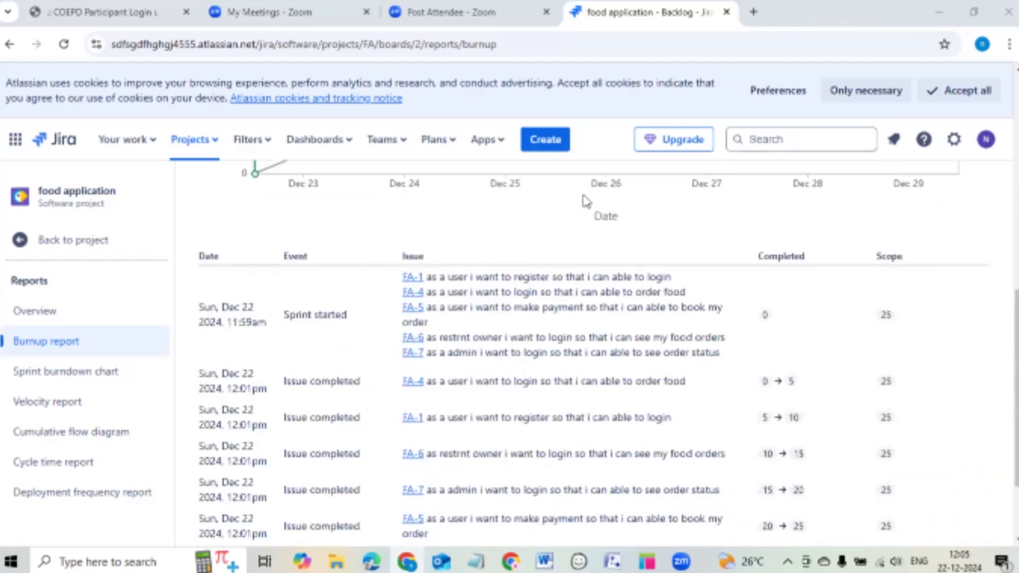
scroll(587, 200, down, 2)
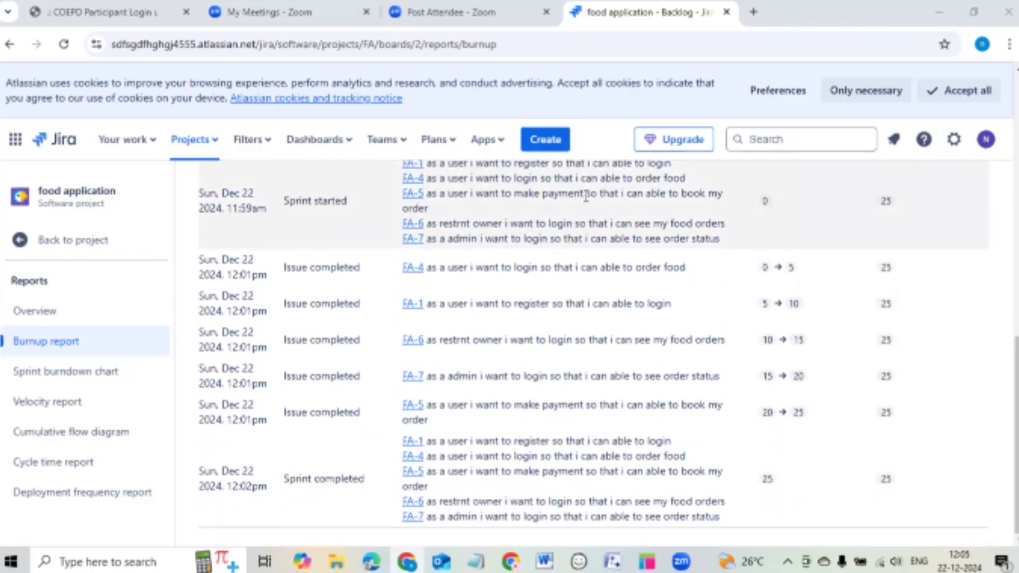
scroll(586, 196, up, 8)
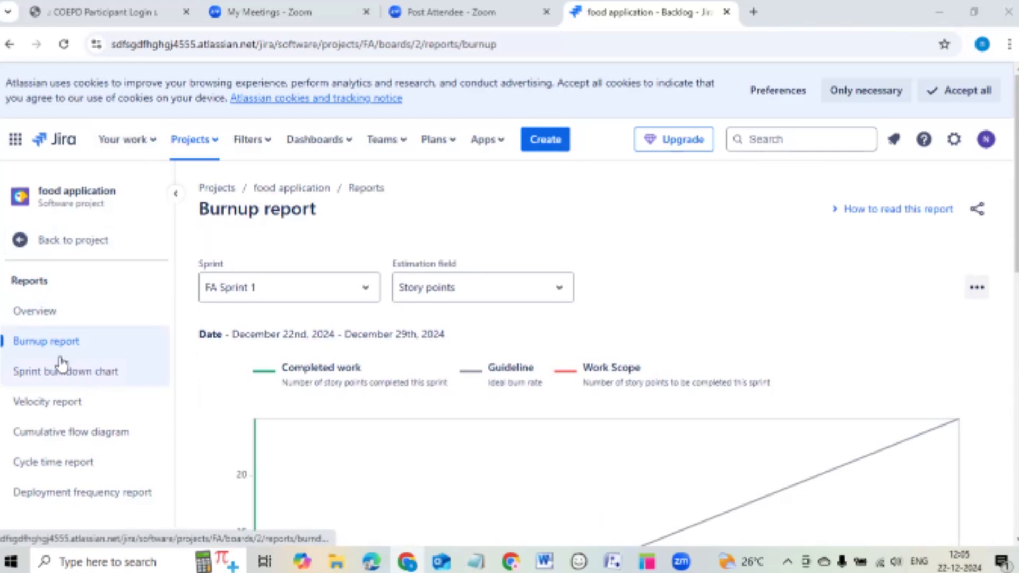
View the FA Sprint 1 burndown of 25 story points to zero, then open the Velocity report.
click(68, 375)
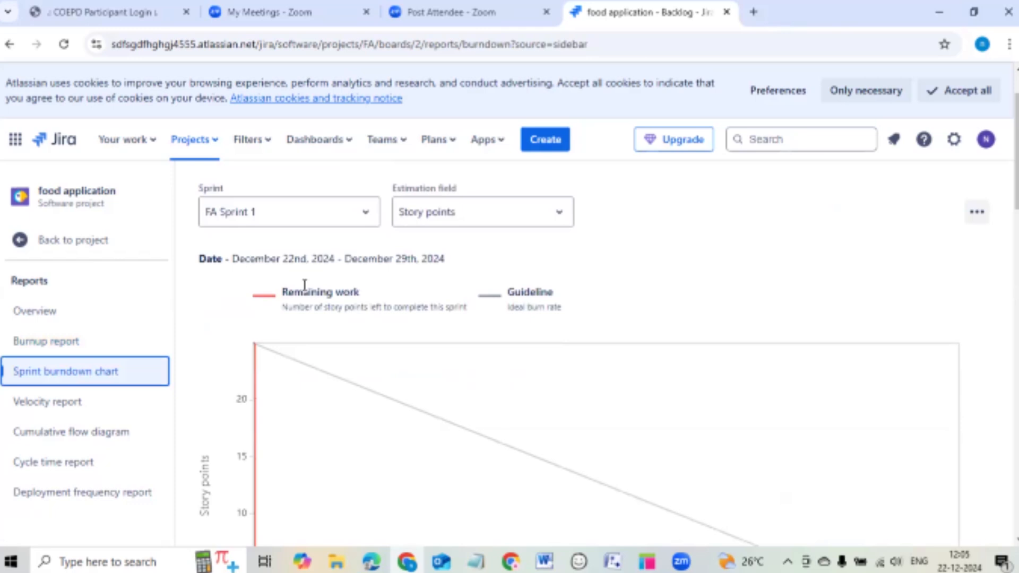
scroll(318, 287, down, 3)
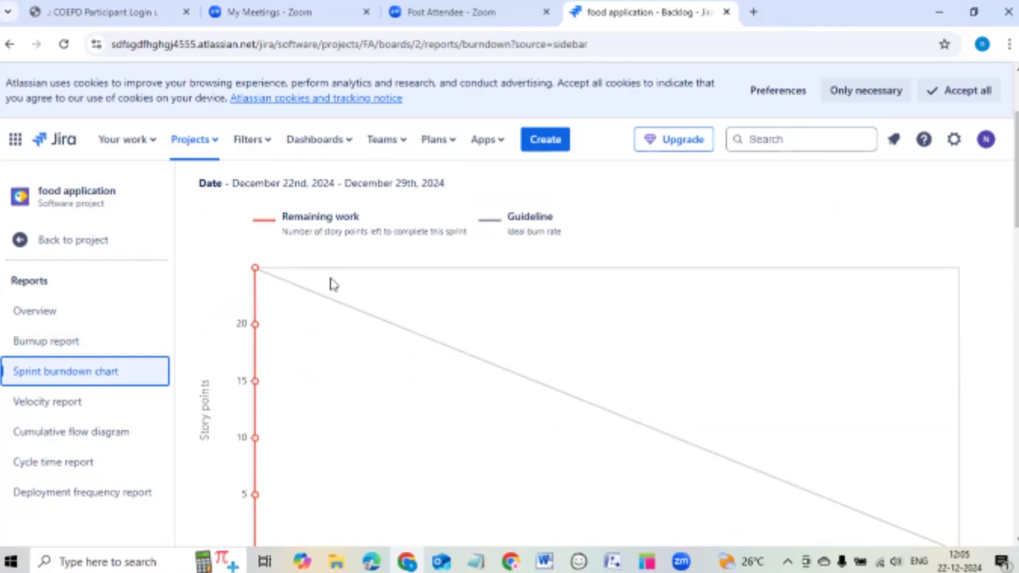
scroll(321, 295, down, 2)
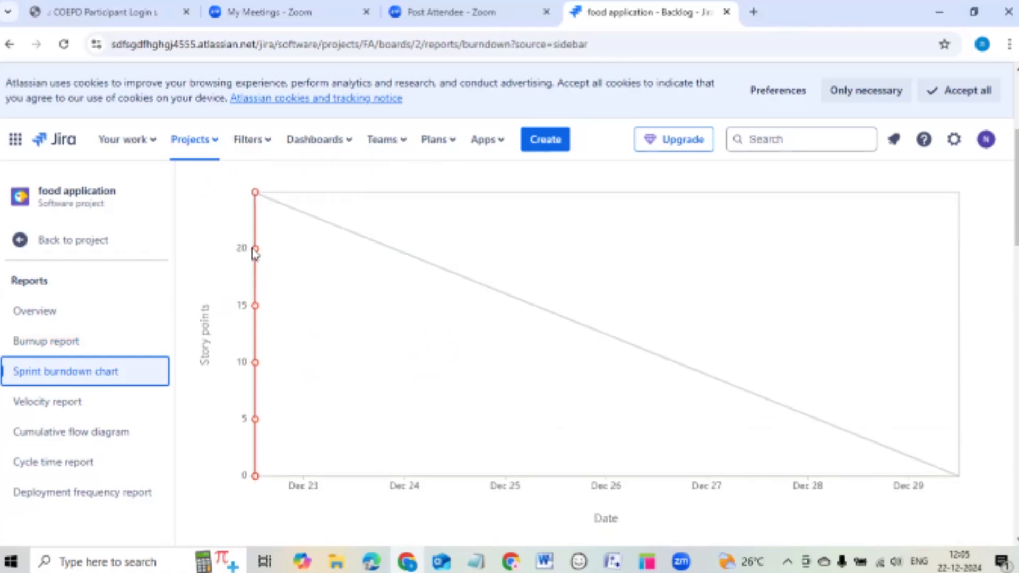
mouse_move(258, 423)
click(84, 409)
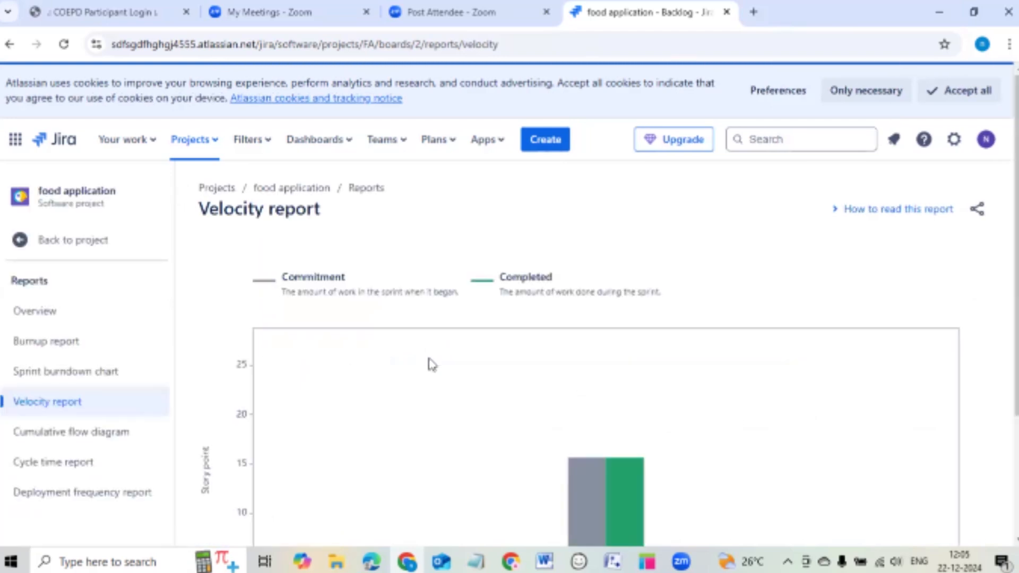
Check the FA Sprint 1 velocity bars: 25 story points committed and 25 completed.
scroll(428, 351, down, 1)
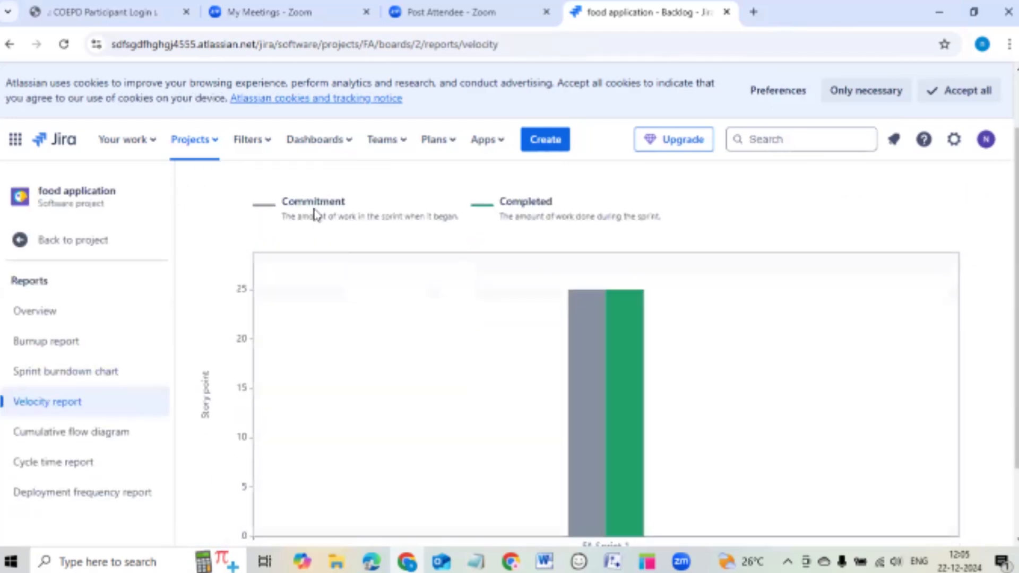
scroll(367, 220, up, 1)
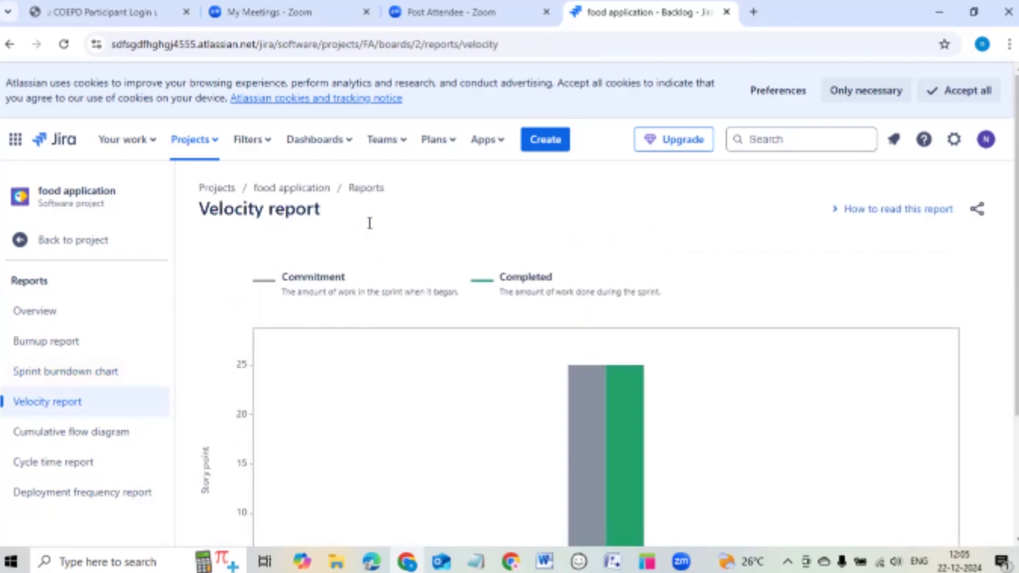
scroll(339, 229, down, 1)
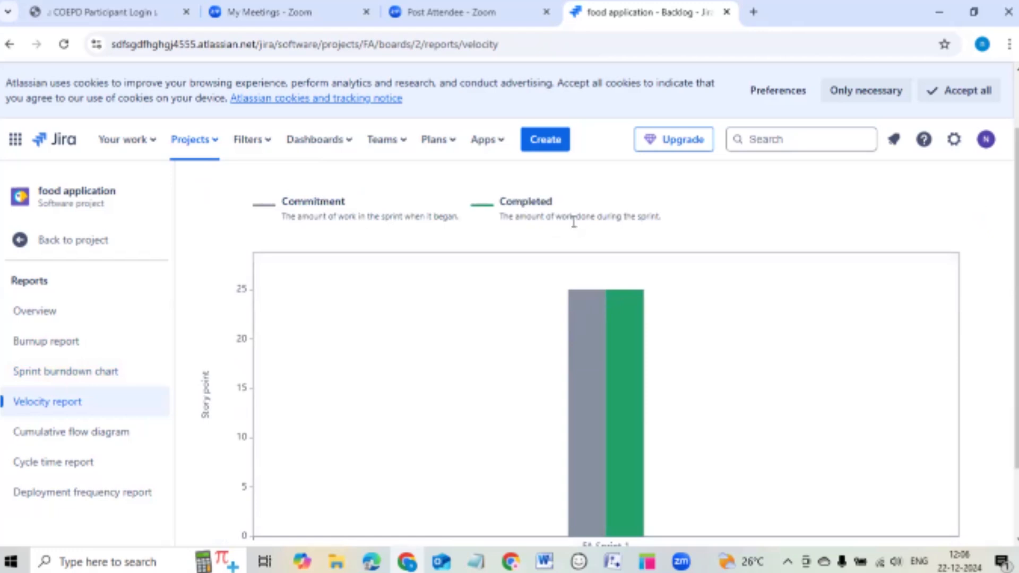
scroll(632, 225, down, 1)
mouse_move(579, 310)
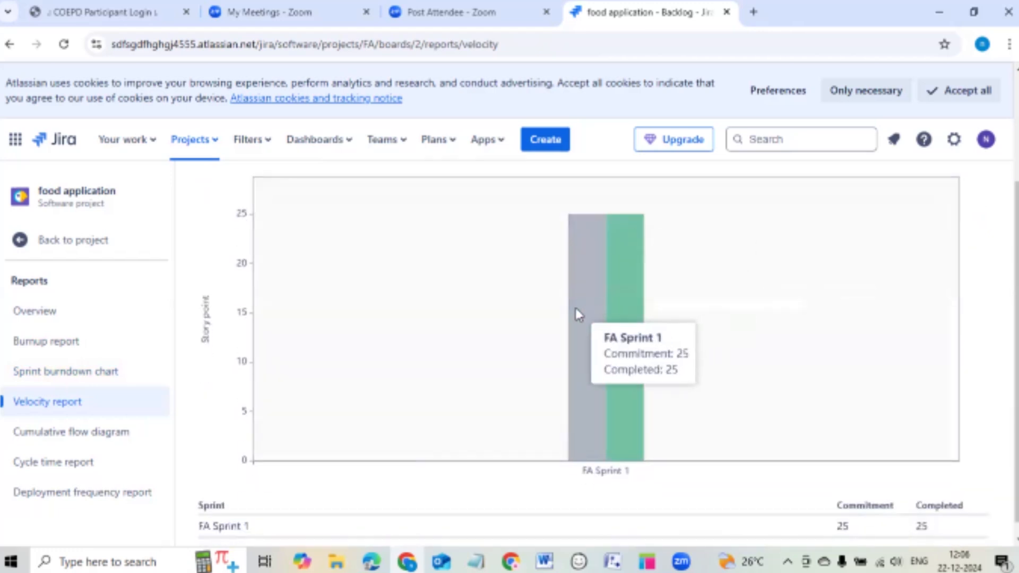
scroll(478, 321, up, 1)
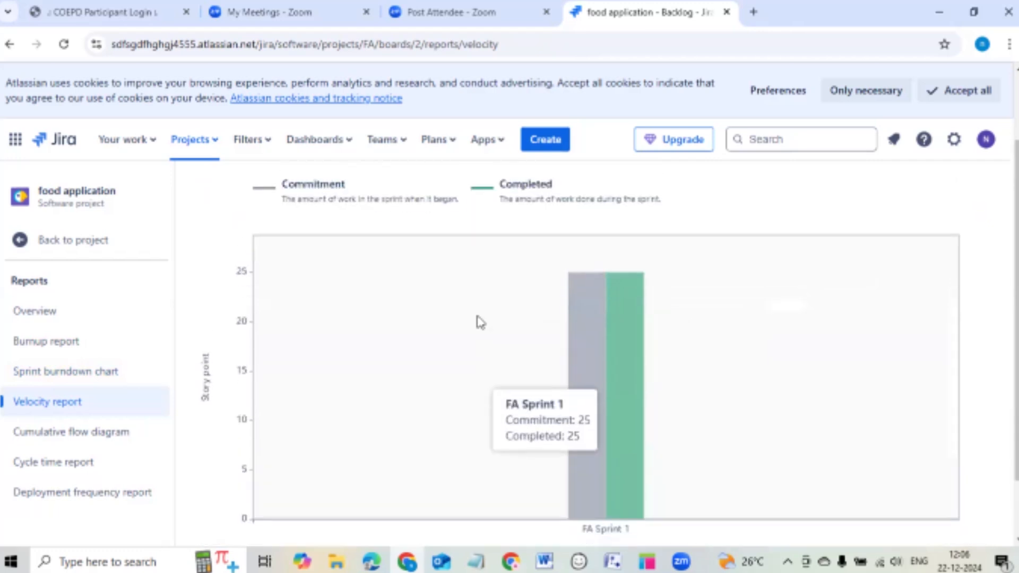
scroll(477, 321, down, 1)
scroll(491, 317, up, 2)
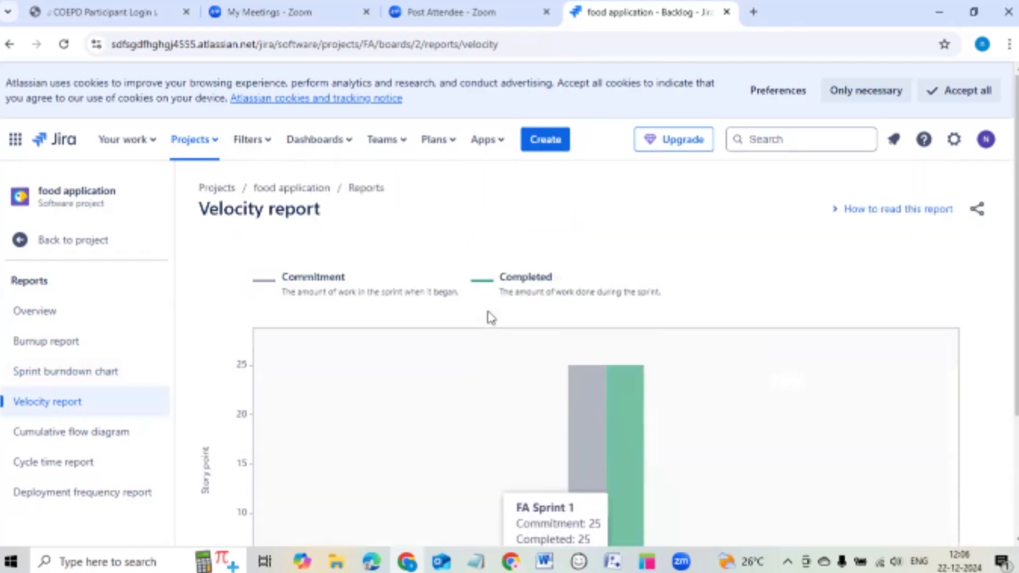
Switch back and forth between the Burnup report and the Sprint burndown chart.
click(52, 341)
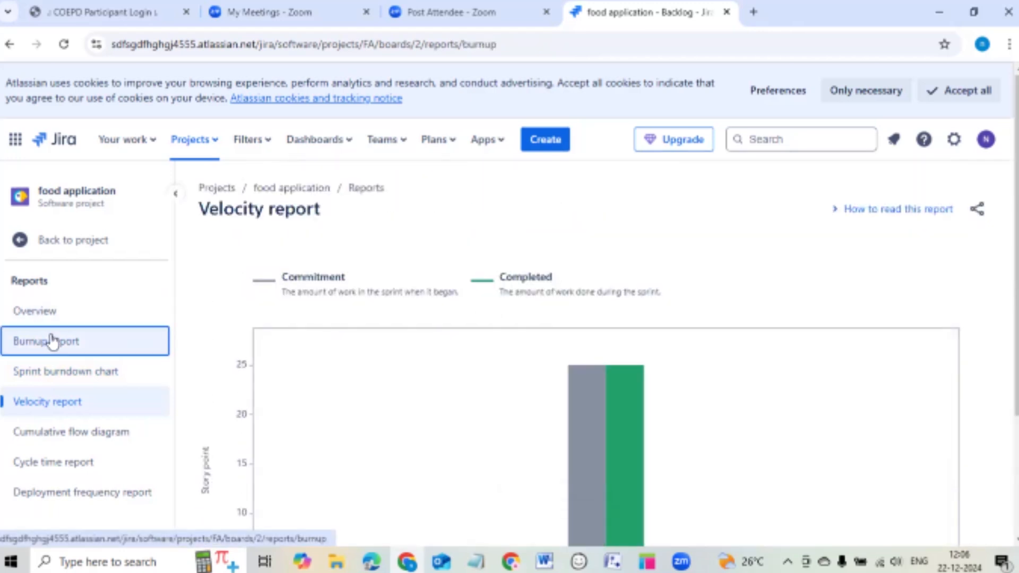
click(77, 372)
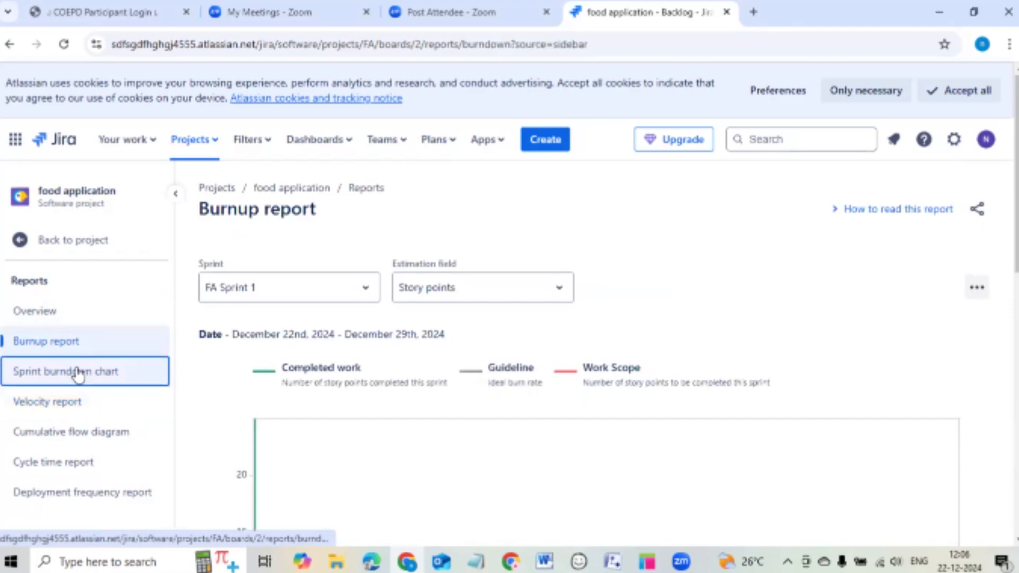
click(74, 345)
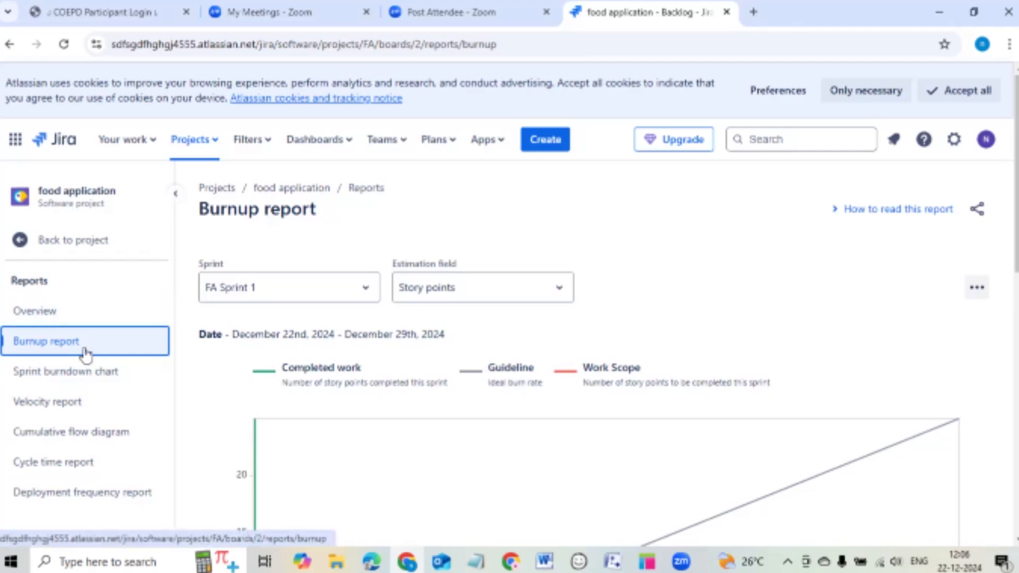
Review the FA Sprint 1 burndown chart once more, then return to the project backlog.
click(91, 372)
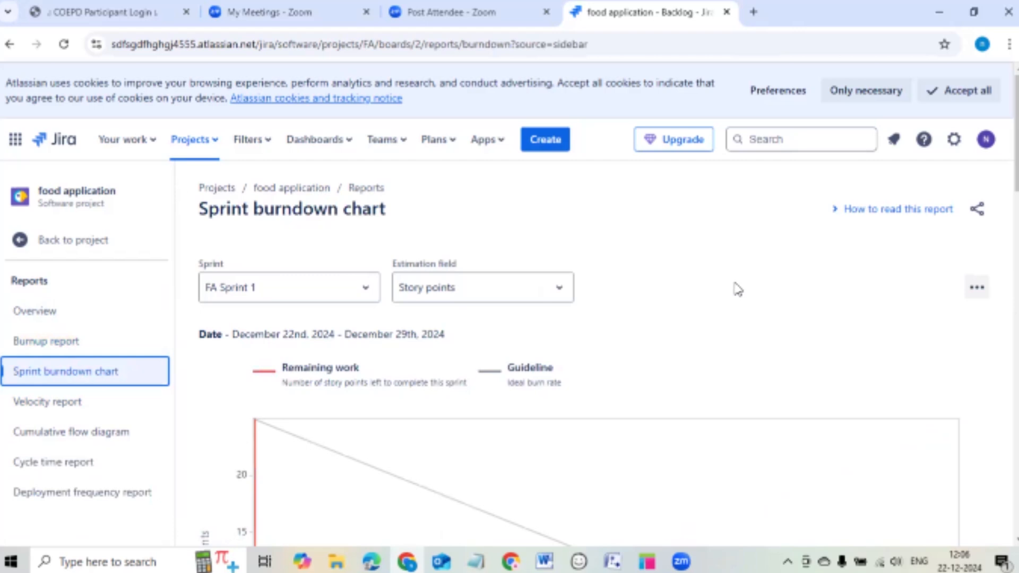
scroll(738, 289, down, 2)
scroll(738, 290, up, 2)
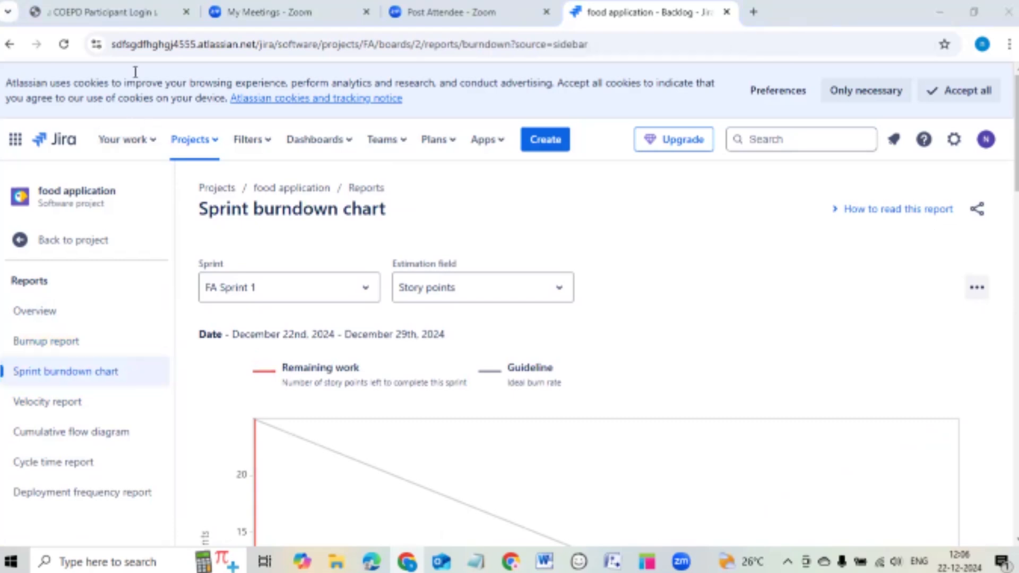
click(61, 239)
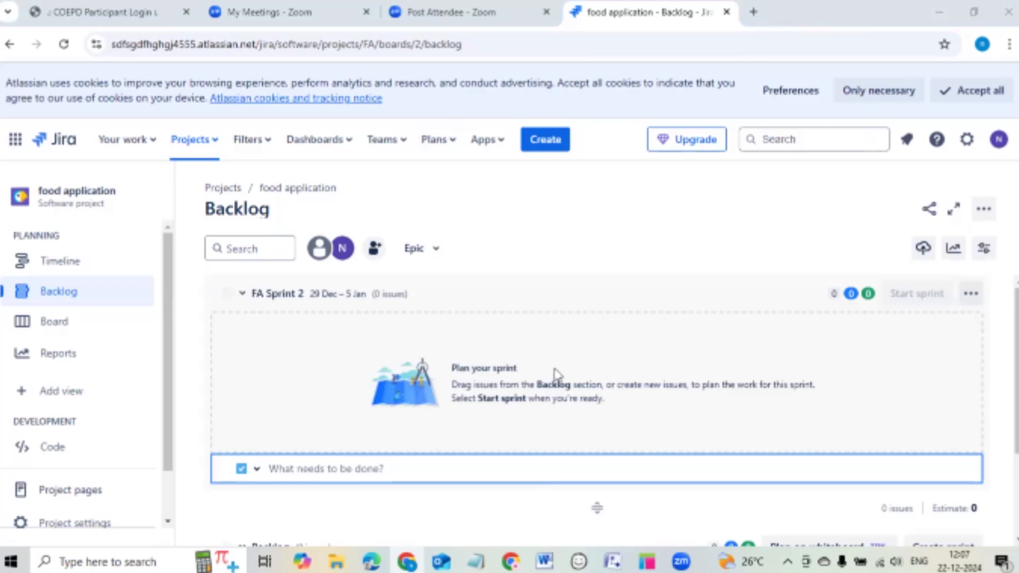
Scroll the Backlog to confirm FA Sprint 2 (29 Dec – 5 Jan) holds 0 issues.
scroll(555, 356, down, 1)
scroll(554, 356, up, 1)
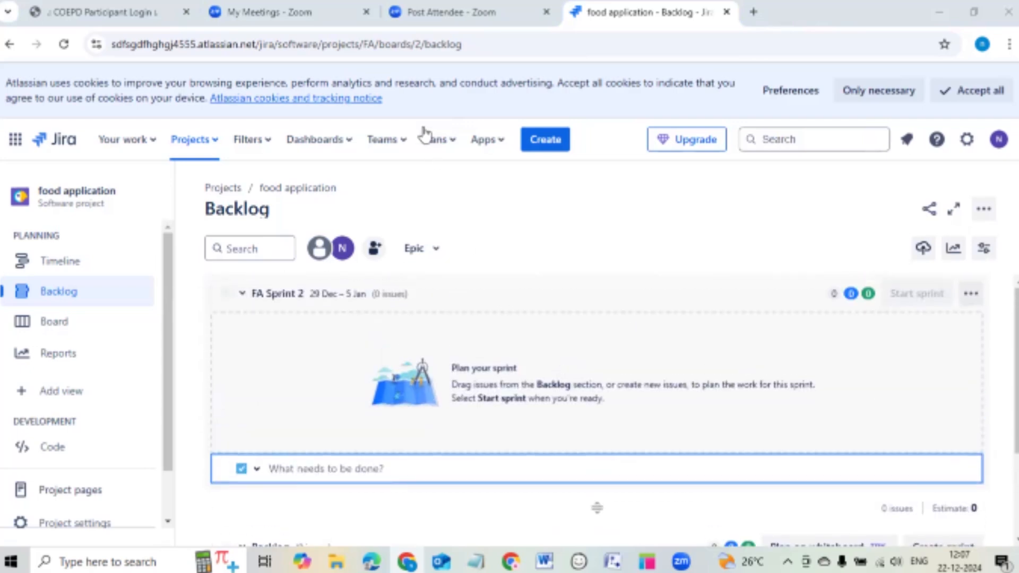